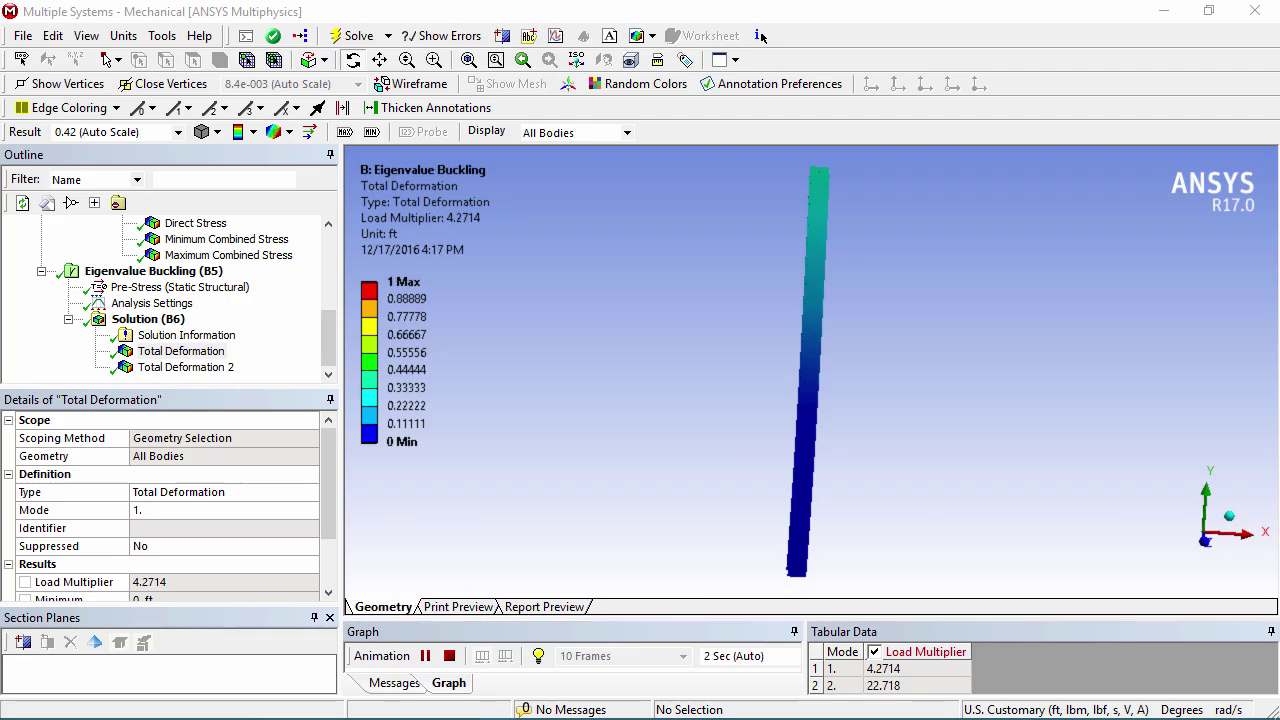
Orbit the Total Deformation result to view the buckled I-beam from an oblique angle
{"action": "left_click_drag", "start_coordinate": [846, 274], "coordinate": [734, 374]}
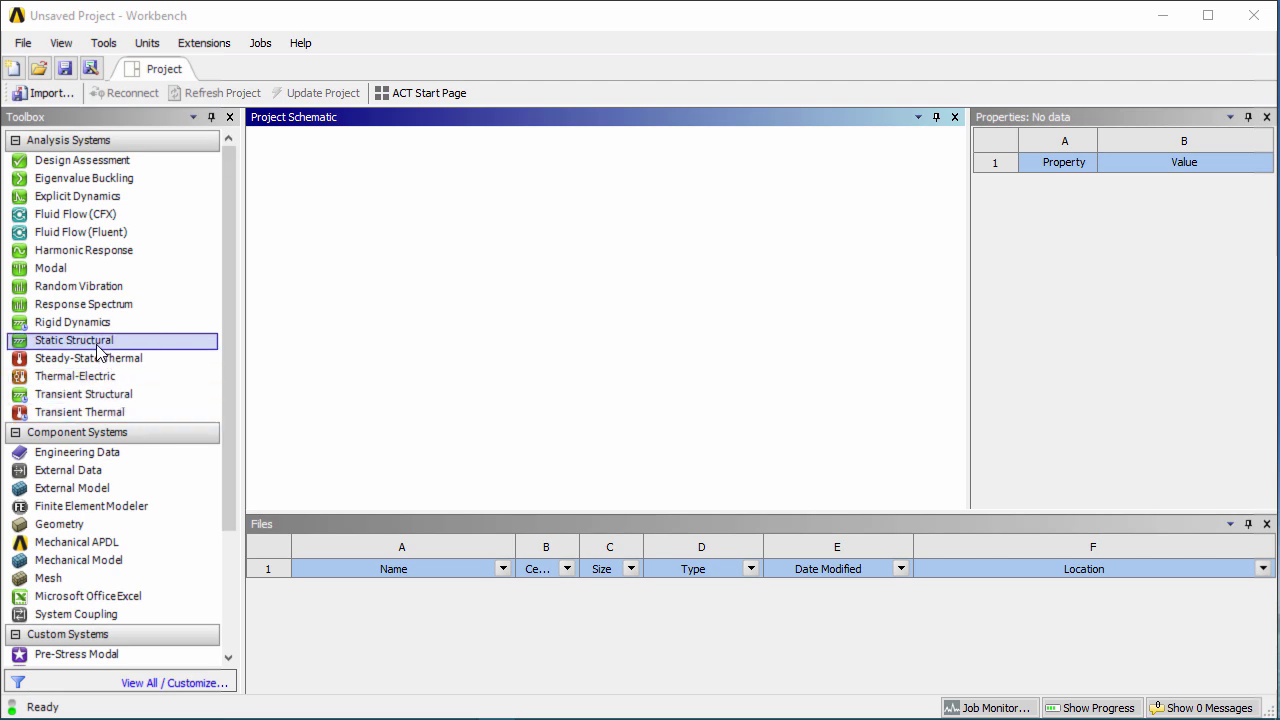
Add a Static Structural system, then drop Eigenvalue Buckling onto its Model cell A4
{"action": "left_click_drag", "start_coordinate": [65, 347], "coordinate": [400, 229]}
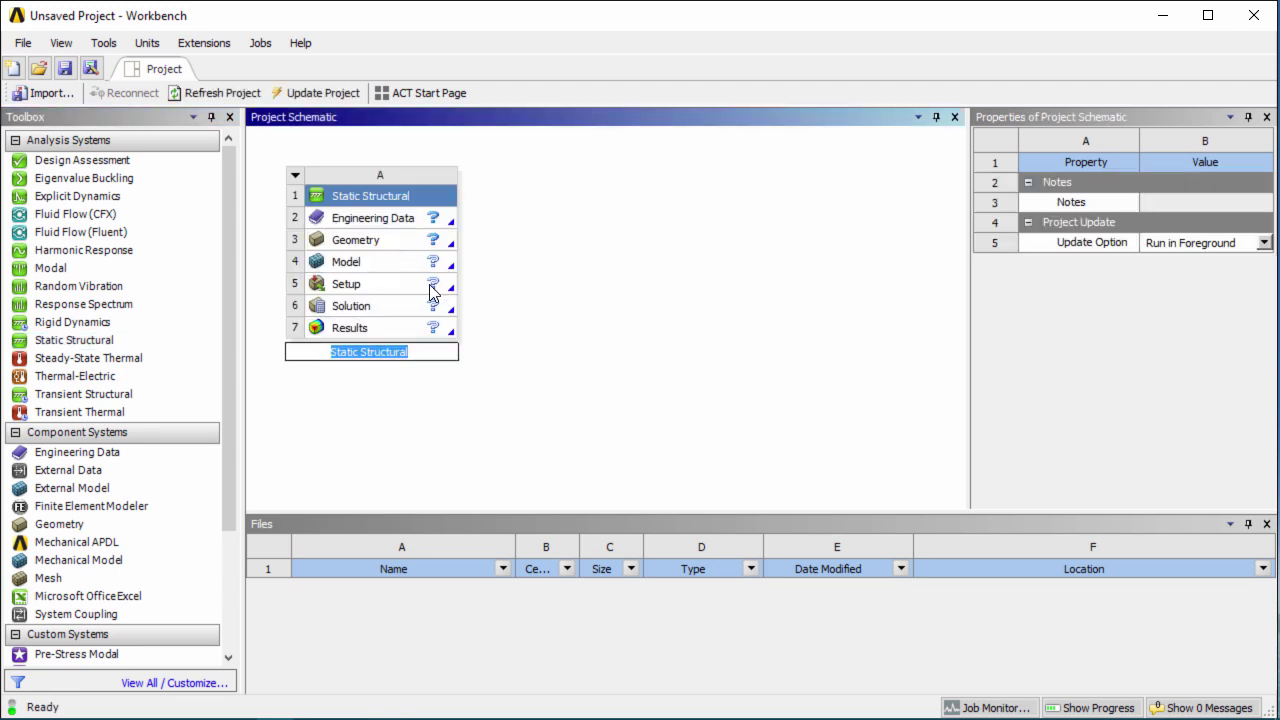
{"action": "left_click", "coordinate": [490, 366]}
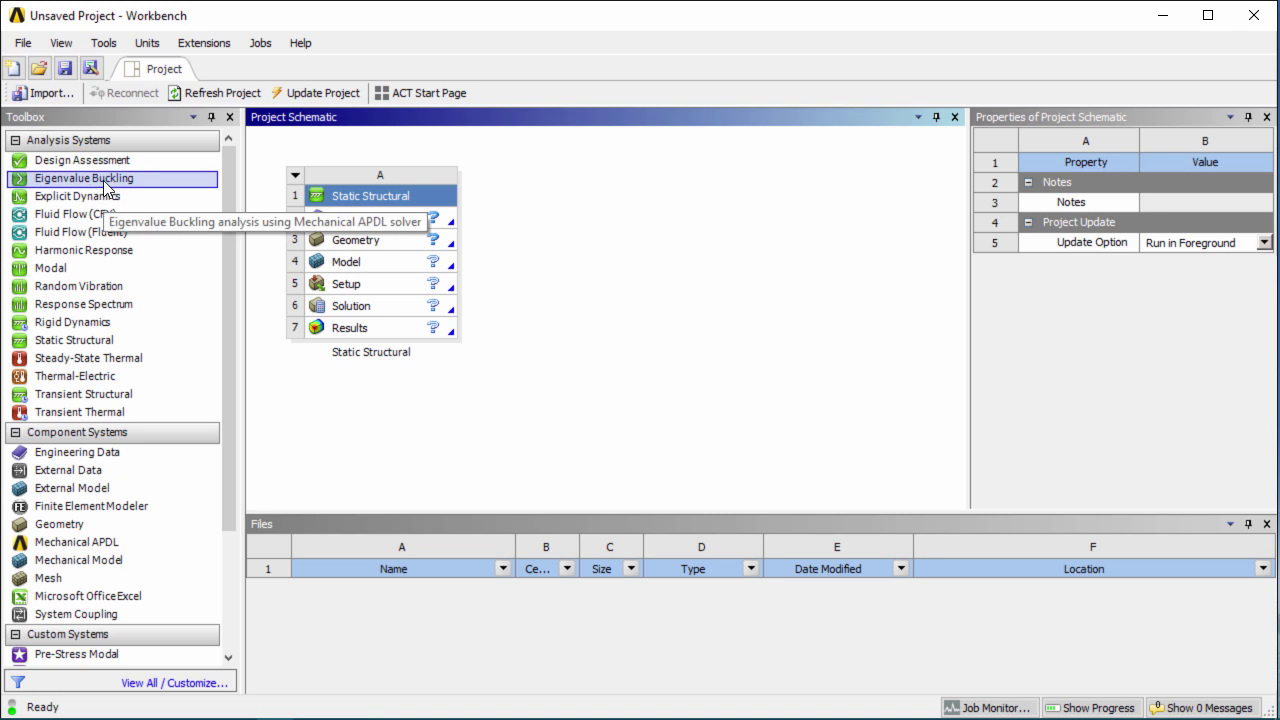
{"action": "left_click_drag", "start_coordinate": [100, 186], "coordinate": [406, 270]}
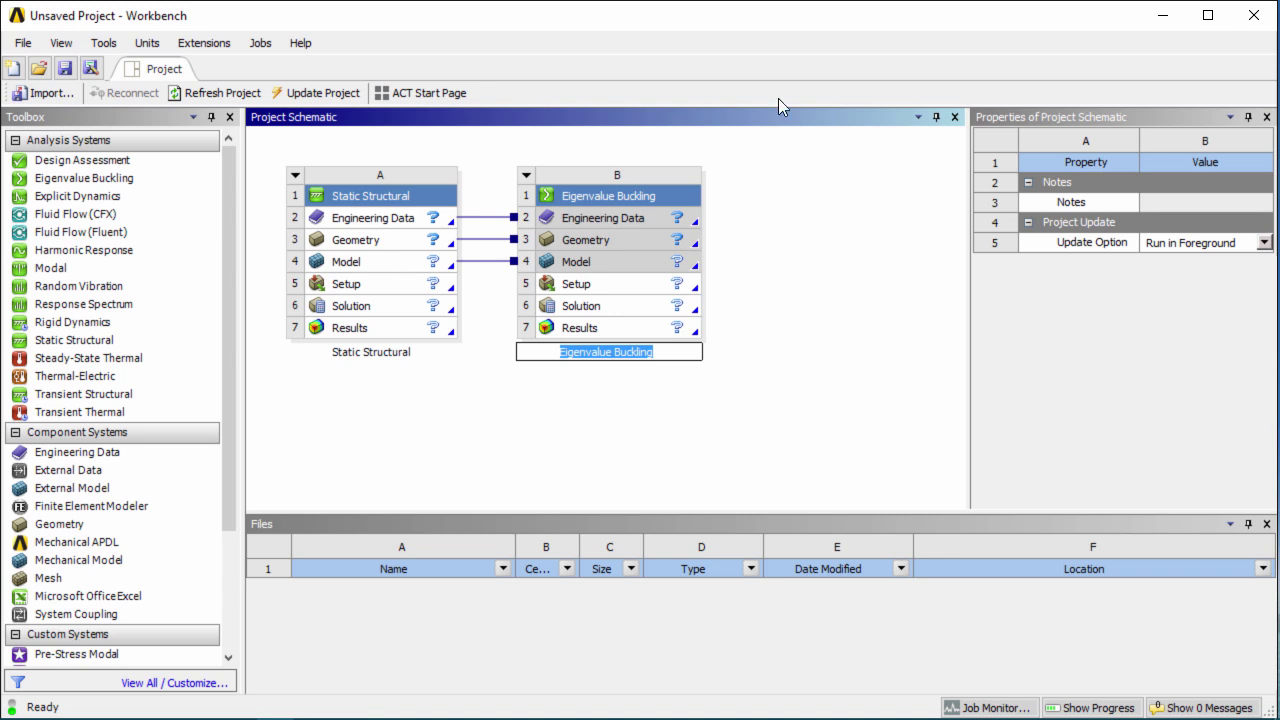
Link the static Solution (A6) into the Eigenvalue Buckling Setup (B5)
{"action": "left_click", "coordinate": [740, 311]}
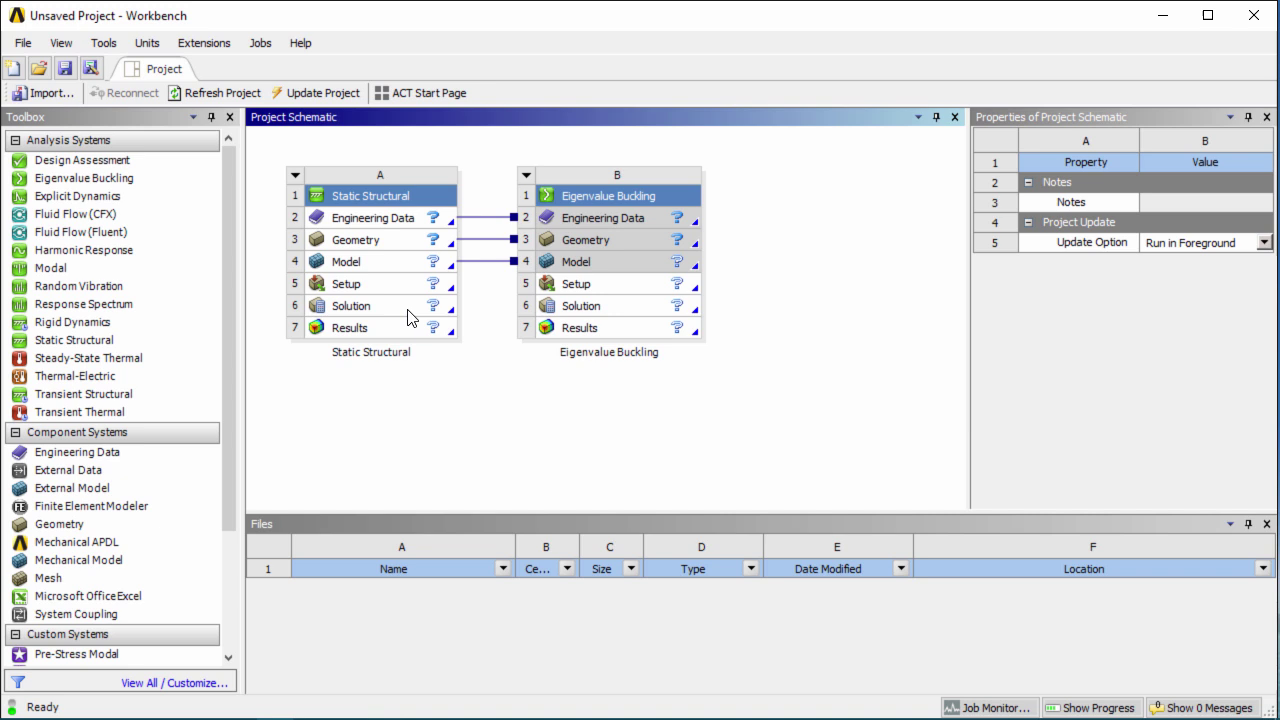
{"action": "left_click_drag", "start_coordinate": [405, 316], "coordinate": [647, 290]}
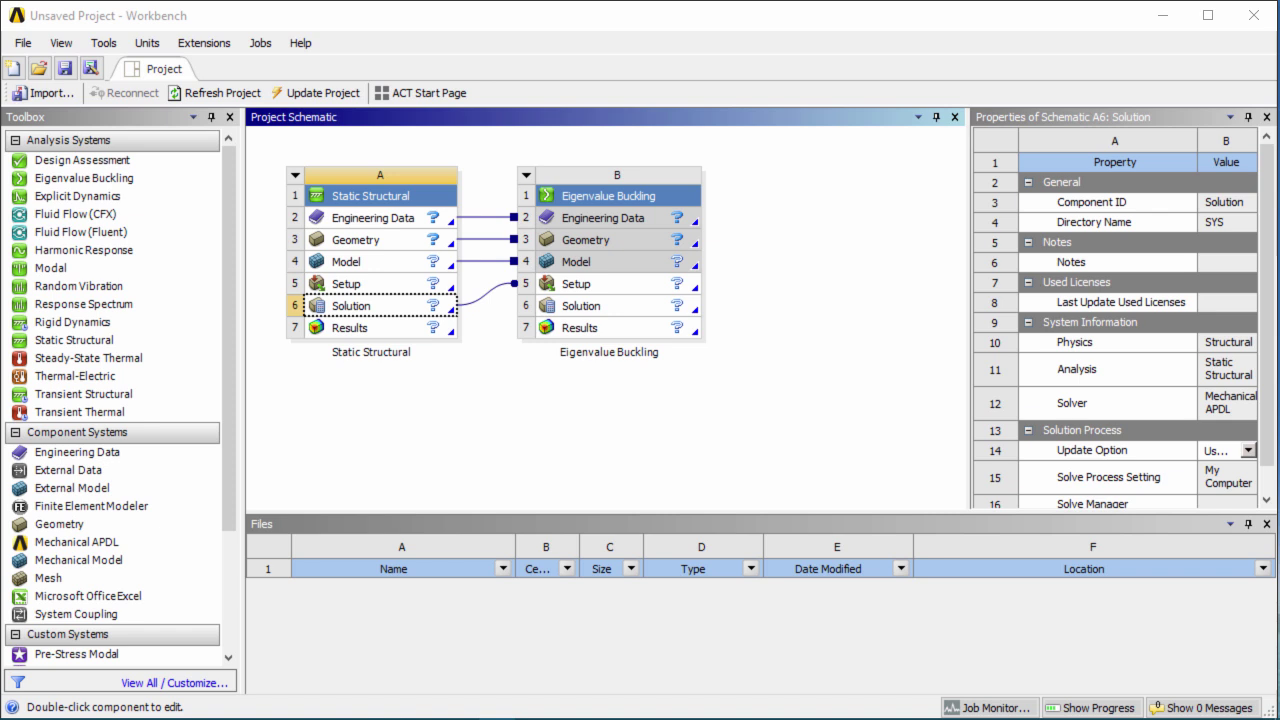
{"action": "left_click", "coordinate": [385, 227]}
Switch the project units to U.S. Customary (lbm, in, s, °F, A, lbf, V)
{"action": "left_click", "coordinate": [147, 43]}
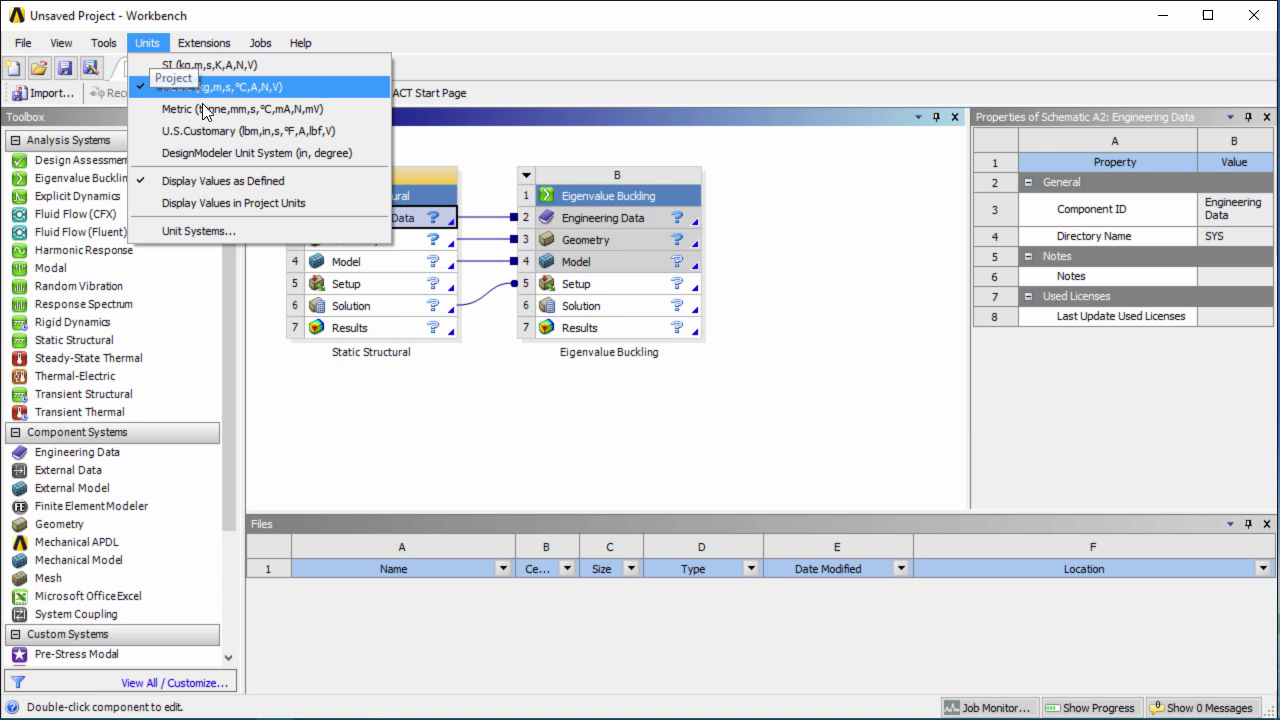
{"action": "left_click", "coordinate": [284, 133]}
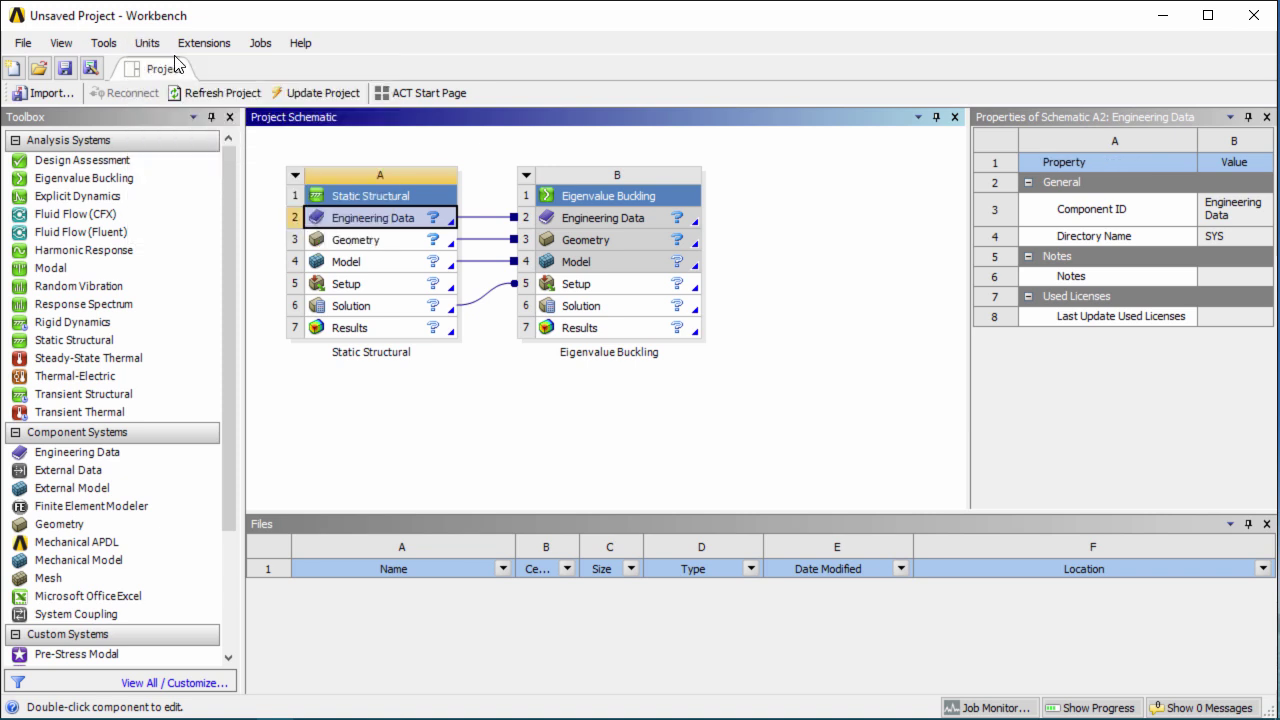
{"action": "left_click", "coordinate": [157, 46]}
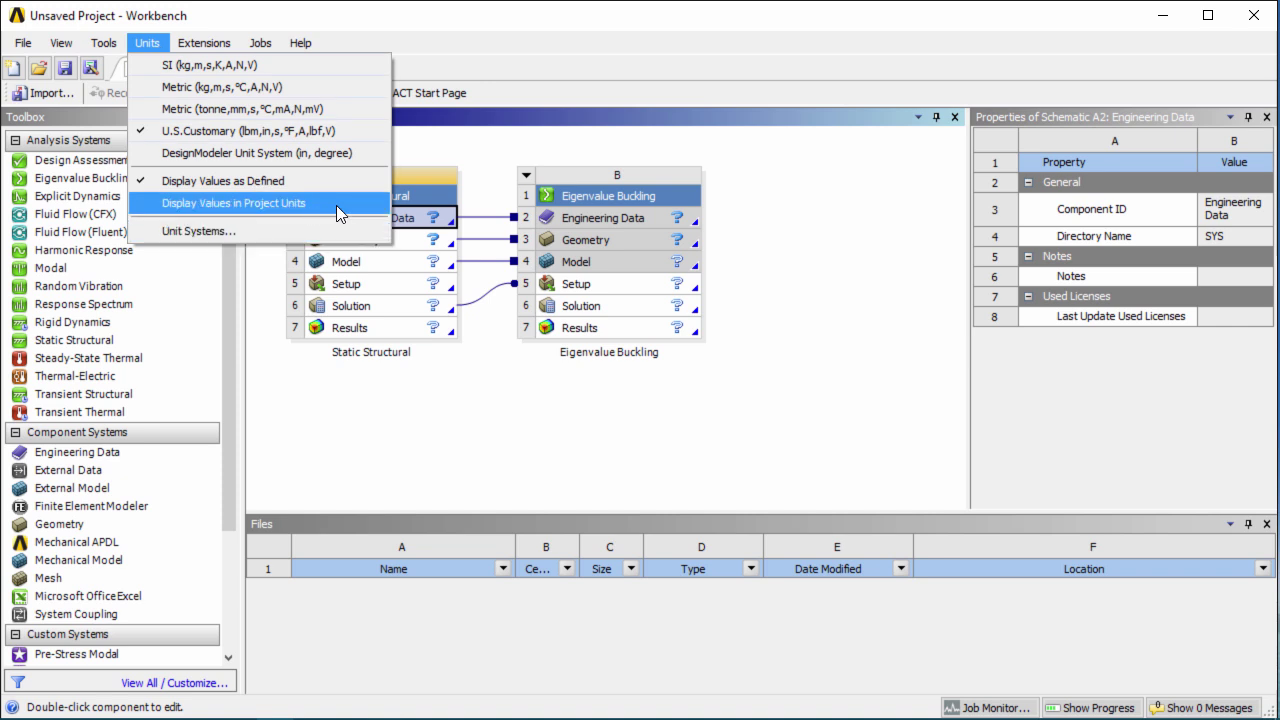
{"action": "left_click", "coordinate": [336, 205]}
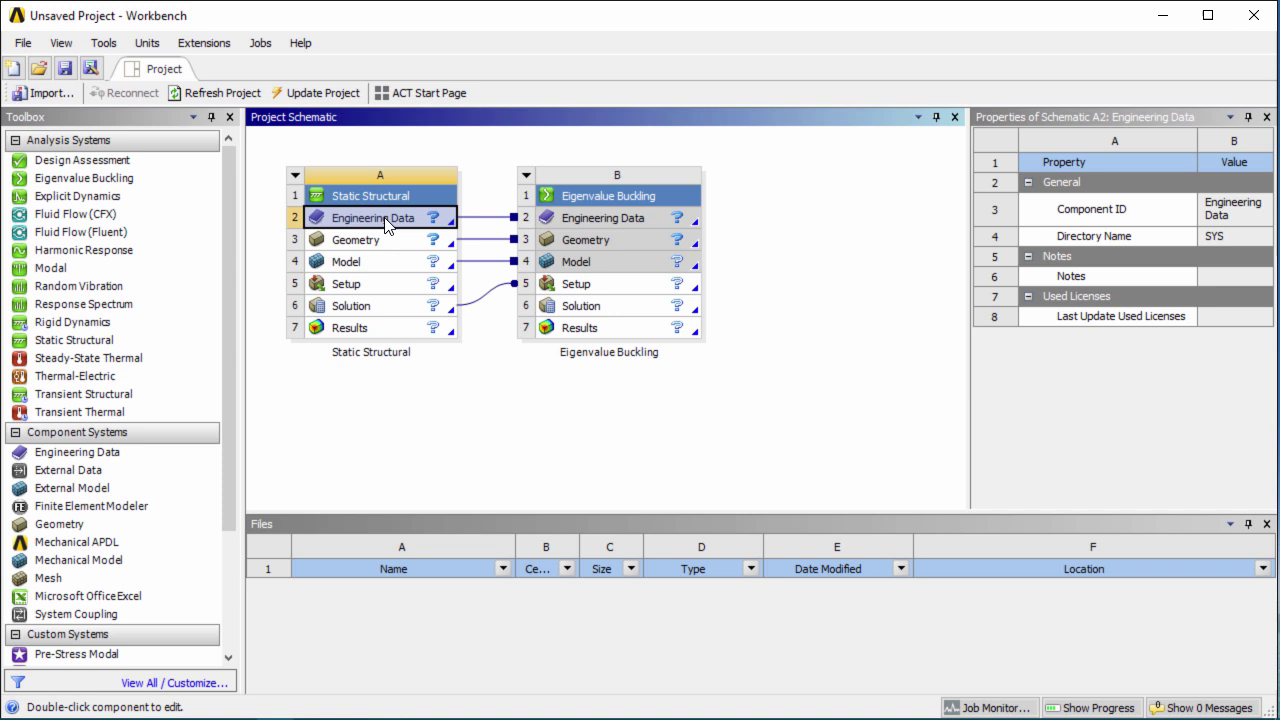
Add Structural Steel from the General Materials library to the project's Engineering Data
{"action": "double_click", "coordinate": [384, 218]}
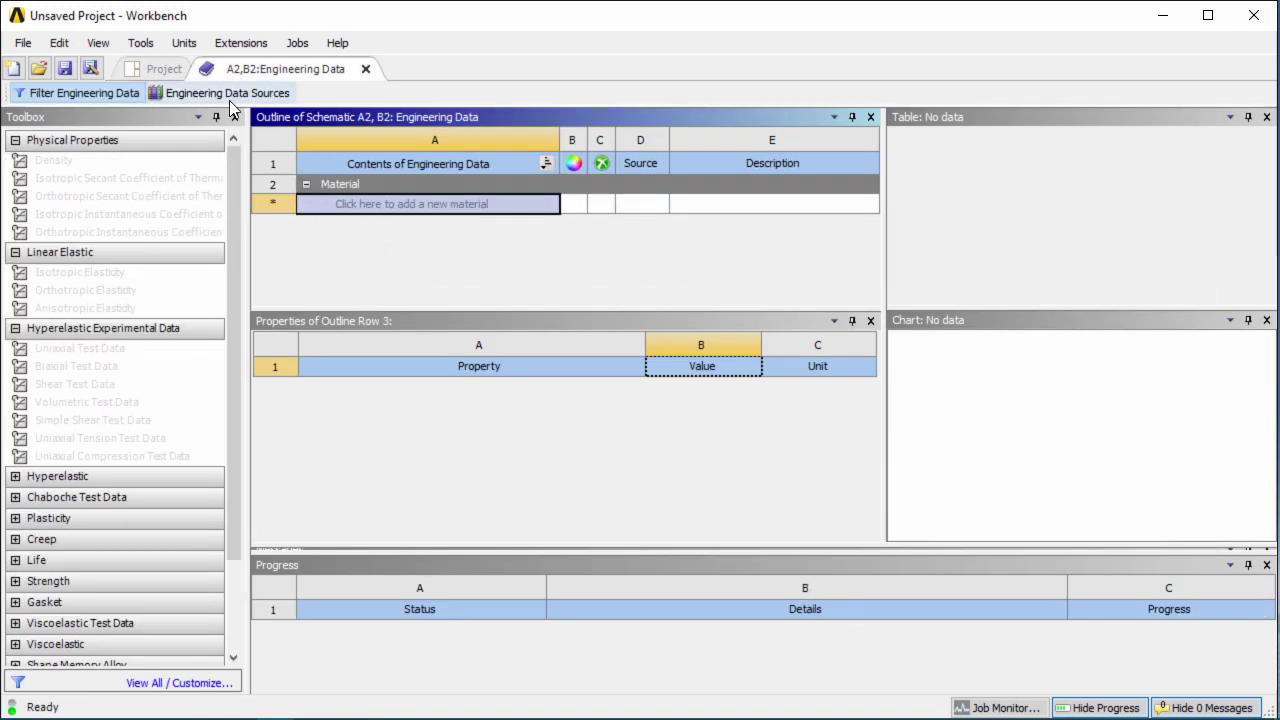
{"action": "left_click", "coordinate": [279, 95]}
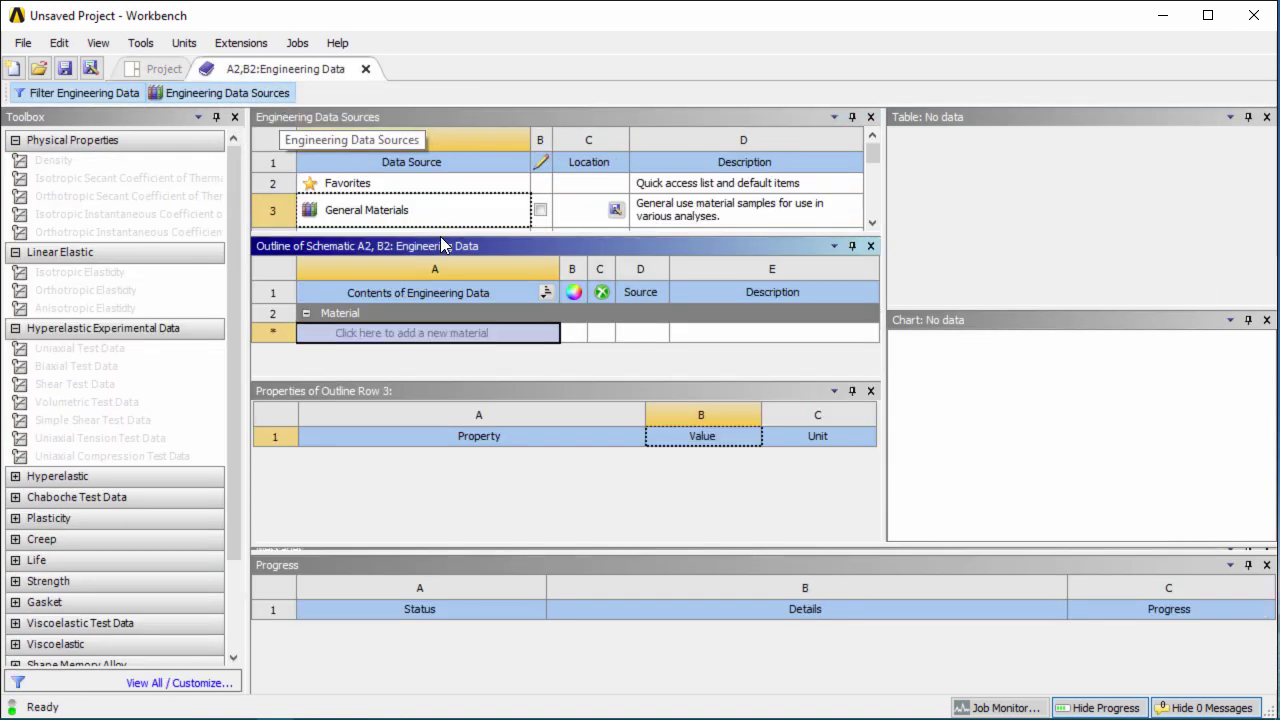
{"action": "left_click", "coordinate": [420, 214]}
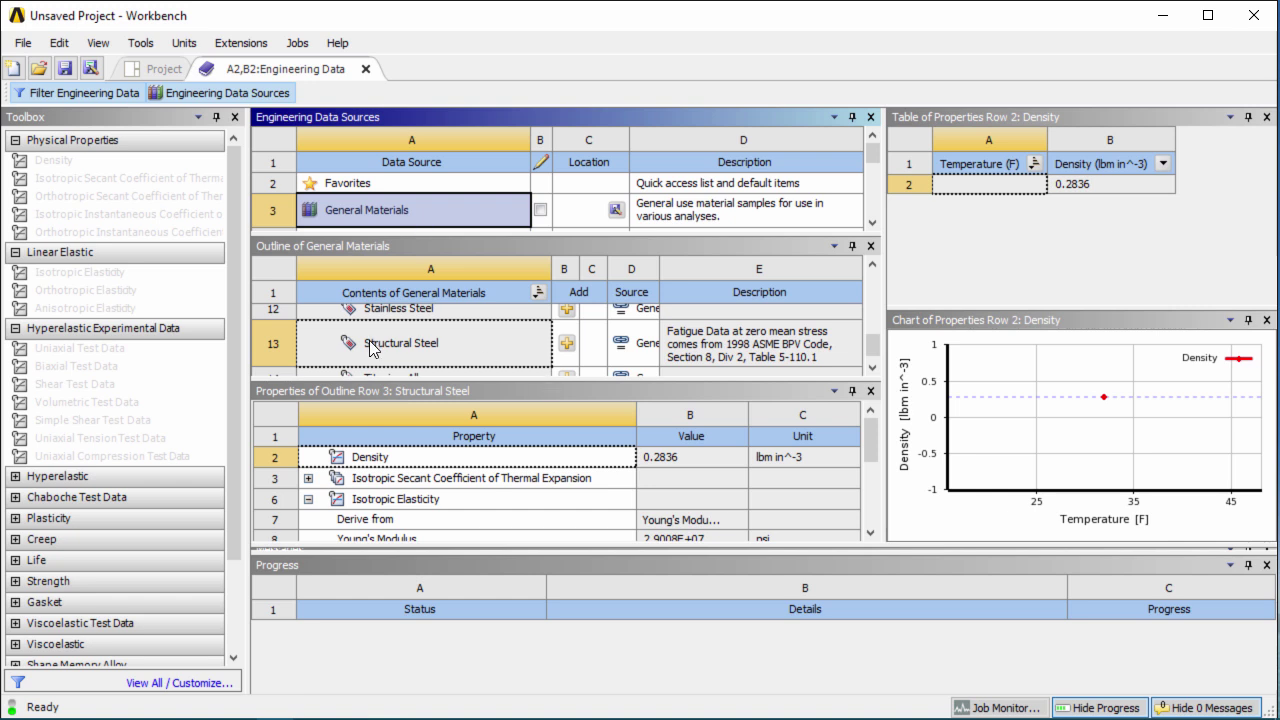
{"action": "left_click", "coordinate": [567, 344]}
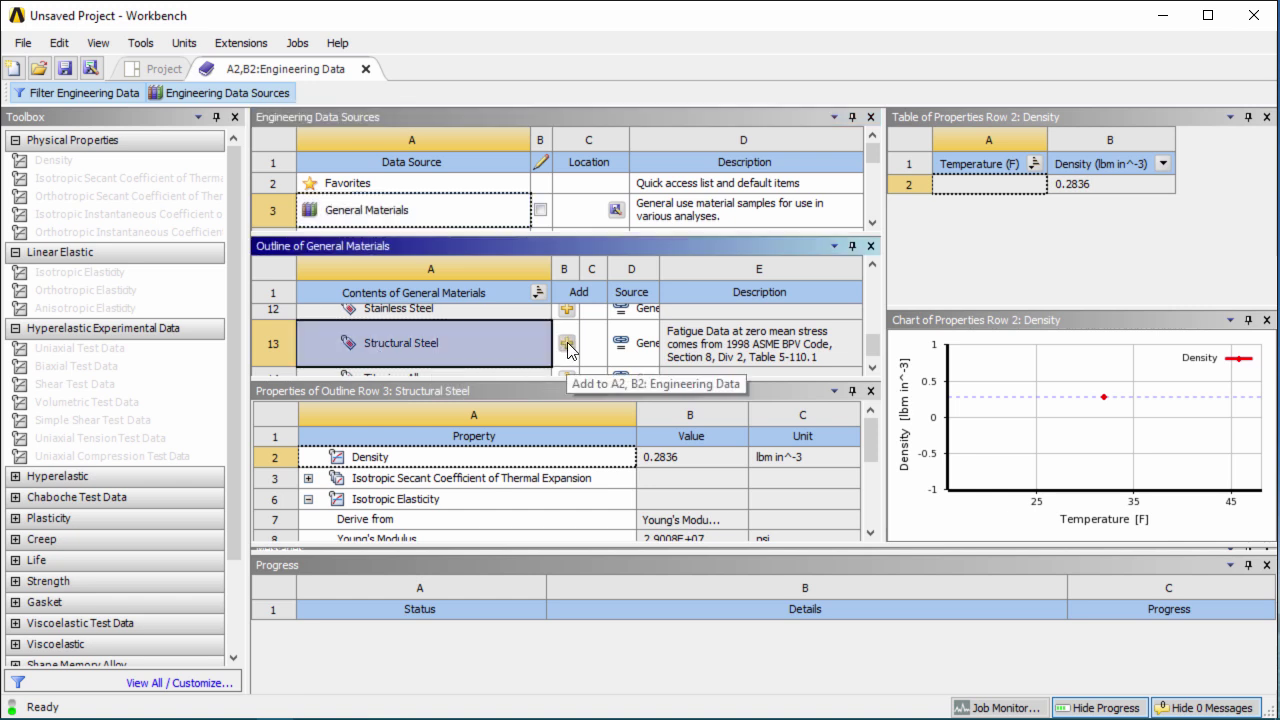
{"action": "left_click", "coordinate": [567, 345]}
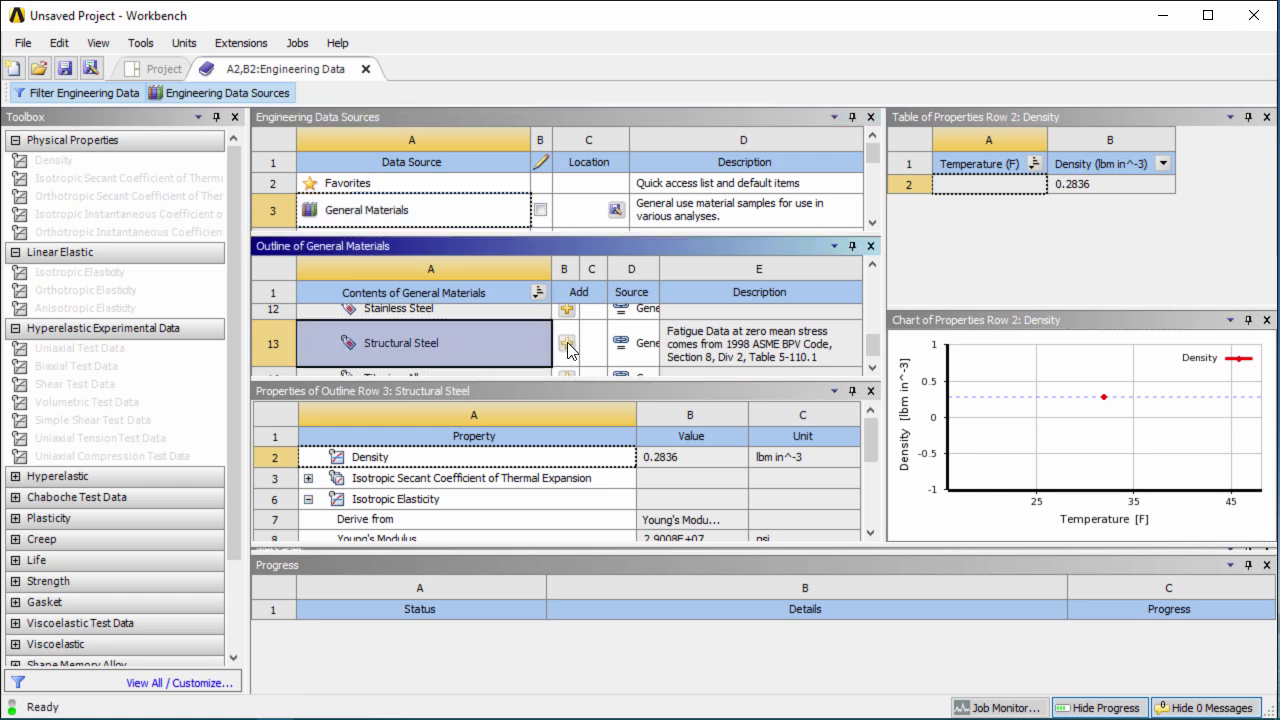
{"action": "left_click", "coordinate": [268, 94]}
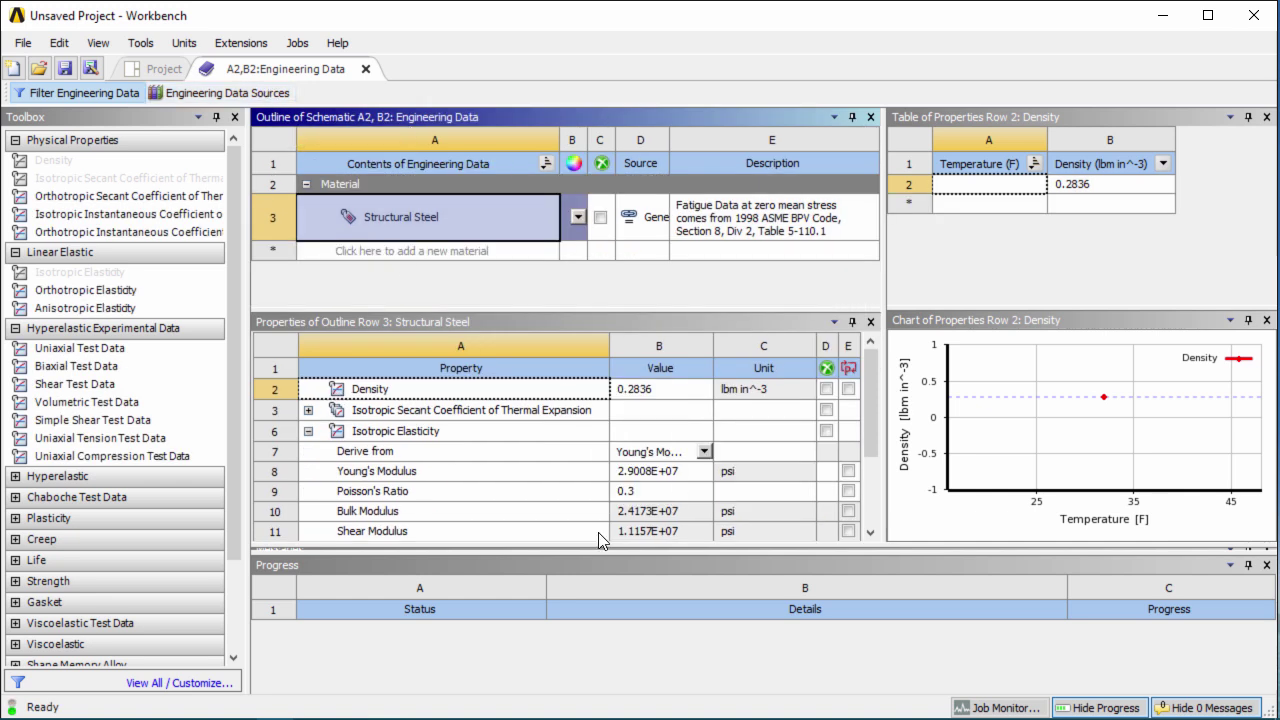
Set Structural Steel's Young's Modulus to 3.0e7 psi
{"action": "double_click", "coordinate": [681, 471]}
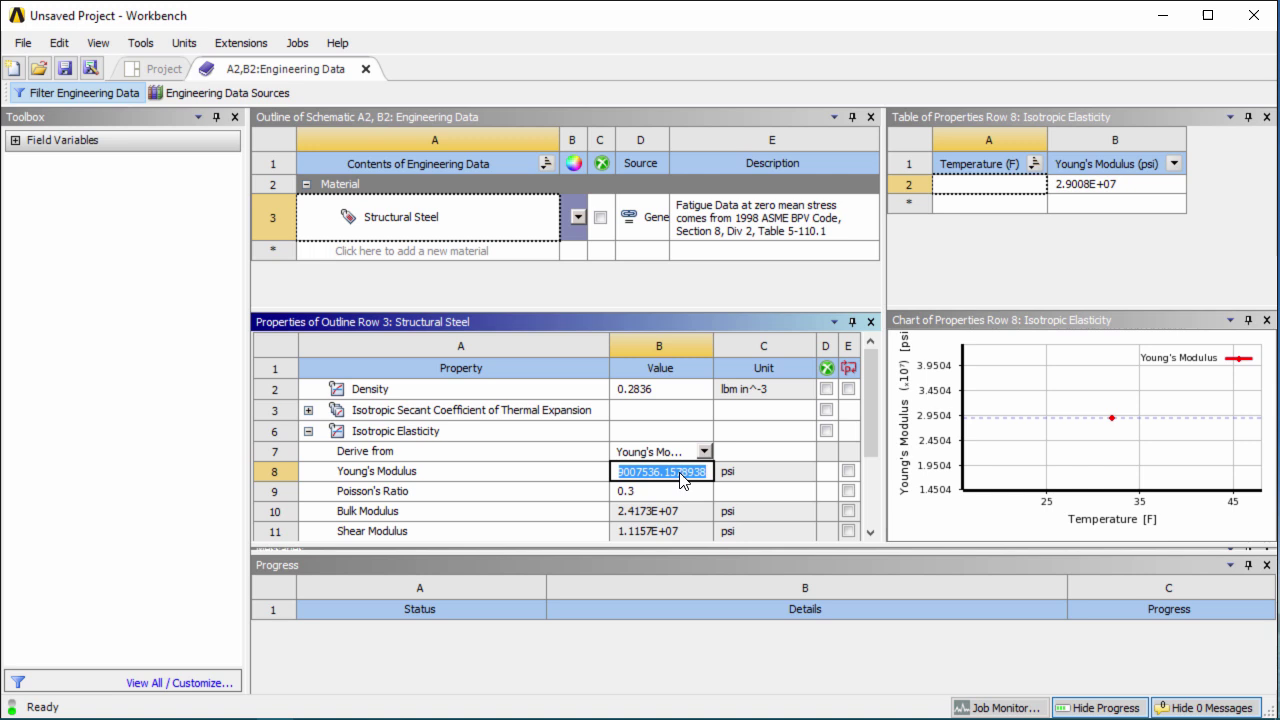
{"action": "type", "text": "3."}
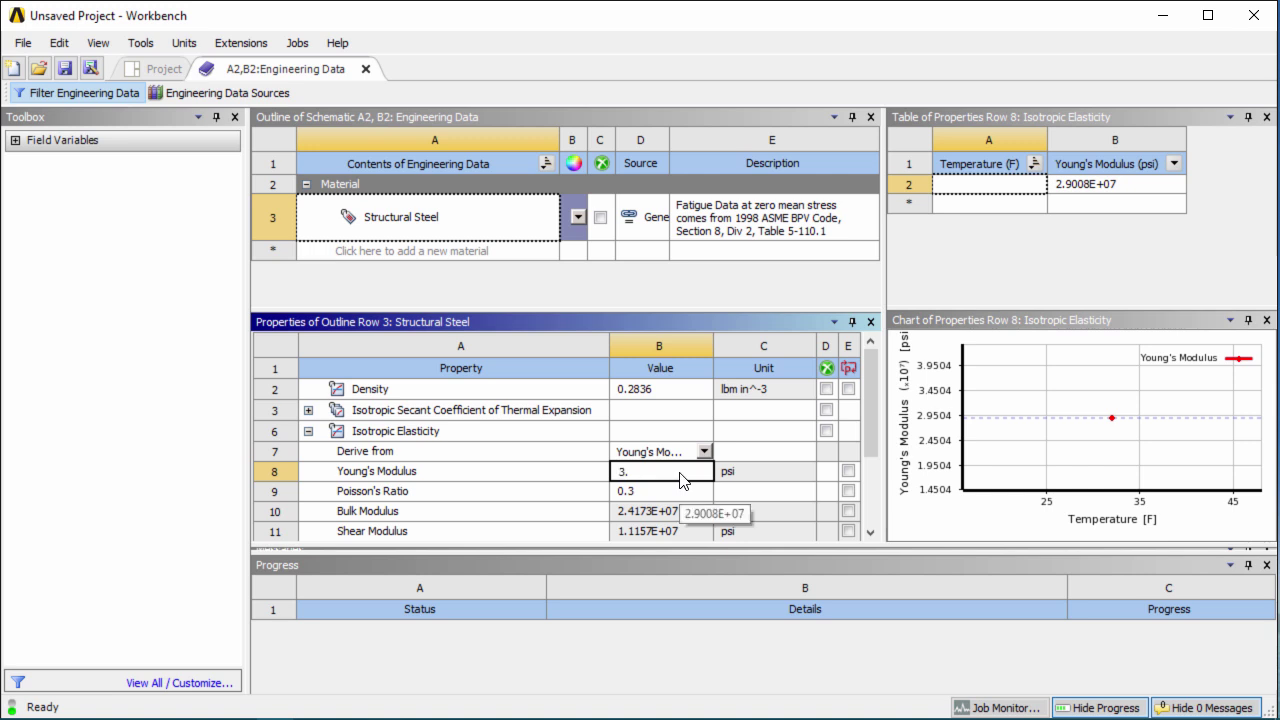
{"action": "type", "text": "0e7"}
{"action": "key", "text": "Return"}
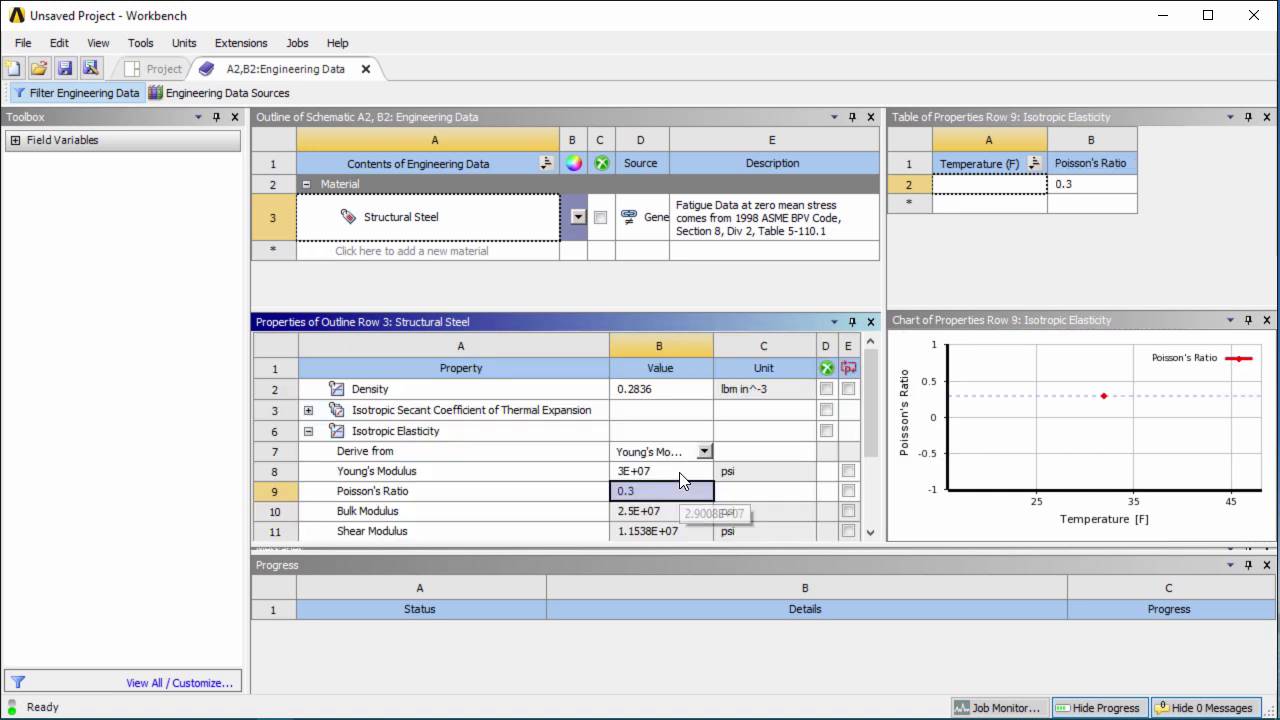
Launch DesignModeler on the static geometry, set units to Inch, and look at the XYPlane
{"action": "left_click", "coordinate": [366, 70]}
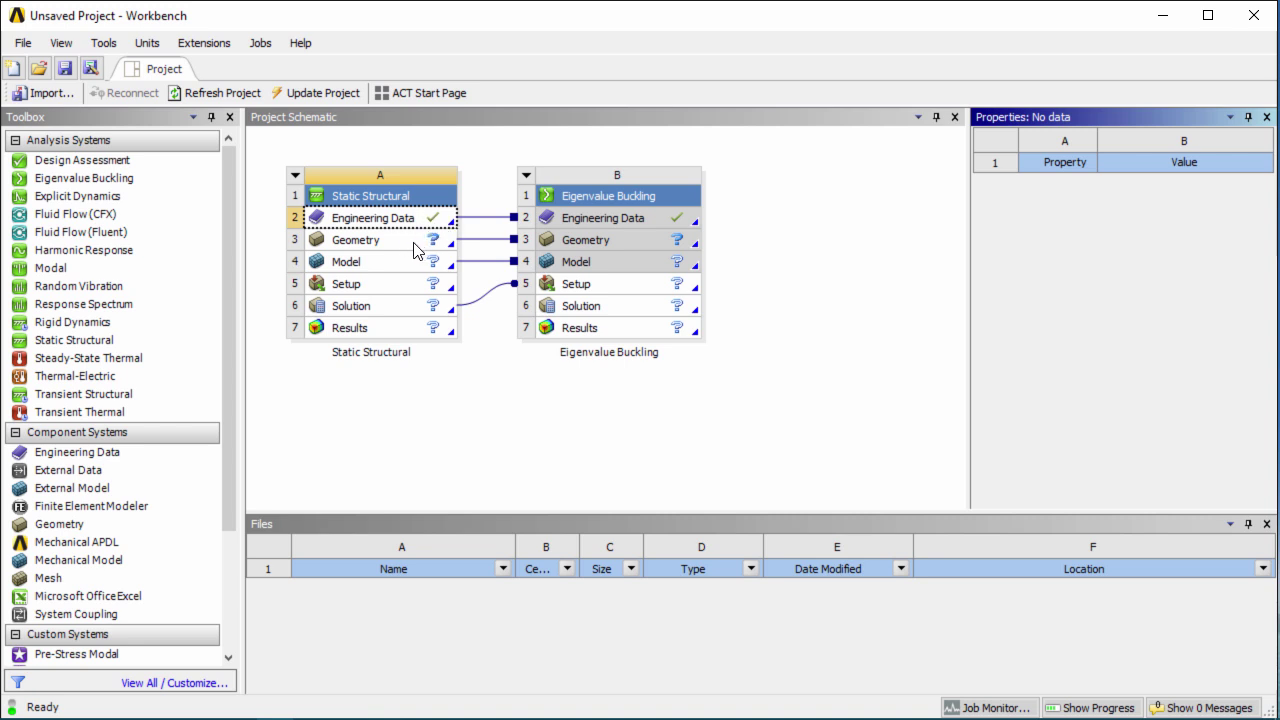
{"action": "double_click", "coordinate": [415, 249]}
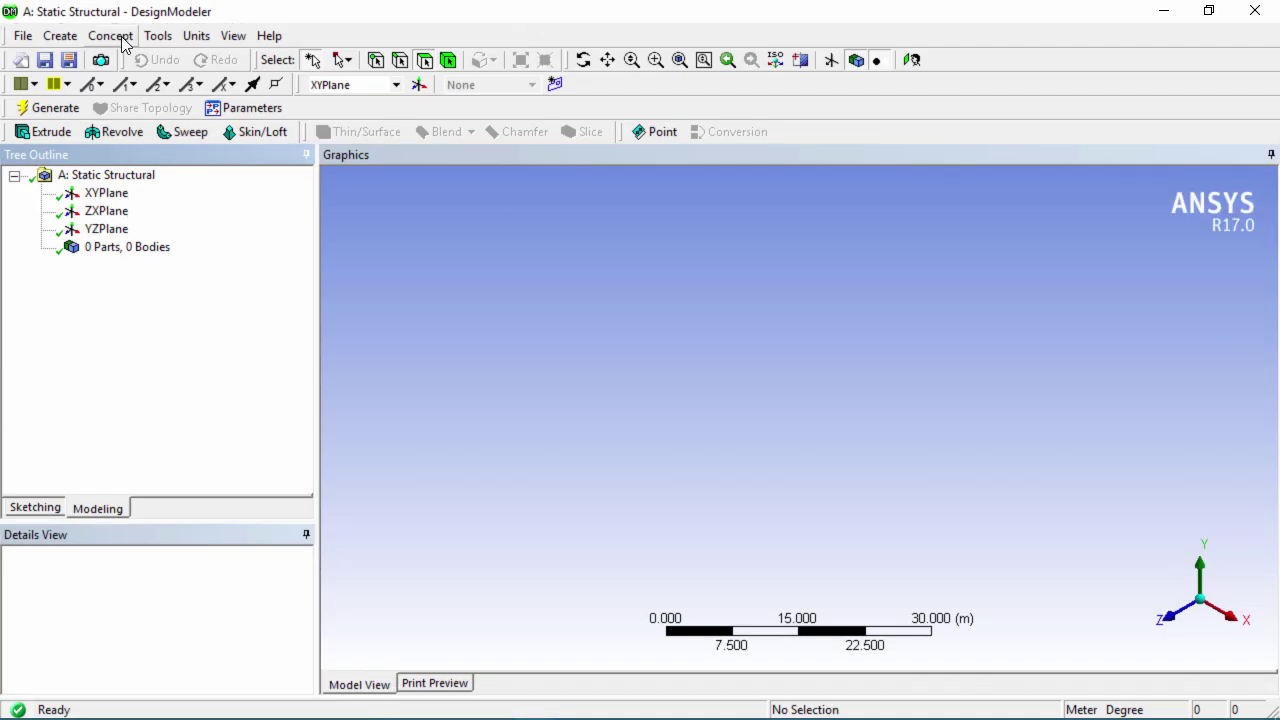
{"action": "left_click", "coordinate": [197, 36]}
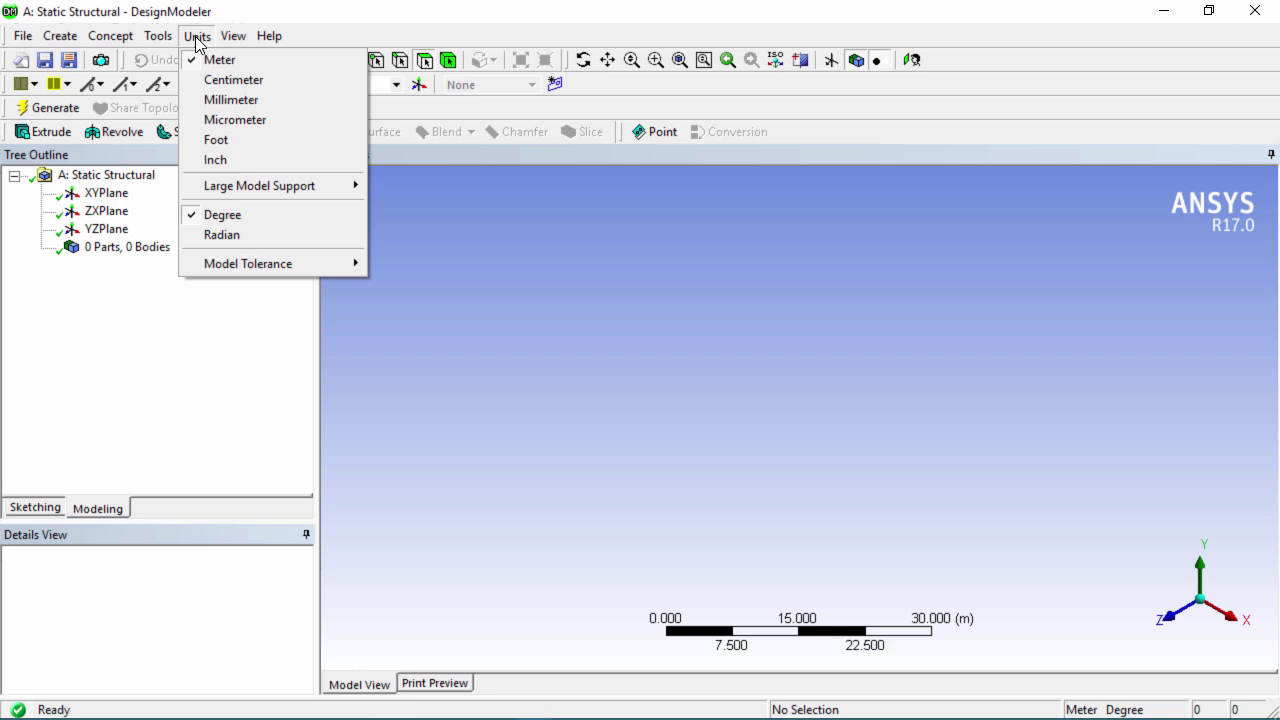
{"action": "left_click", "coordinate": [260, 160]}
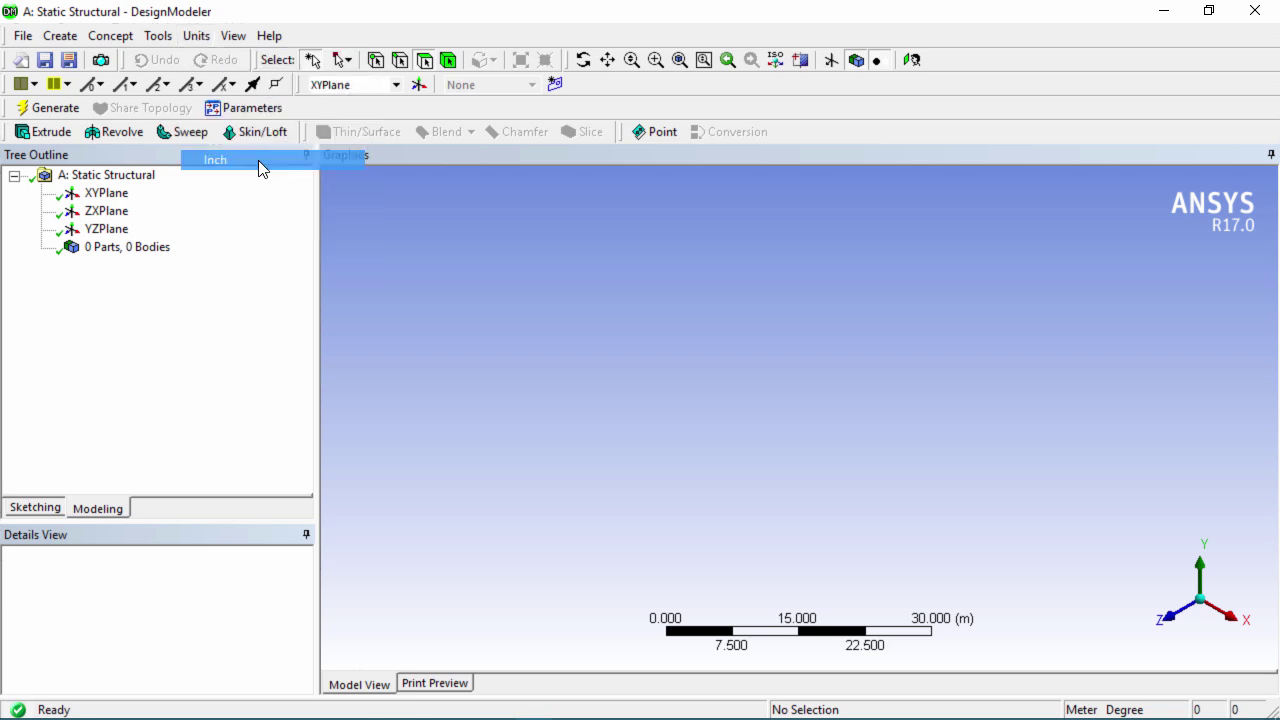
{"action": "left_click", "coordinate": [108, 194]}
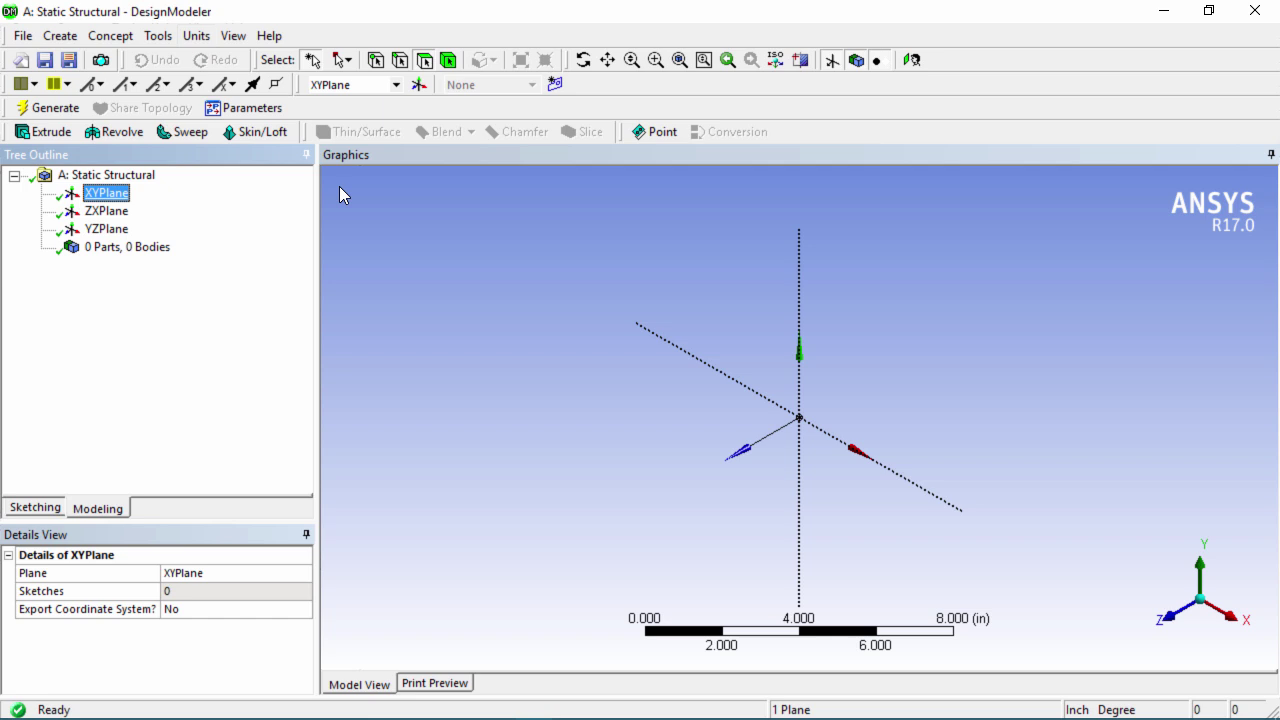
{"action": "left_click", "coordinate": [913, 61]}
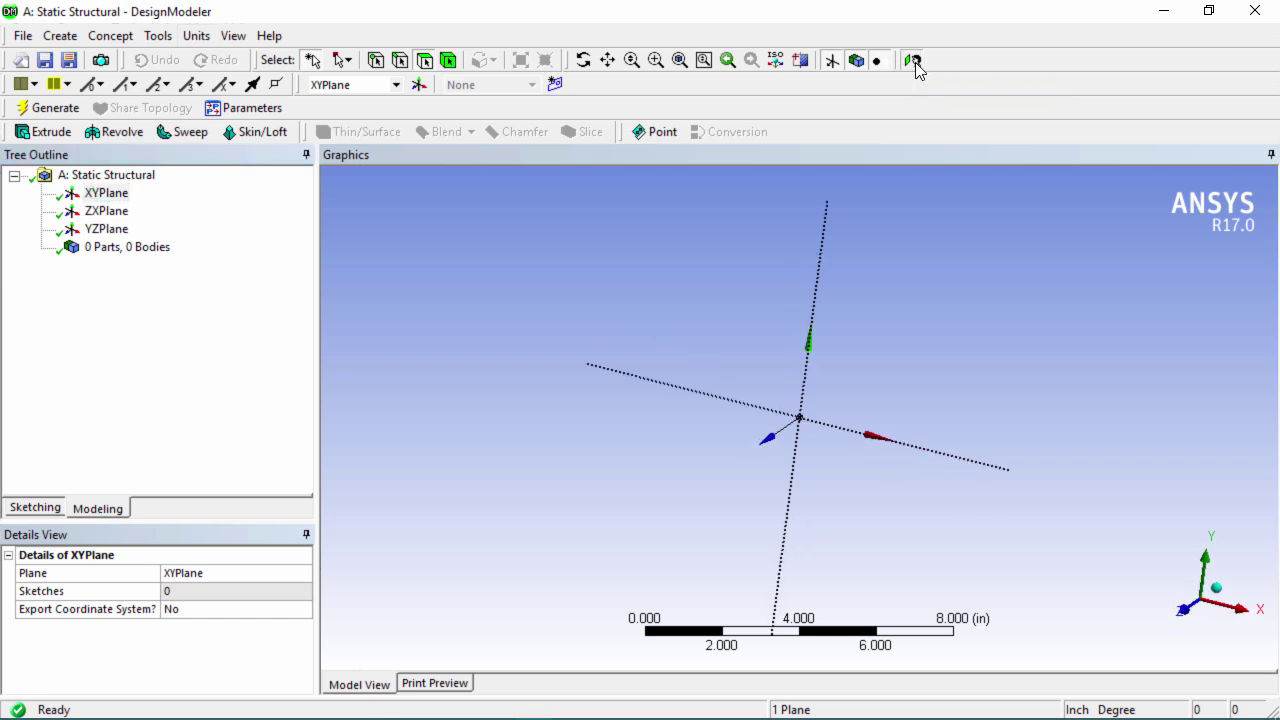
Draw a vertical line on the XYPlane straight up from the sketch origin
{"action": "left_click", "coordinate": [33, 509]}
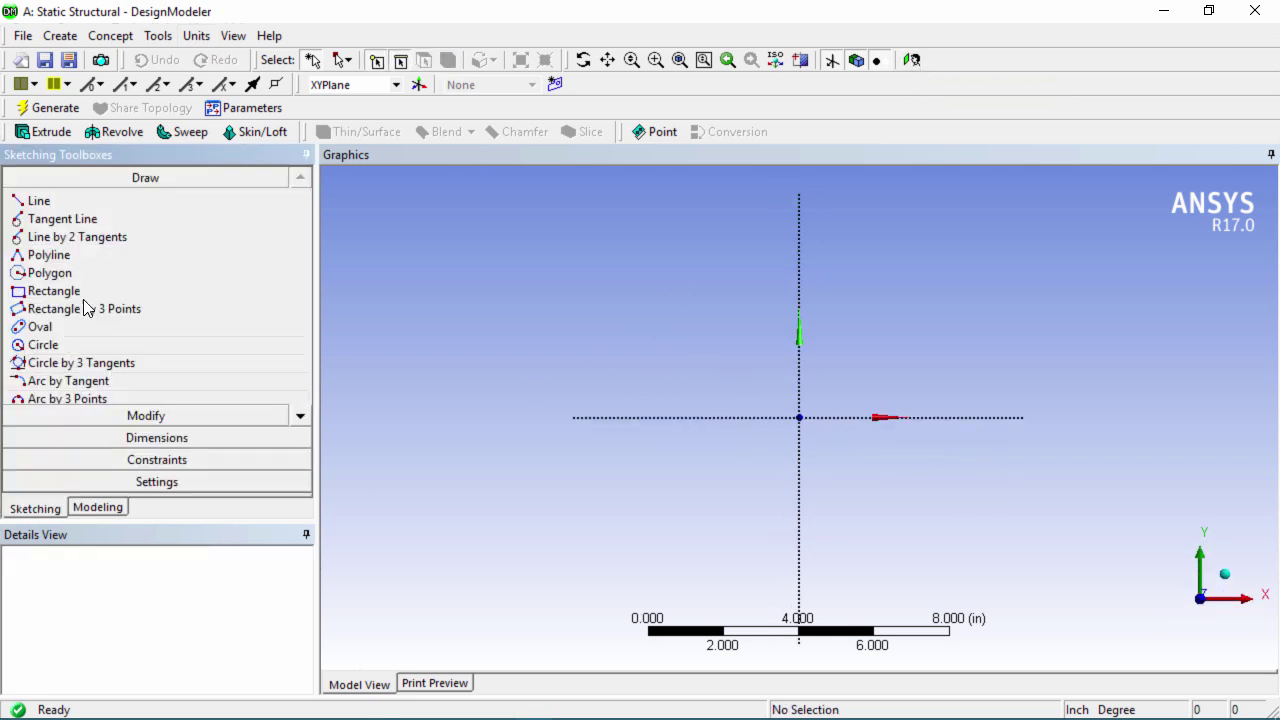
{"action": "left_click", "coordinate": [44, 204]}
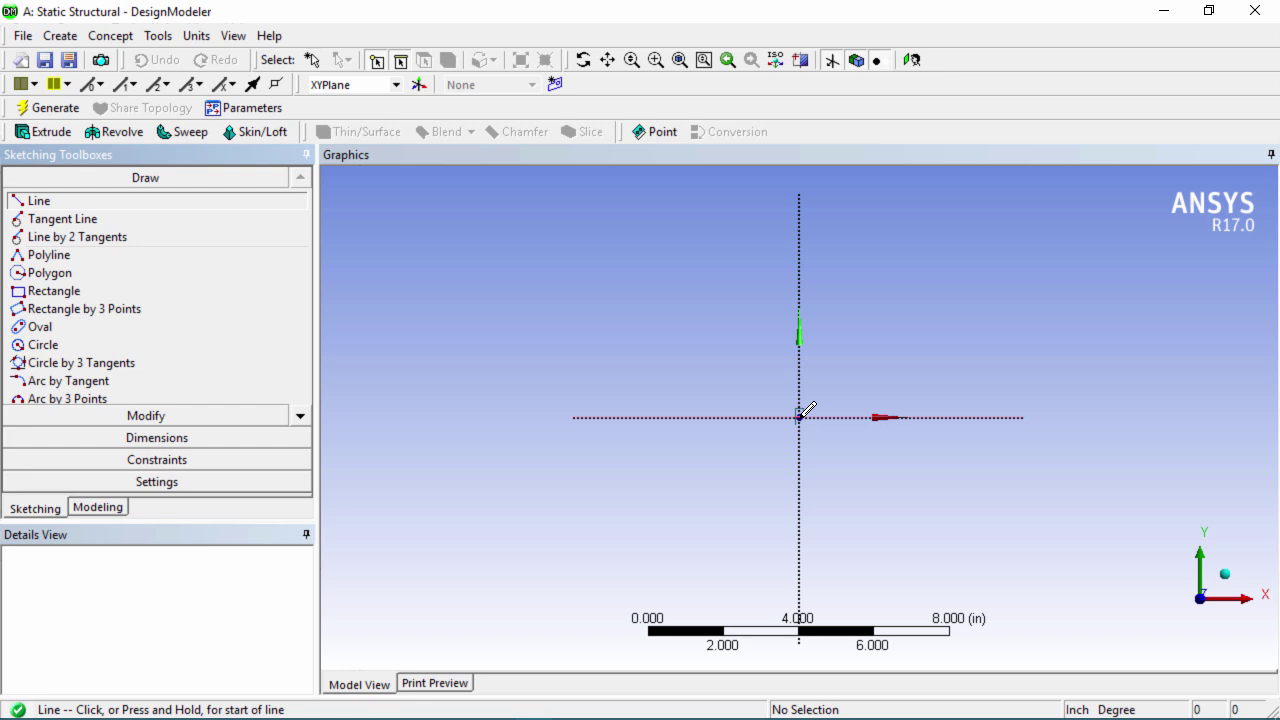
{"action": "left_click", "coordinate": [799, 417]}
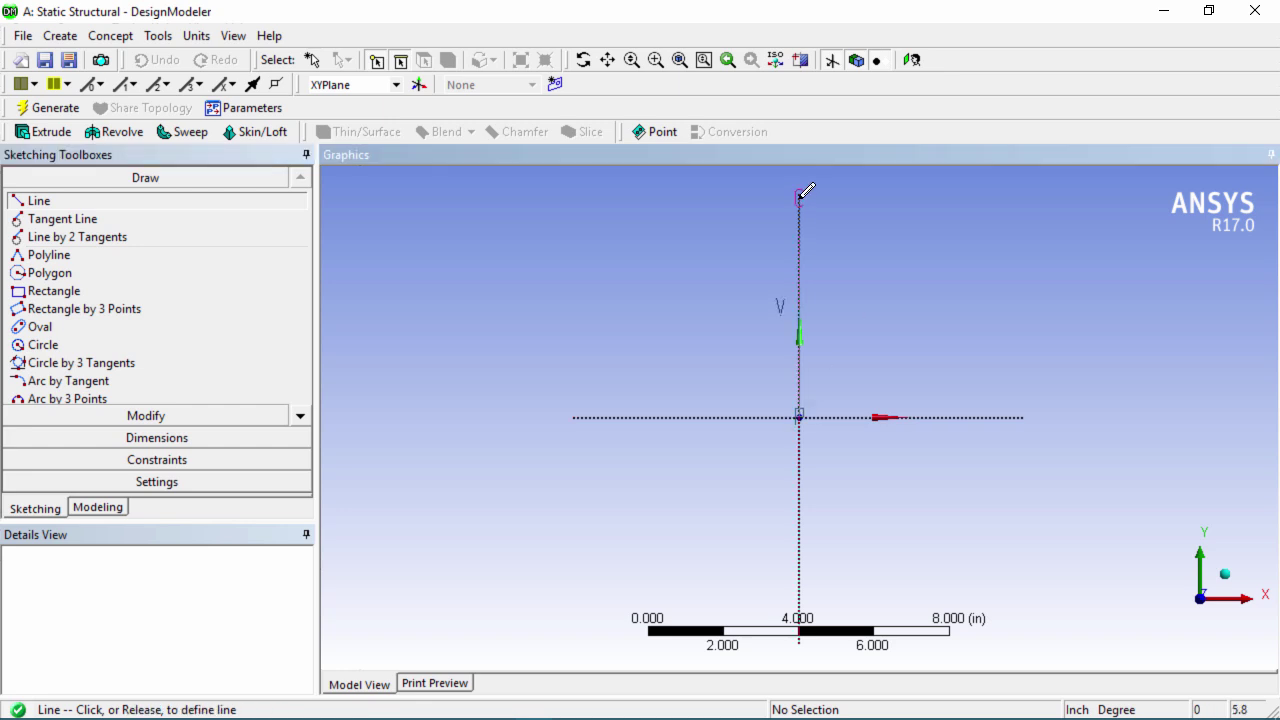
{"action": "left_click", "coordinate": [799, 197]}
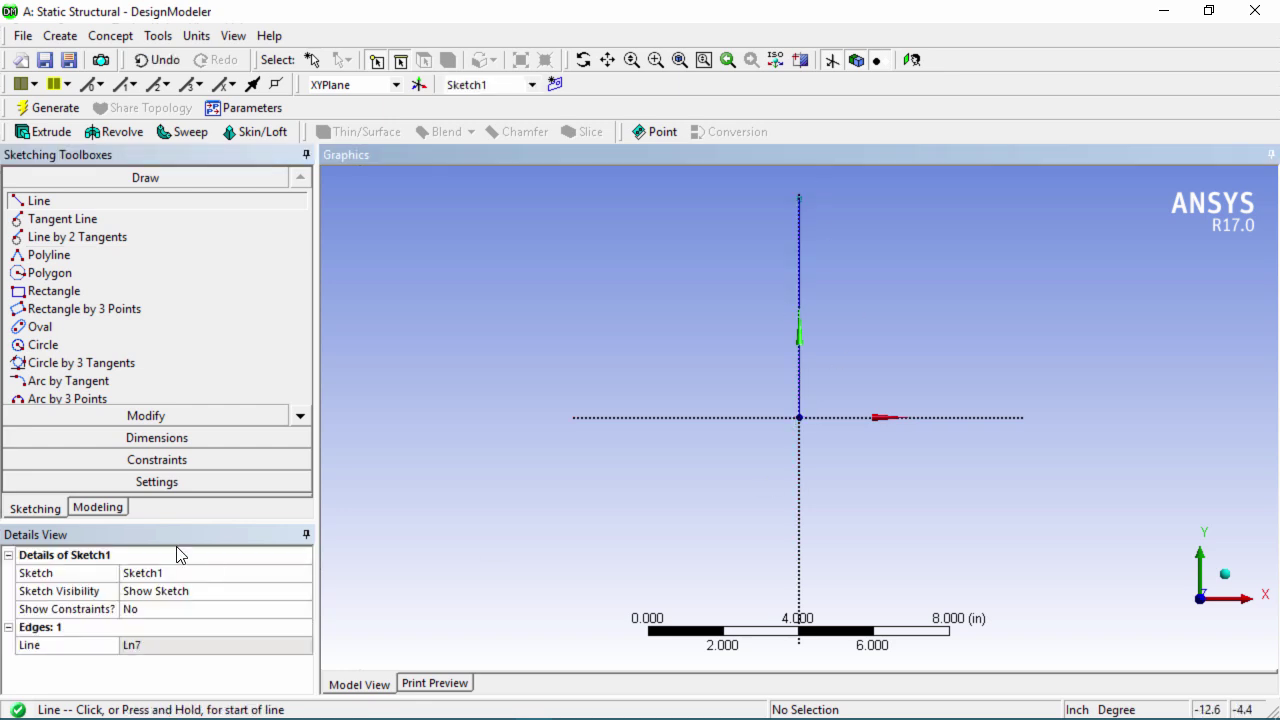
Dimension the line as V1 = 100 in and zoom to fit it
{"action": "left_click", "coordinate": [166, 440]}
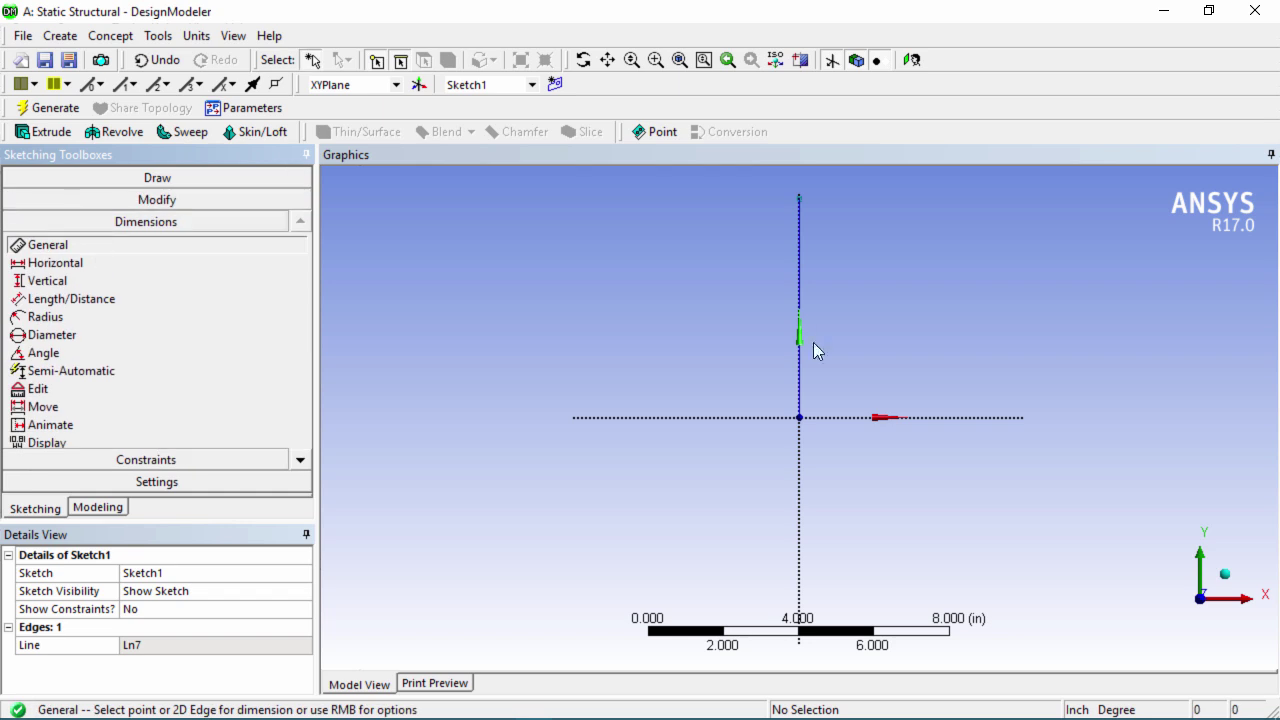
{"action": "left_click", "coordinate": [797, 271]}
{"action": "left_click", "coordinate": [876, 298]}
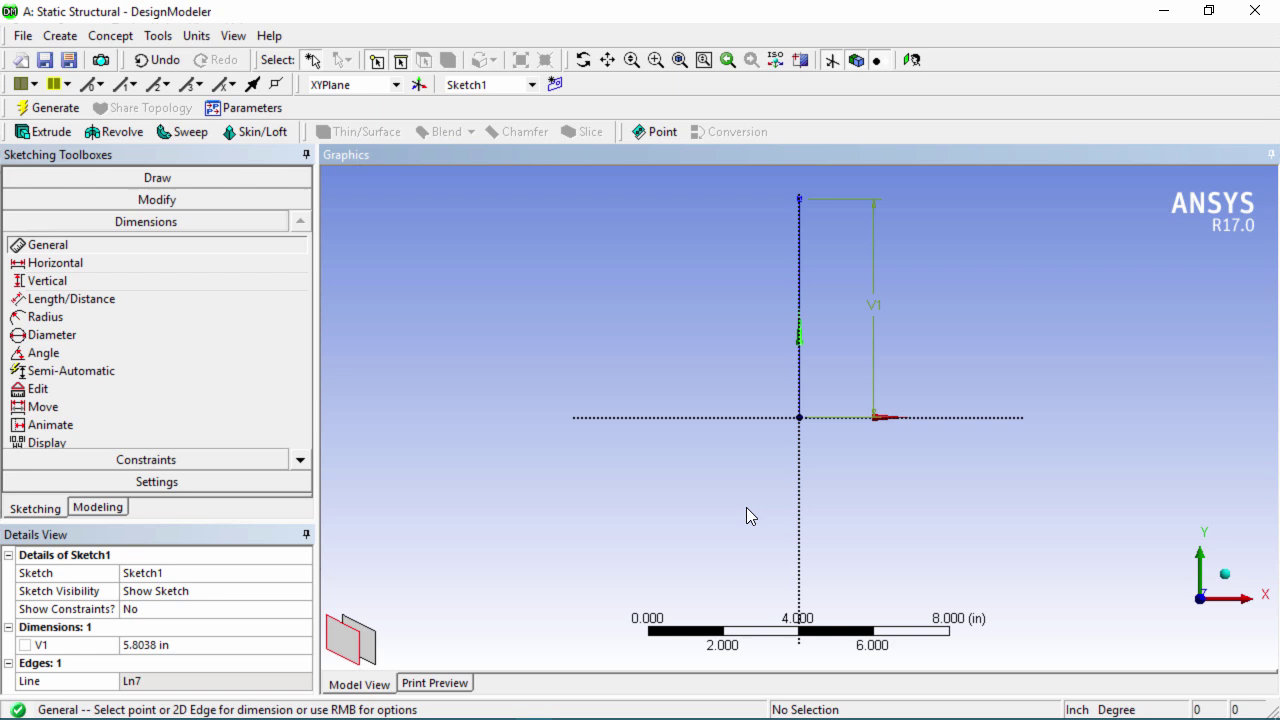
{"action": "left_click", "coordinate": [174, 646]}
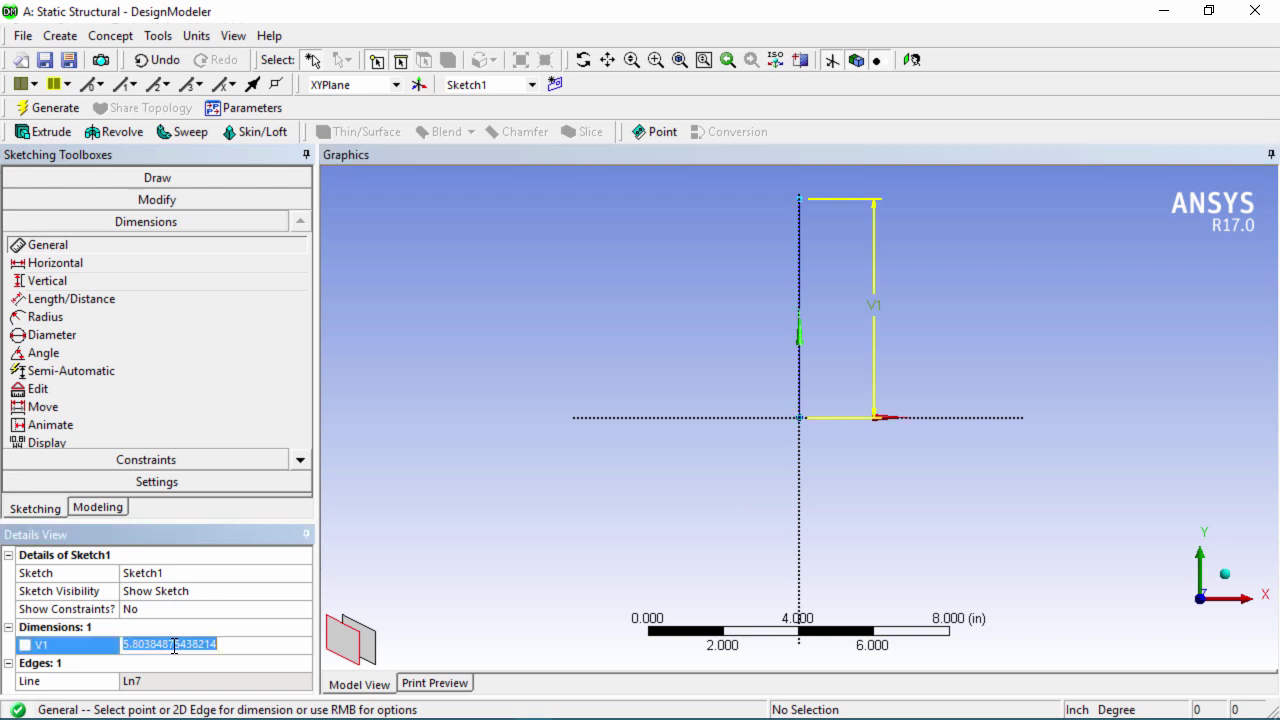
{"action": "type", "text": "100"}
{"action": "key", "text": "Return"}
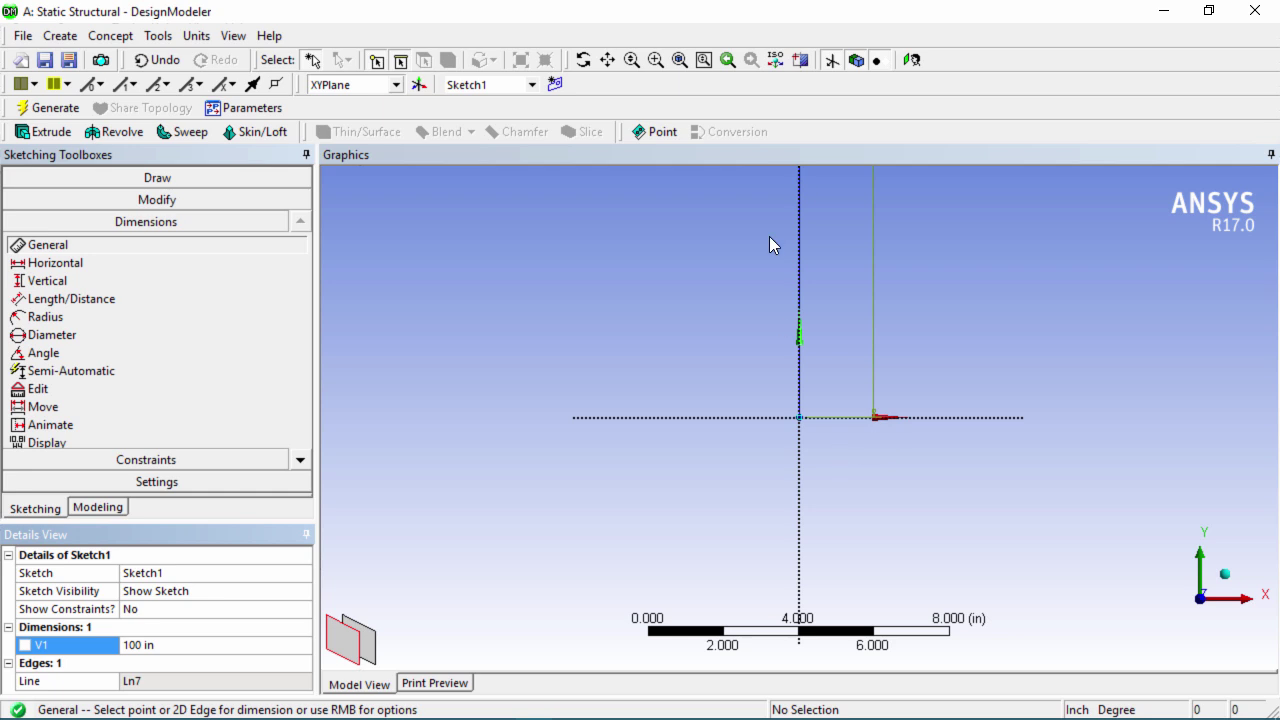
{"action": "left_click", "coordinate": [679, 62]}
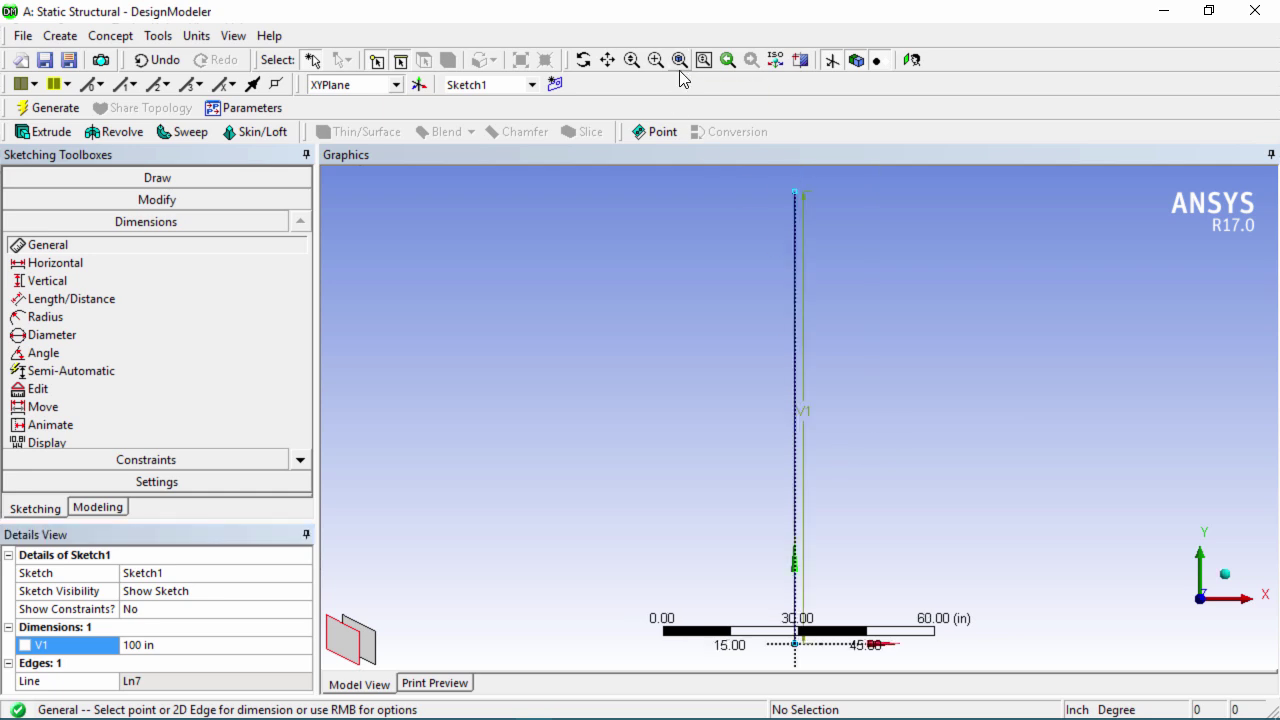
Create Line1 from Sketch1 with Concept > Lines From Sketches and generate the line body
{"action": "left_click", "coordinate": [98, 508]}
{"action": "left_click", "coordinate": [41, 195]}
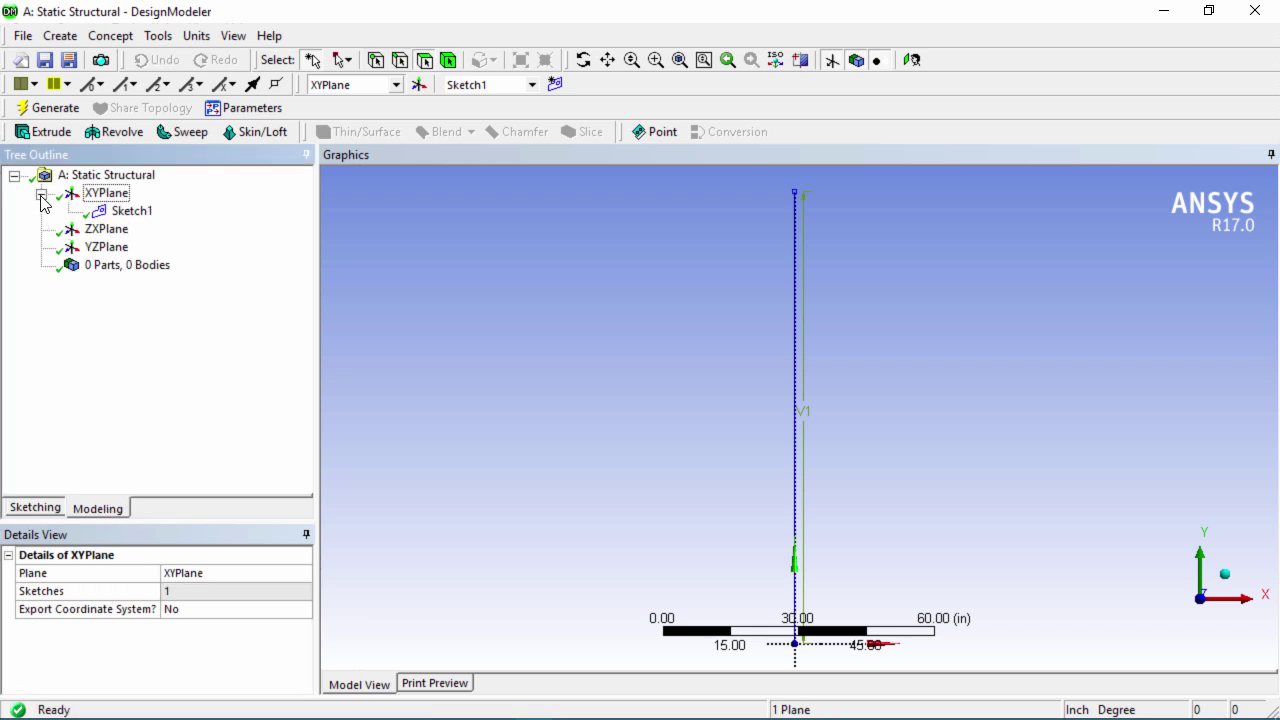
{"action": "left_click", "coordinate": [141, 218]}
{"action": "left_click", "coordinate": [60, 35]}
{"action": "left_click", "coordinate": [60, 35]}
{"action": "left_click", "coordinate": [105, 37]}
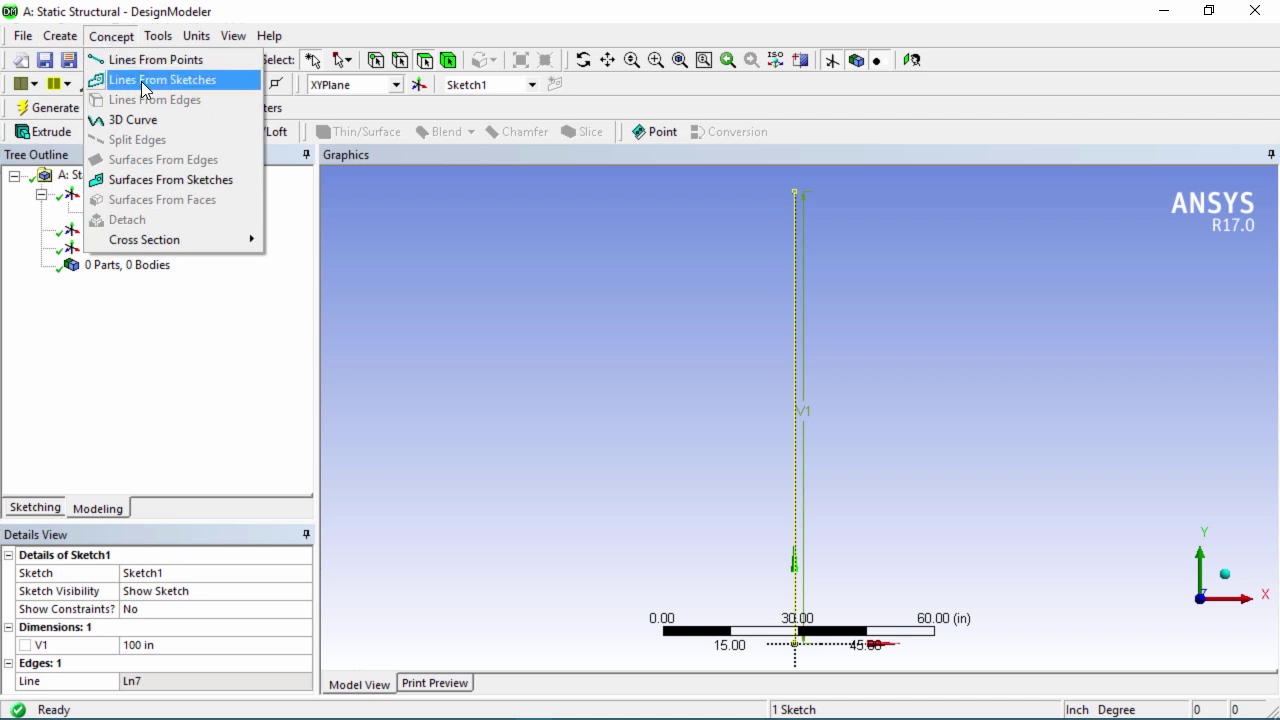
{"action": "left_click", "coordinate": [197, 80]}
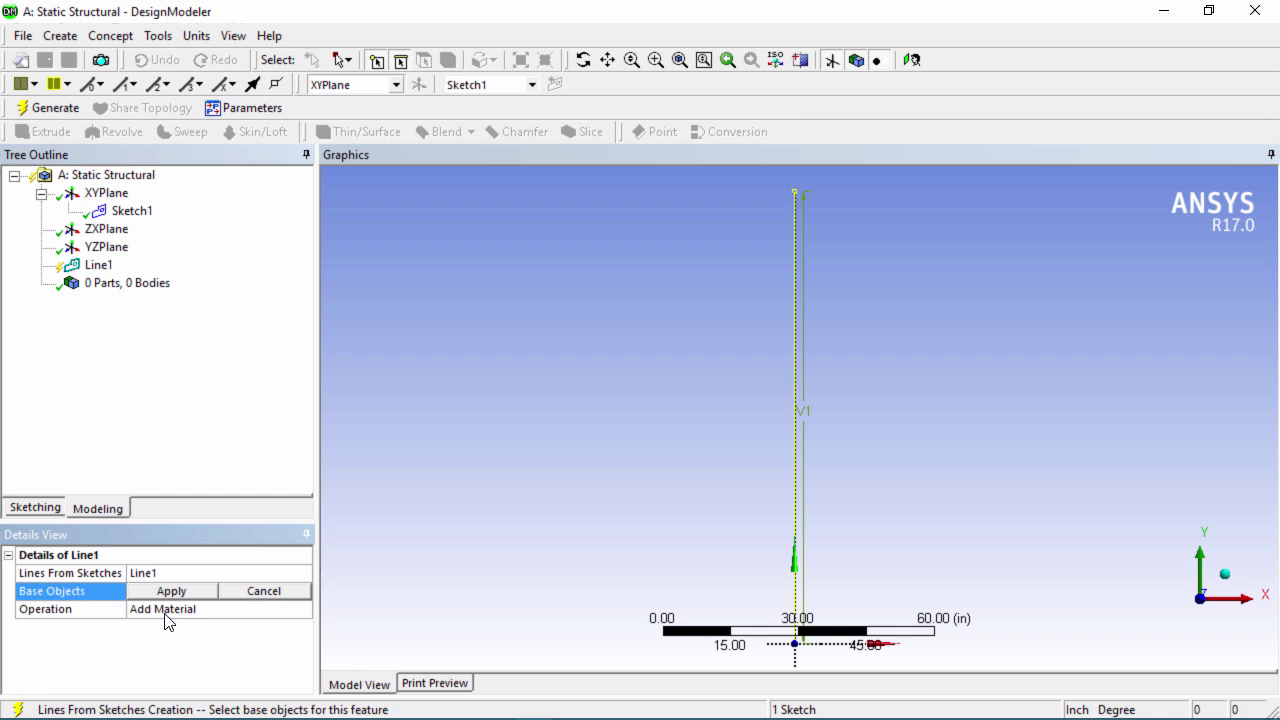
{"action": "left_click", "coordinate": [187, 597]}
{"action": "left_click", "coordinate": [52, 108]}
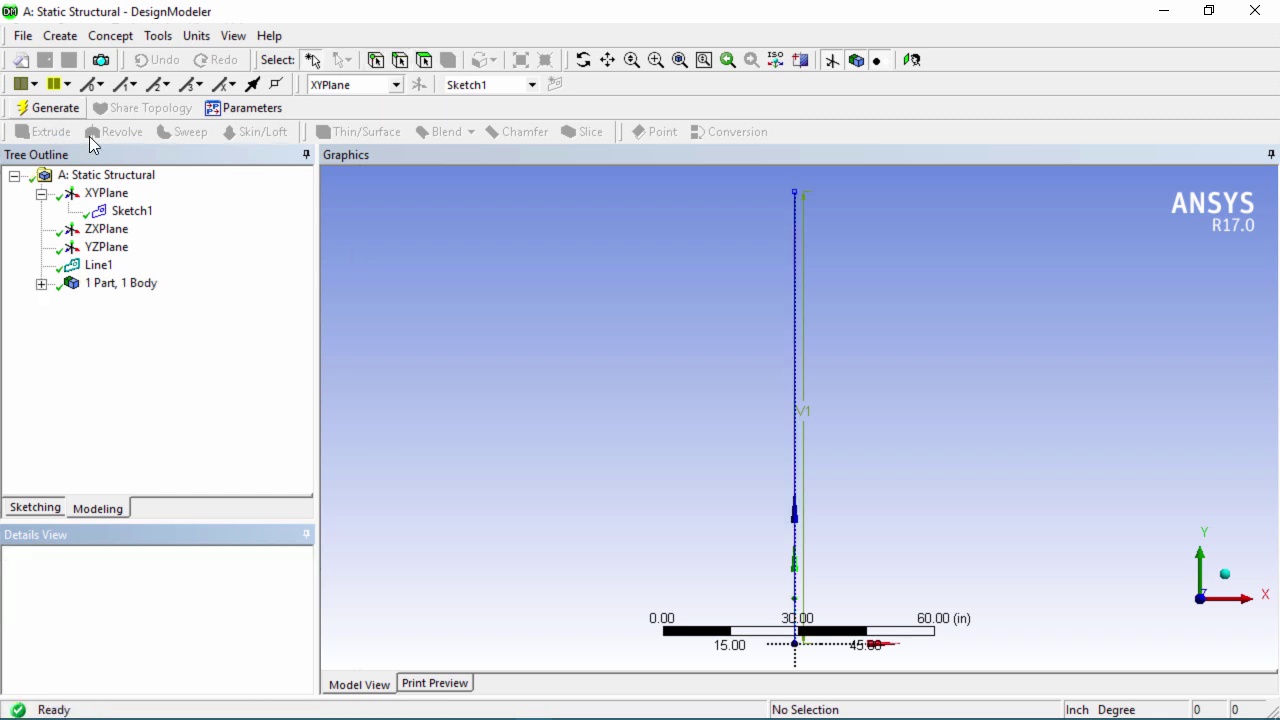
{"action": "left_click", "coordinate": [41, 283]}
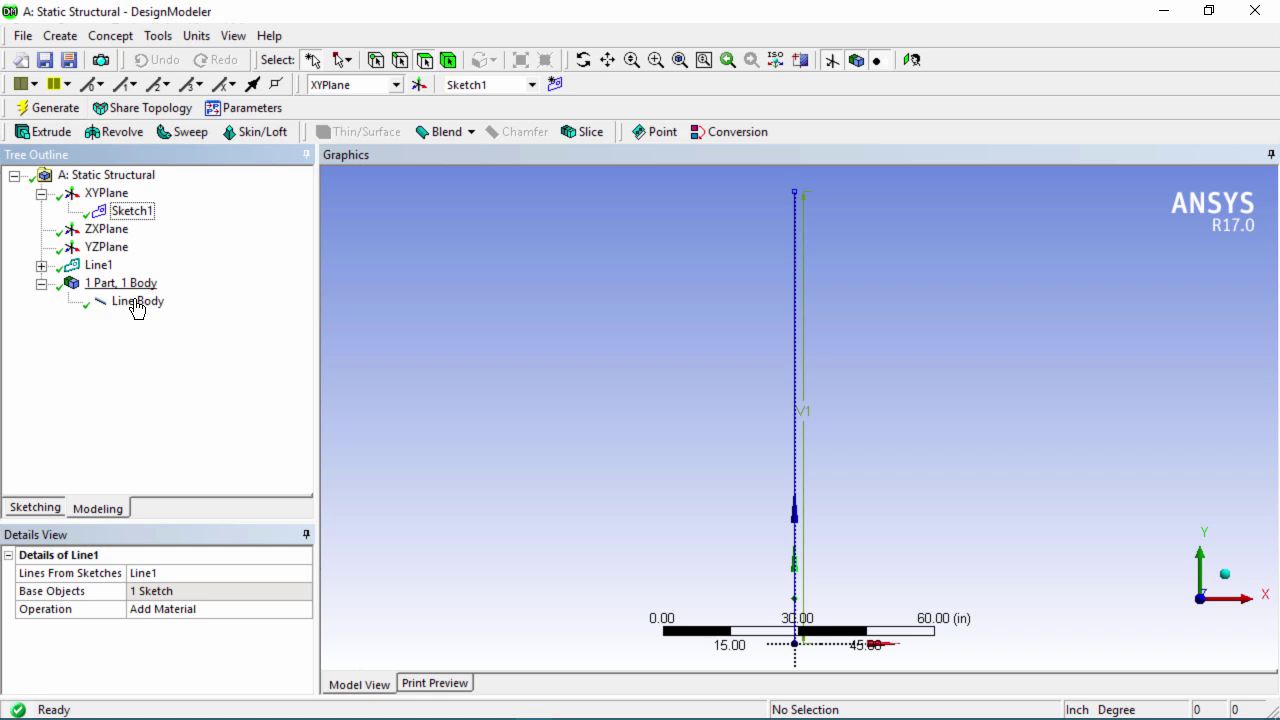
Add an I Section cross section I1, then switch to the Euler's column formula web page
{"action": "left_click", "coordinate": [110, 36]}
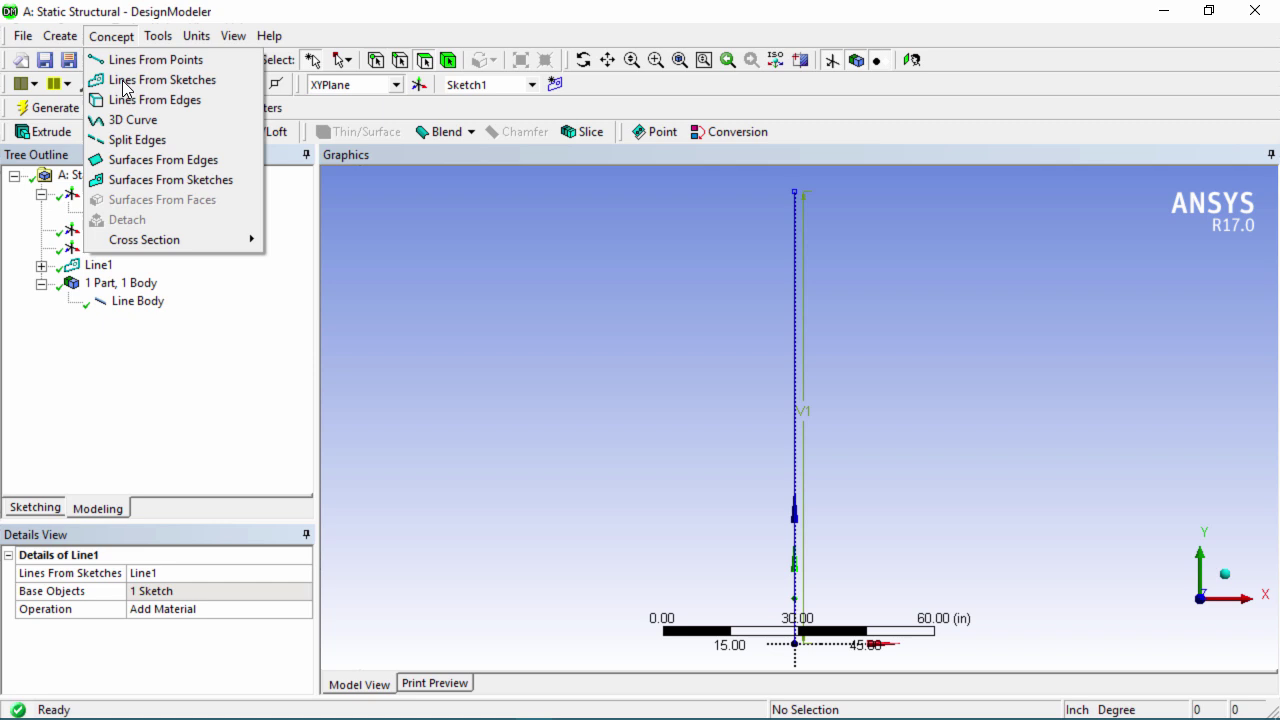
{"action": "mouse_move", "coordinate": [183, 240]}
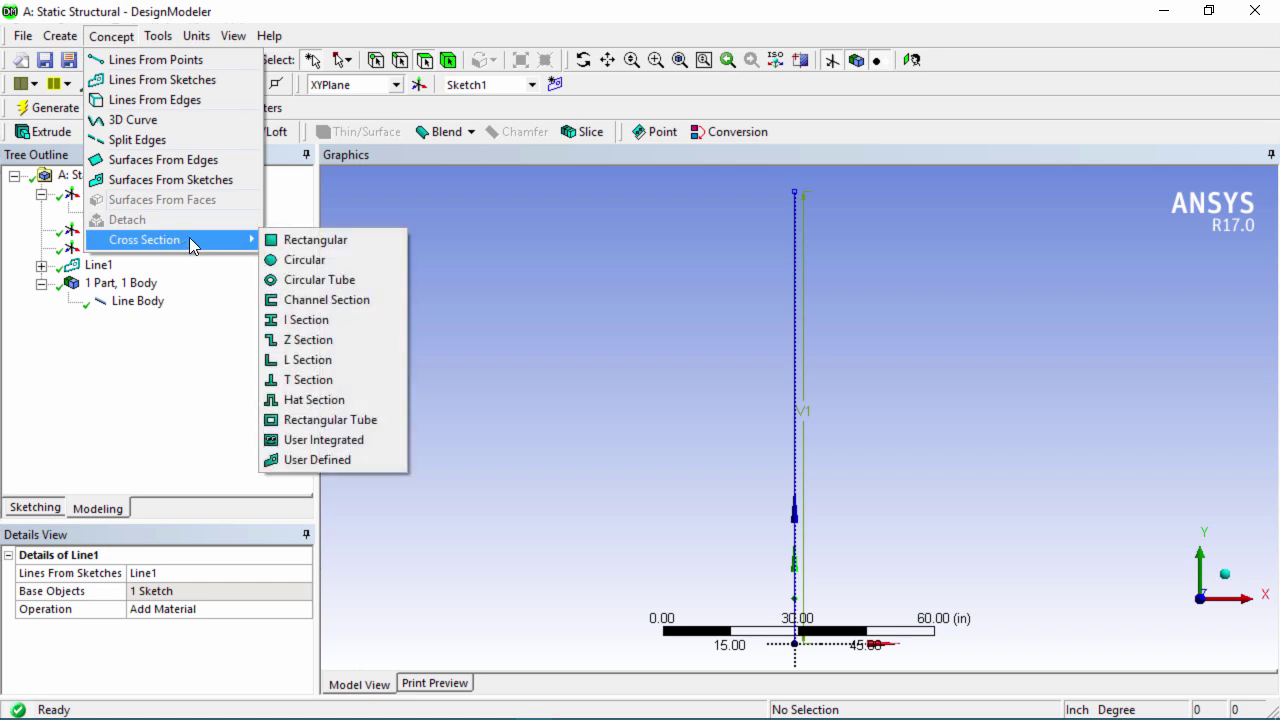
{"action": "left_click", "coordinate": [346, 320]}
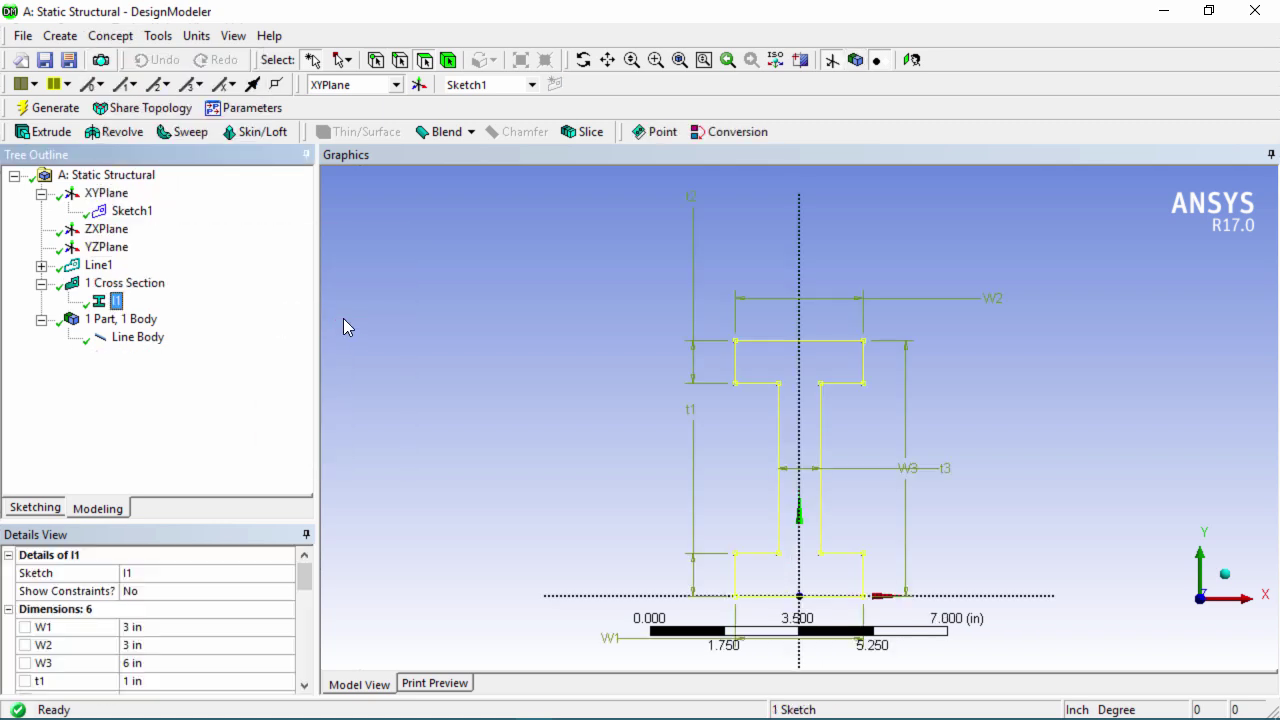
{"action": "left_click_drag", "start_coordinate": [303, 578], "coordinate": [306, 592]}
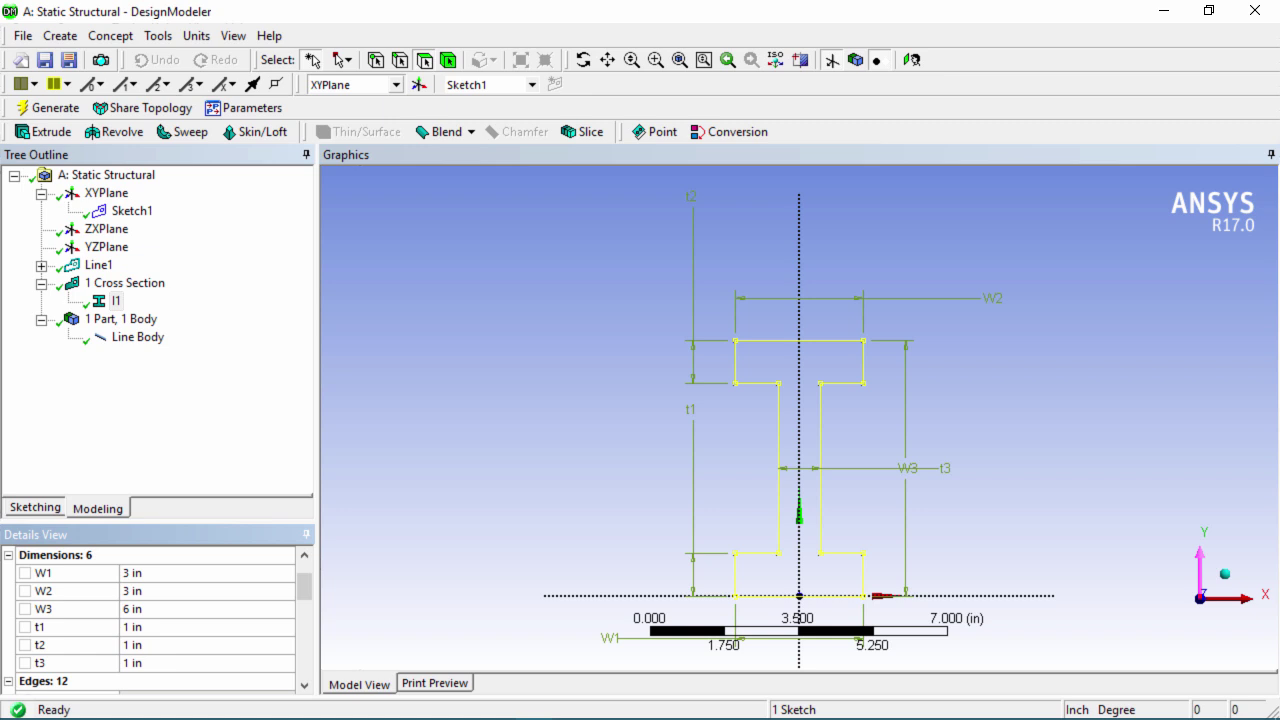
{"action": "key", "text": "alt+Tab"}
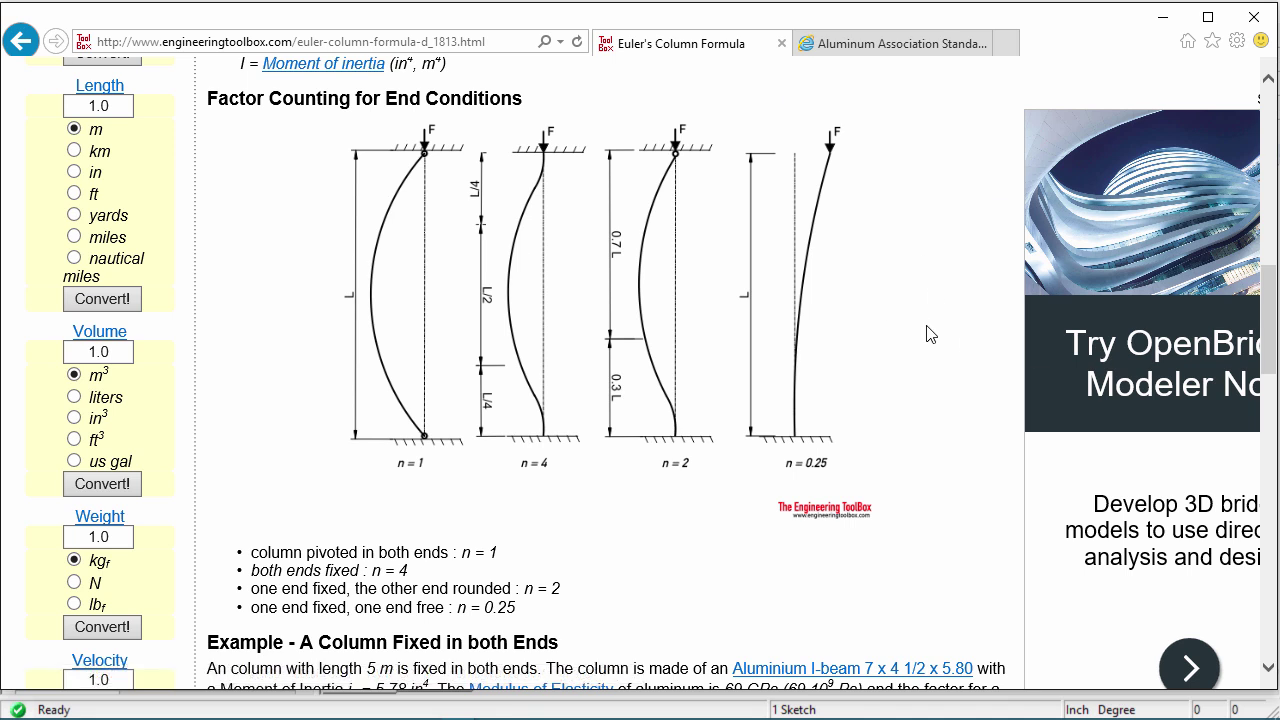
Look up the 7 x 4 1/2 x 5.80 aluminium I-beam's depth, width and web thickness
{"action": "scroll", "coordinate": [840, 480], "scroll_direction": "down", "scroll_amount": 2}
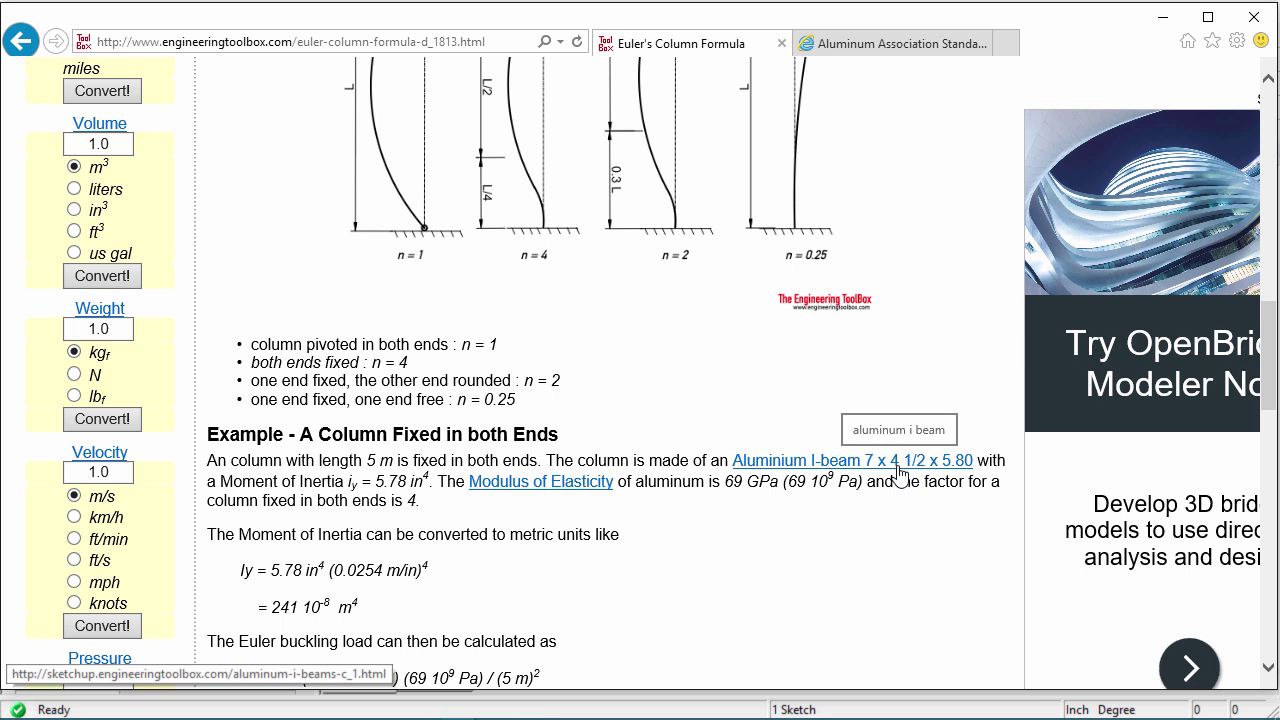
{"action": "left_click", "coordinate": [897, 470]}
{"action": "scroll", "coordinate": [860, 434], "scroll_direction": "down", "scroll_amount": 5}
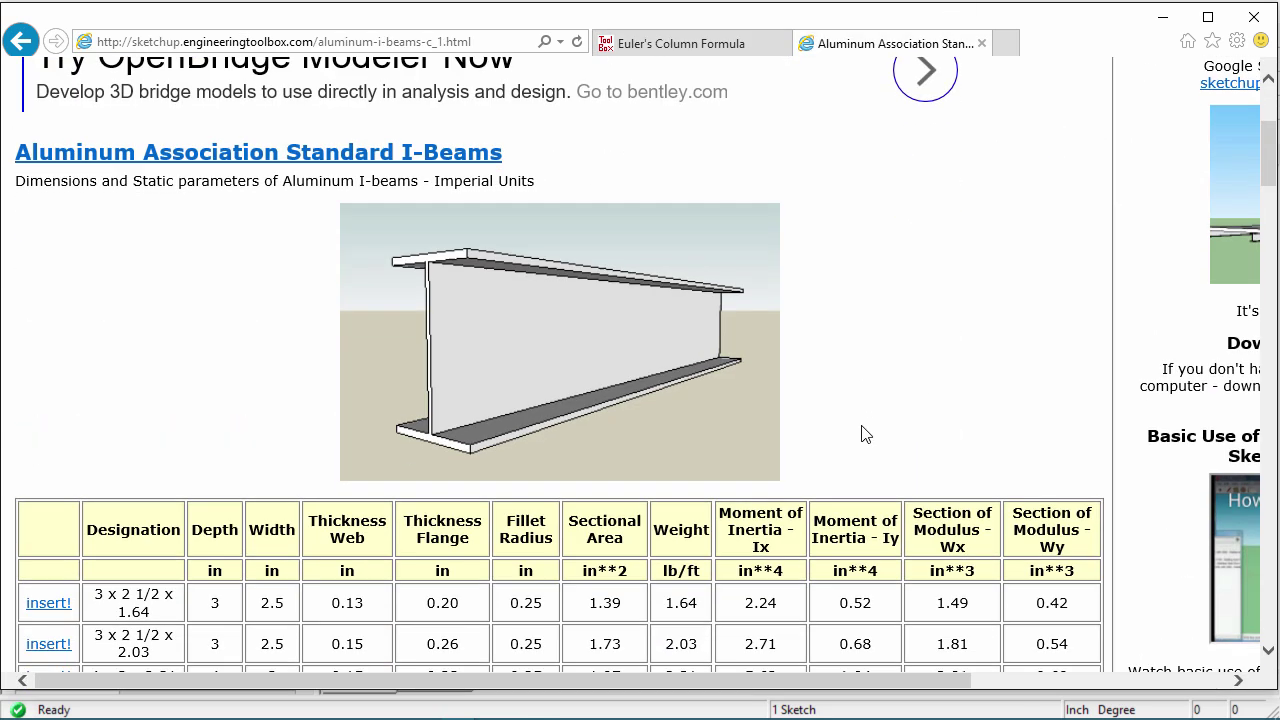
{"action": "scroll", "coordinate": [855, 435], "scroll_direction": "down", "scroll_amount": 2}
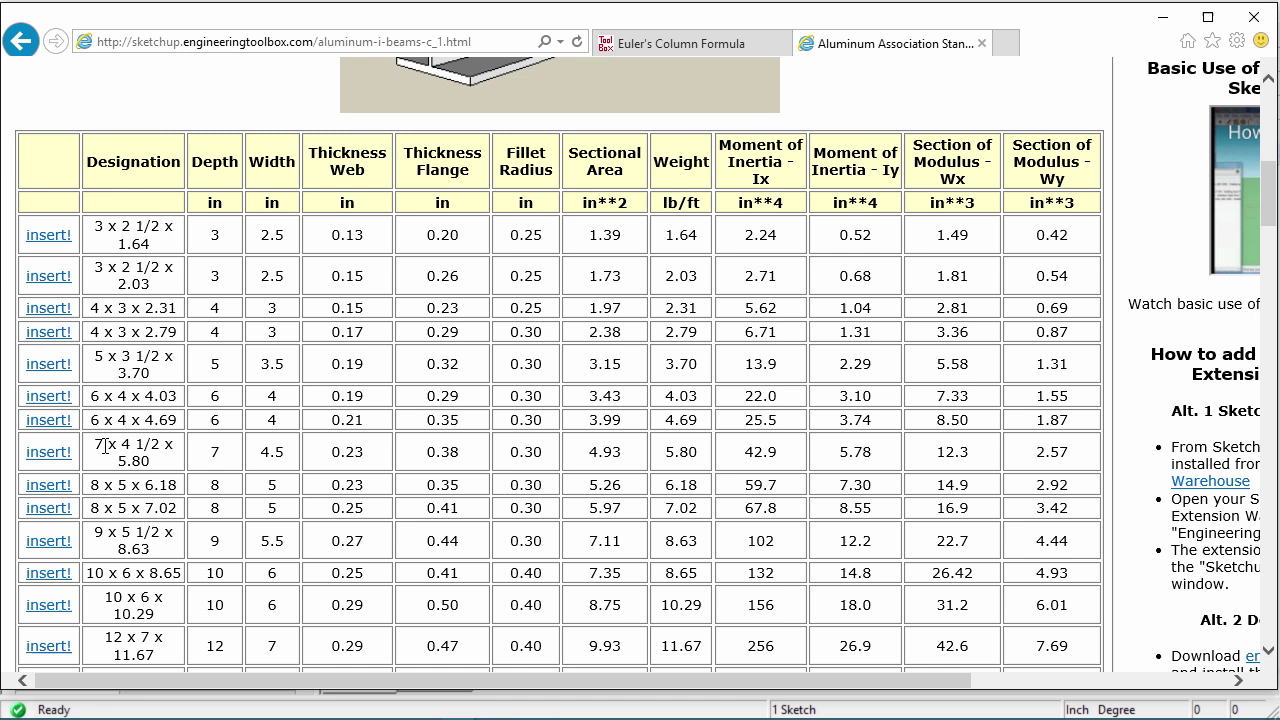
{"action": "left_click_drag", "start_coordinate": [111, 446], "coordinate": [355, 456]}
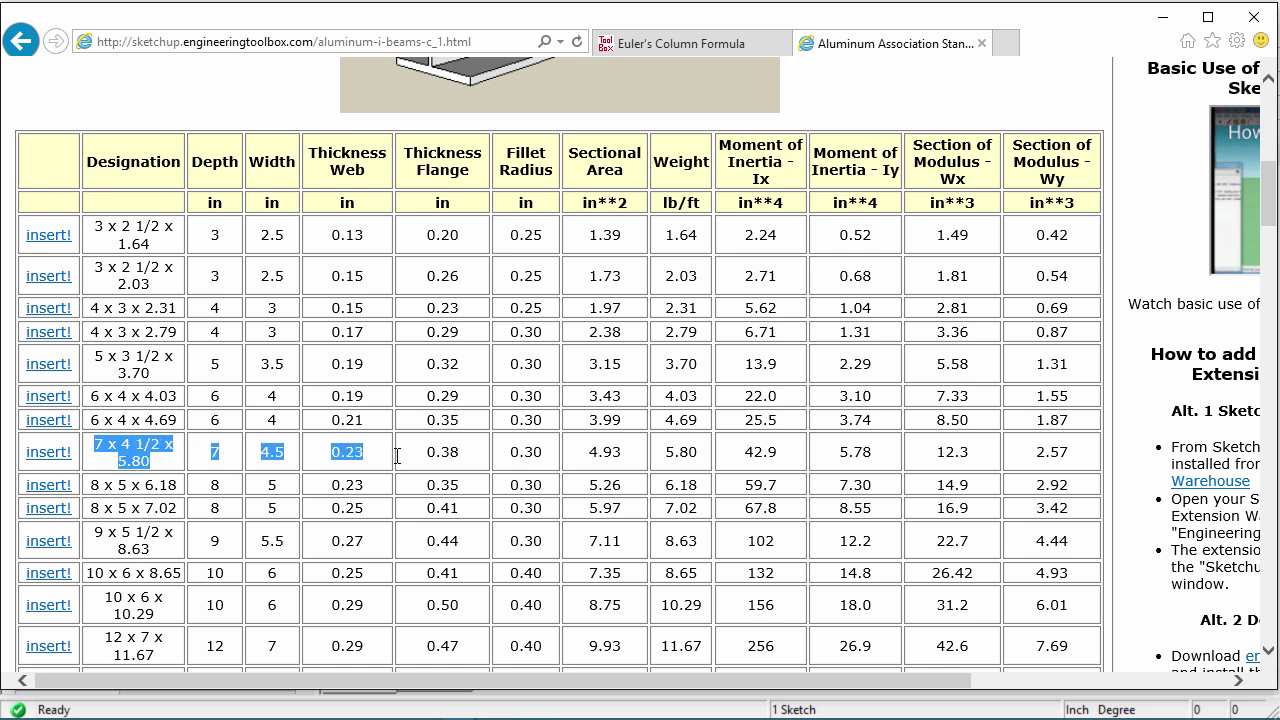
{"action": "left_click", "coordinate": [240, 462]}
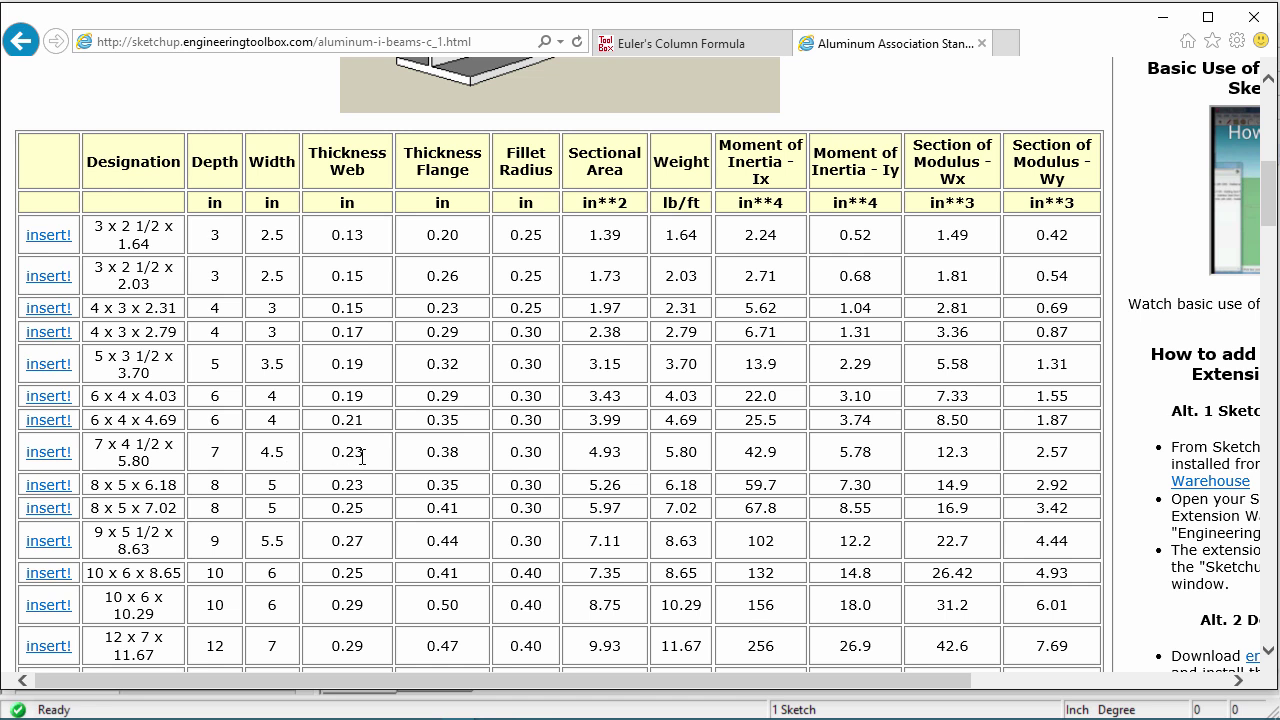
{"action": "left_click", "coordinate": [1163, 17]}
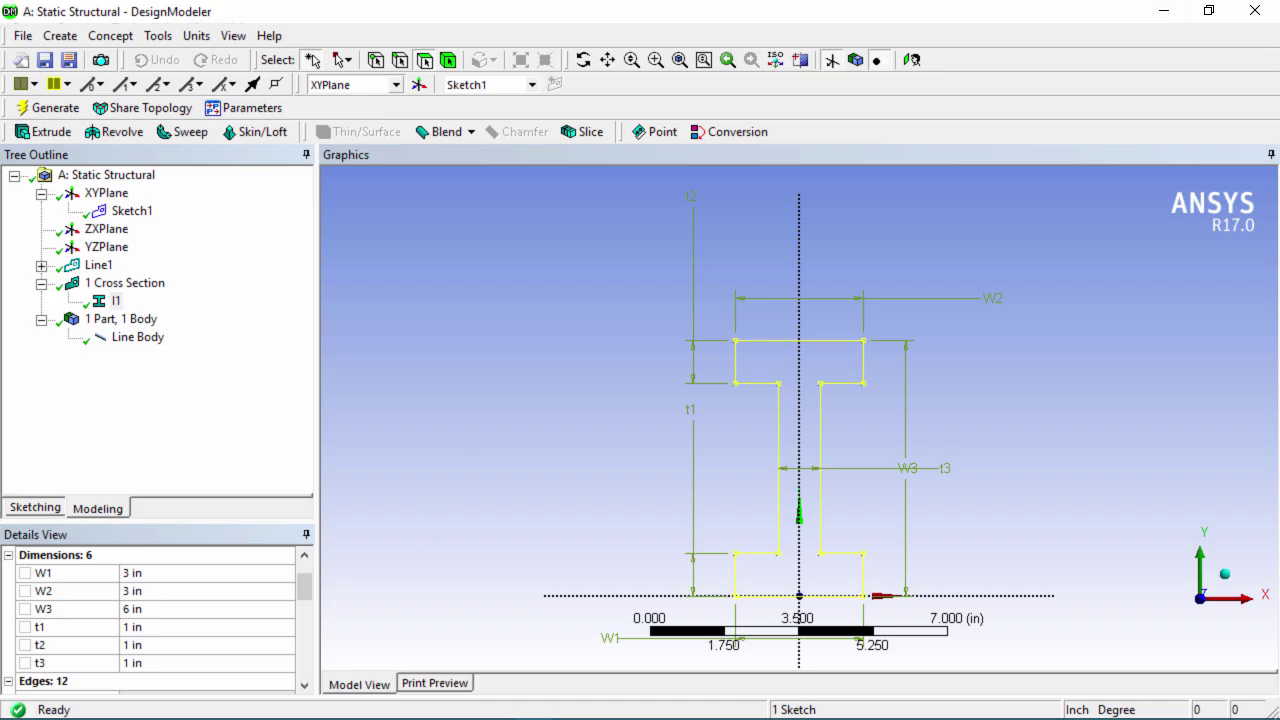
{"action": "key", "text": "alt+Tab"}
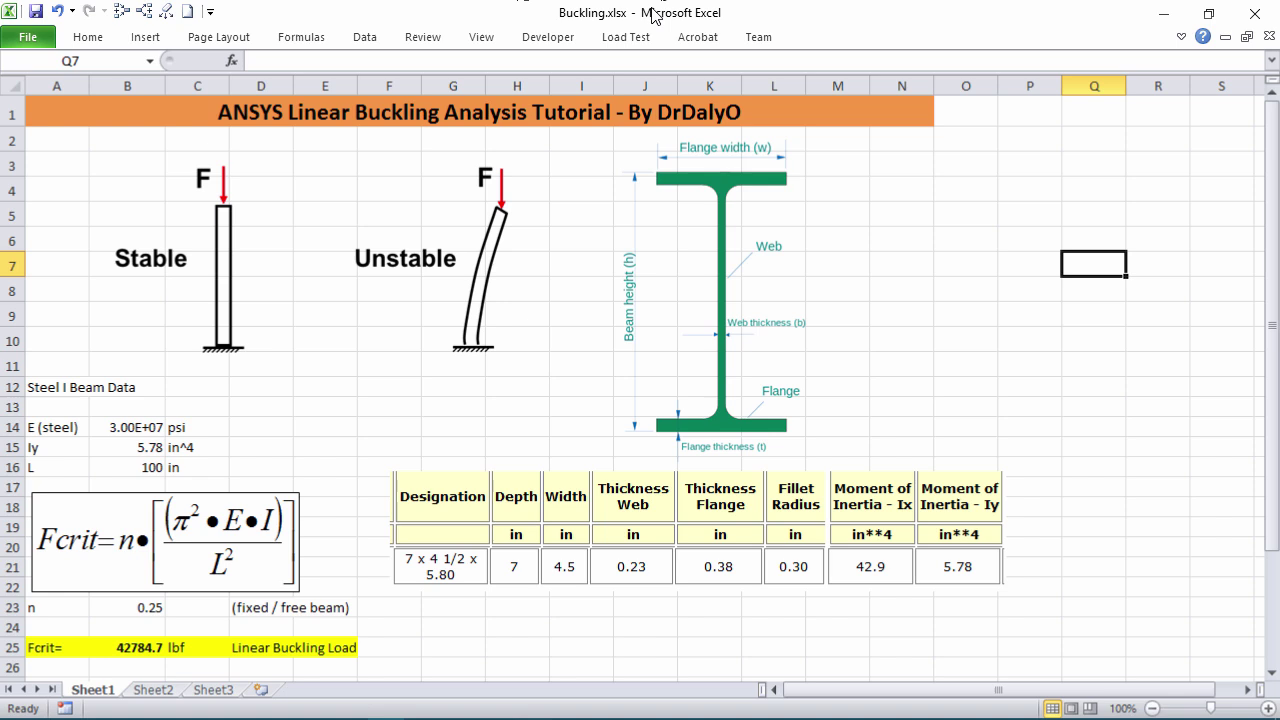
{"action": "left_click_drag", "start_coordinate": [640, 14], "coordinate": [797, 42]}
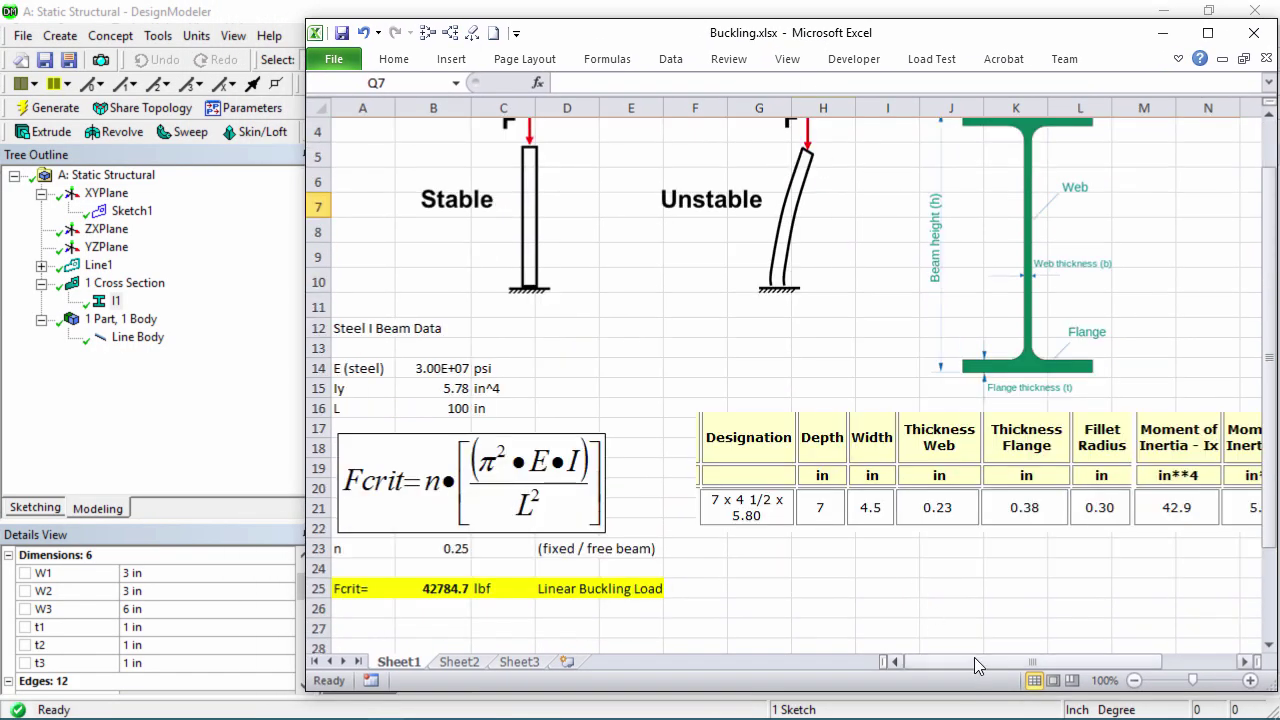
{"action": "scroll", "coordinate": [995, 663], "scroll_direction": "down", "scroll_amount": 1}
{"action": "scroll", "coordinate": [995, 663], "scroll_direction": "right", "scroll_amount": 1}
{"action": "key", "text": "alt+Tab"}
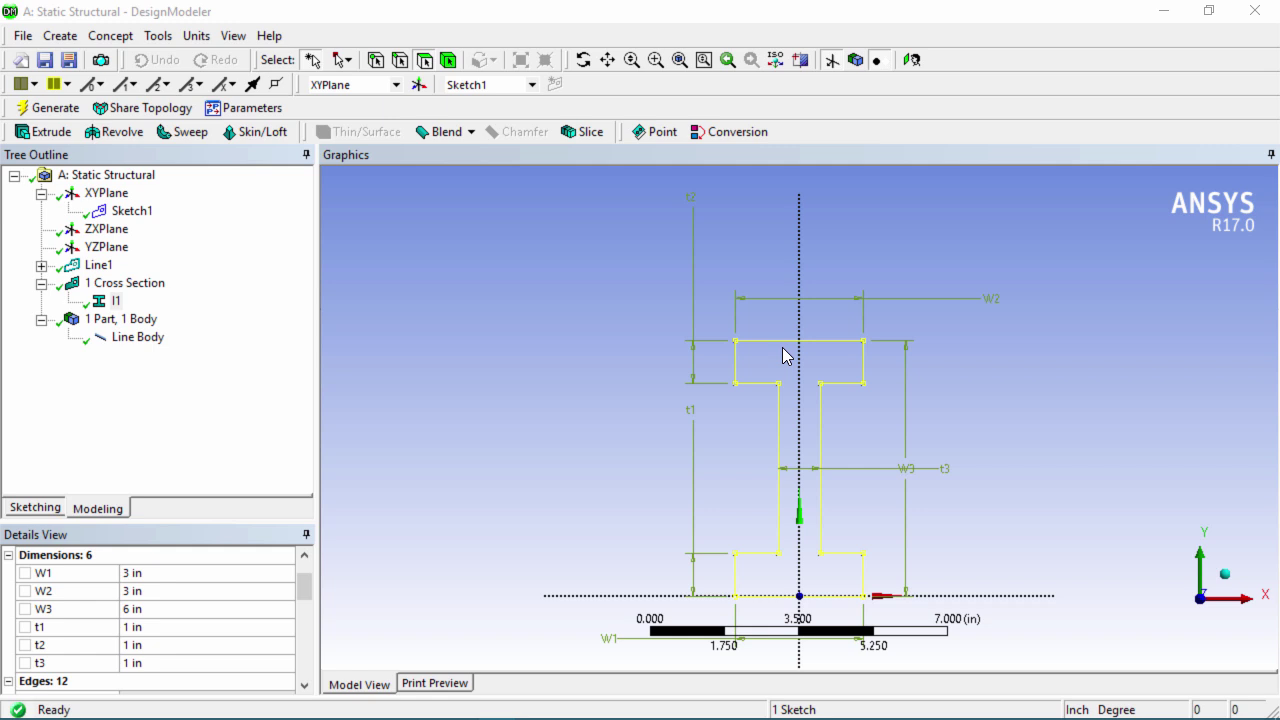
Set I1's flange widths W1 and W2 to 4.5 in and height W3 to 7 in
{"action": "left_click", "coordinate": [176, 574]}
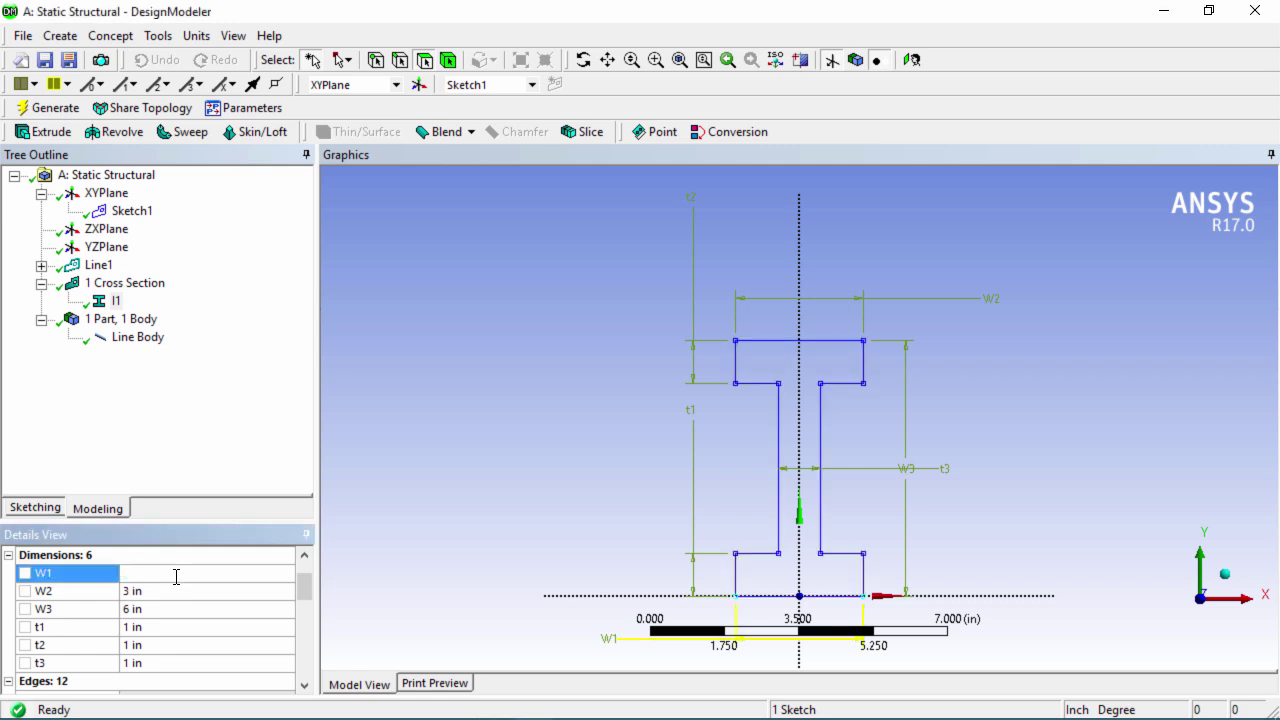
{"action": "key", "text": "Return"}
{"action": "left_click", "coordinate": [216, 638]}
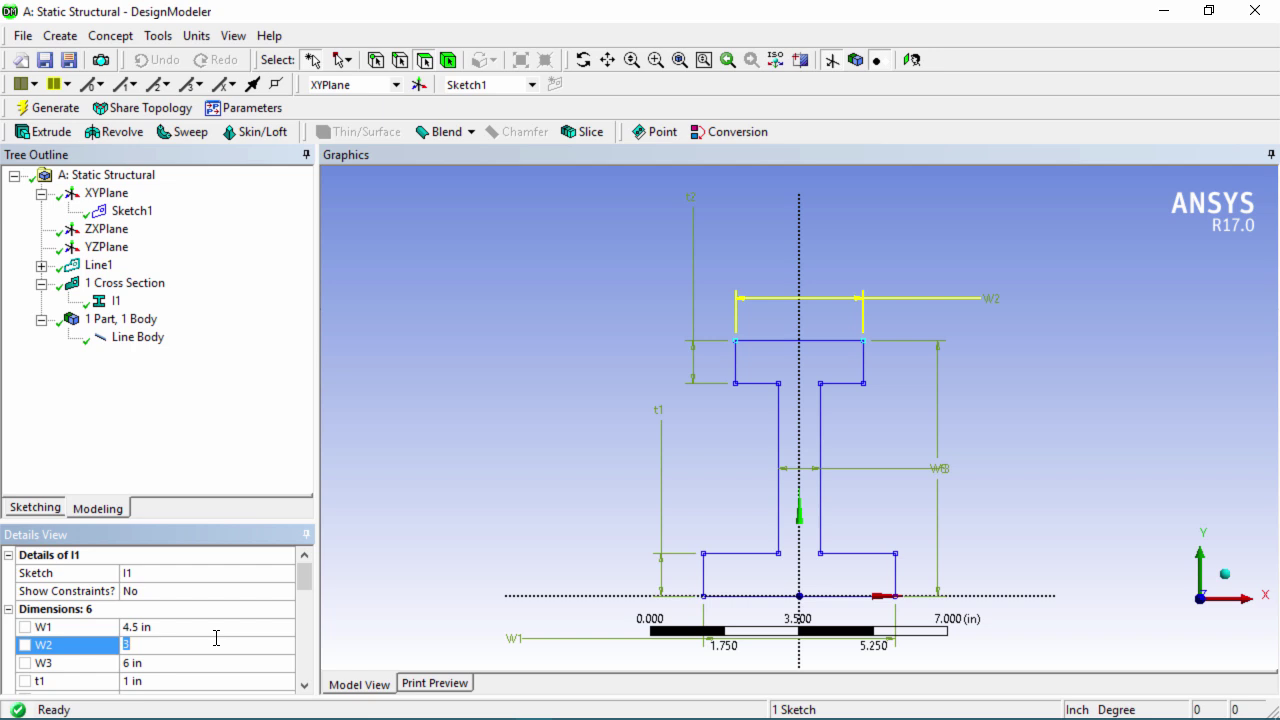
{"action": "key", "text": "Return"}
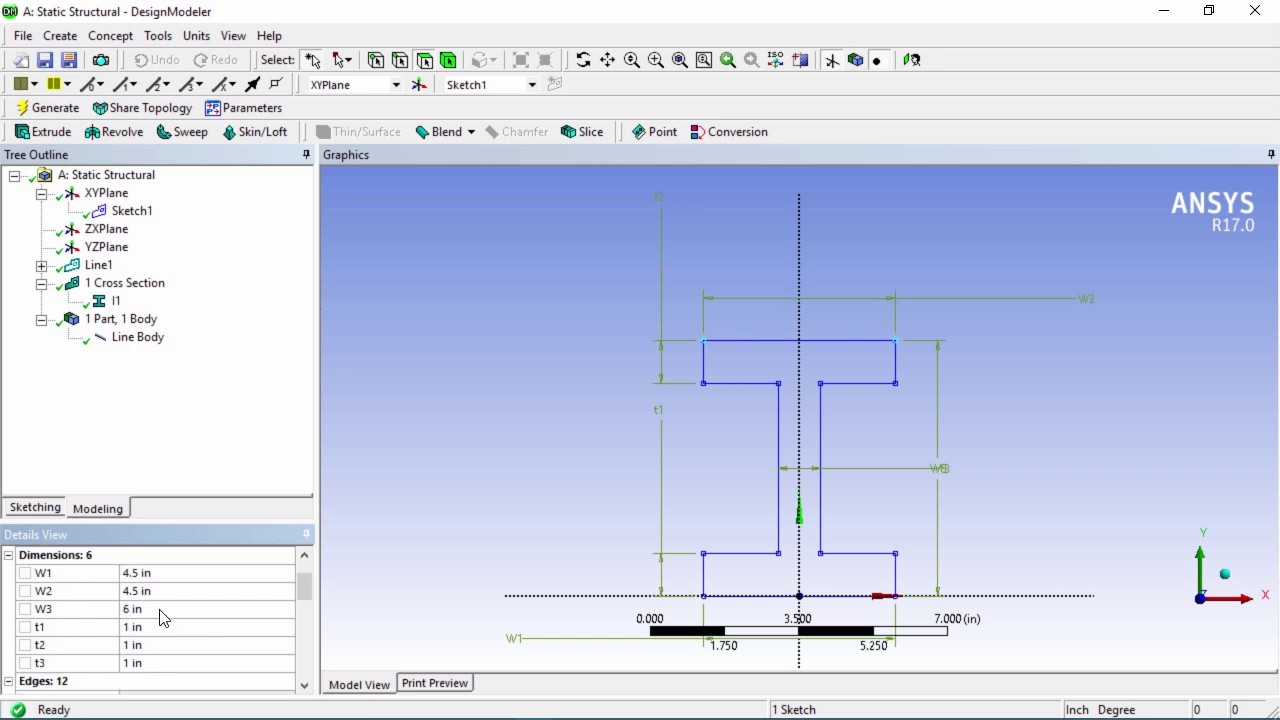
{"action": "left_click", "coordinate": [161, 609]}
{"action": "key", "text": "Return"}
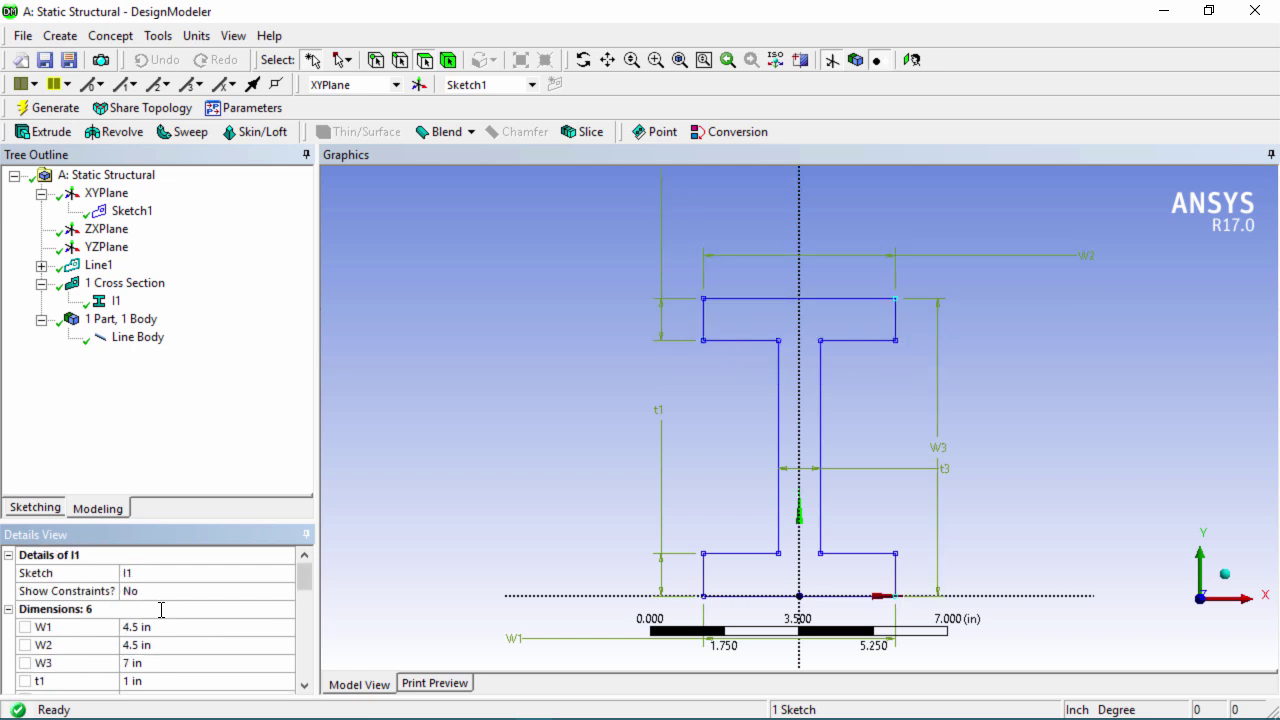
Set flange thicknesses t1 and t2 to 0.38 in and web thickness t3 to 0.23 in
{"action": "scroll", "coordinate": [300, 585], "scroll_direction": "down", "scroll_amount": 2}
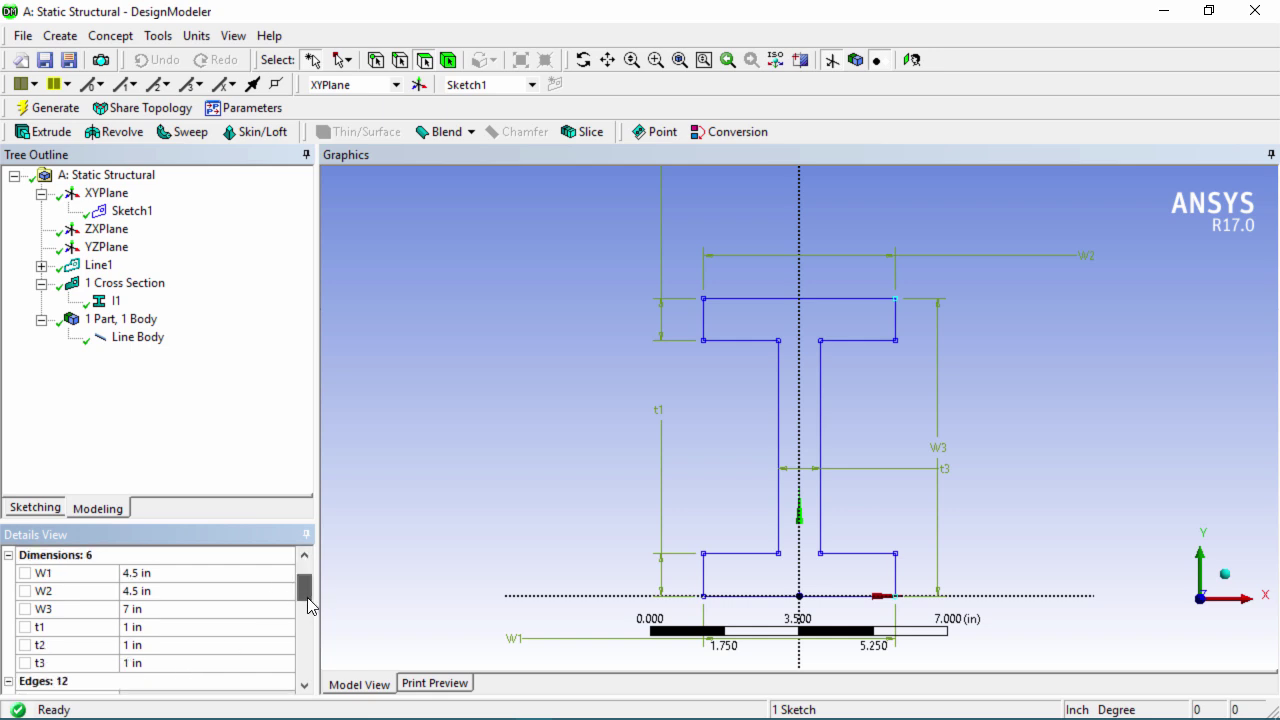
{"action": "left_click", "coordinate": [159, 609]}
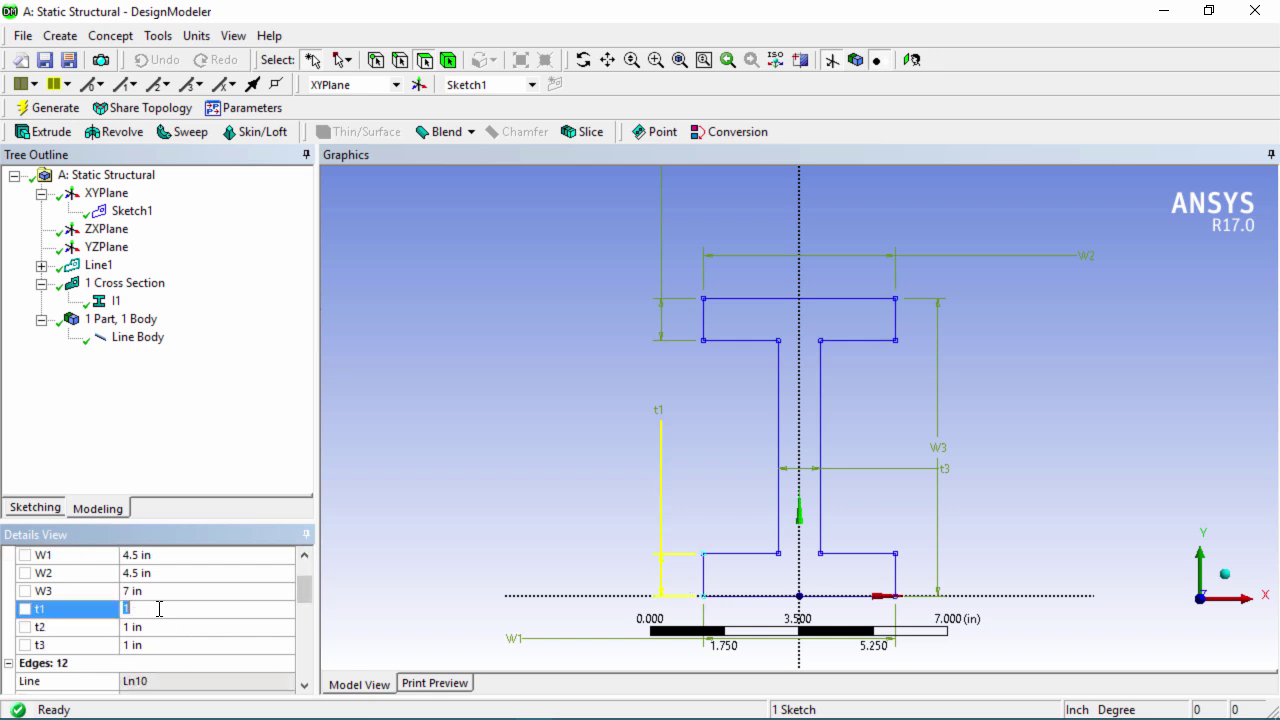
{"action": "key", "text": "Return"}
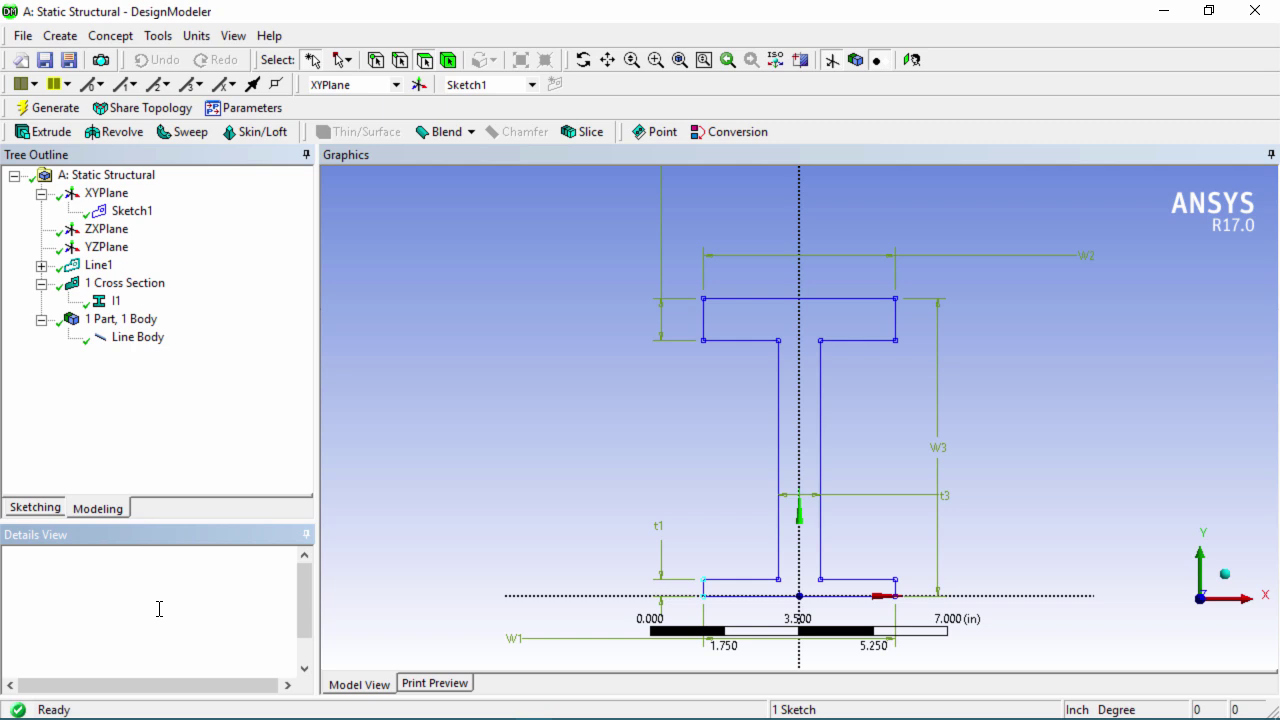
{"action": "scroll", "coordinate": [307, 583], "scroll_direction": "down", "scroll_amount": 3}
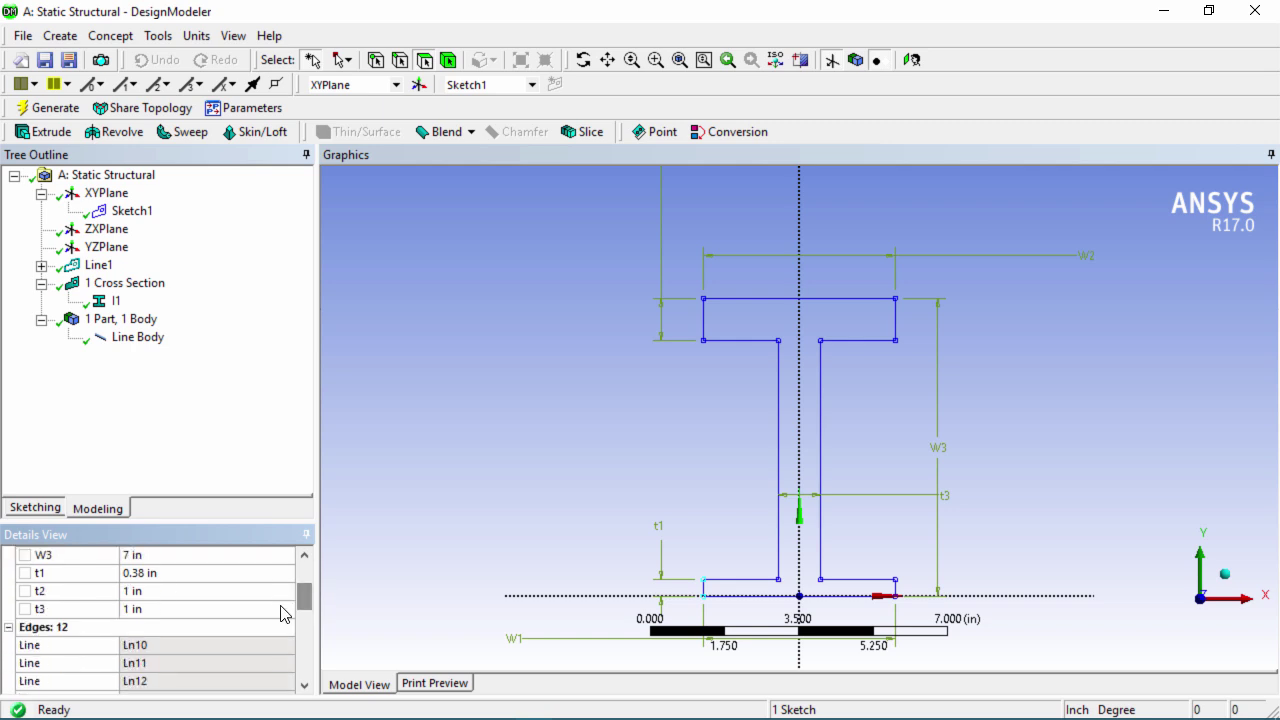
{"action": "left_click", "coordinate": [166, 592]}
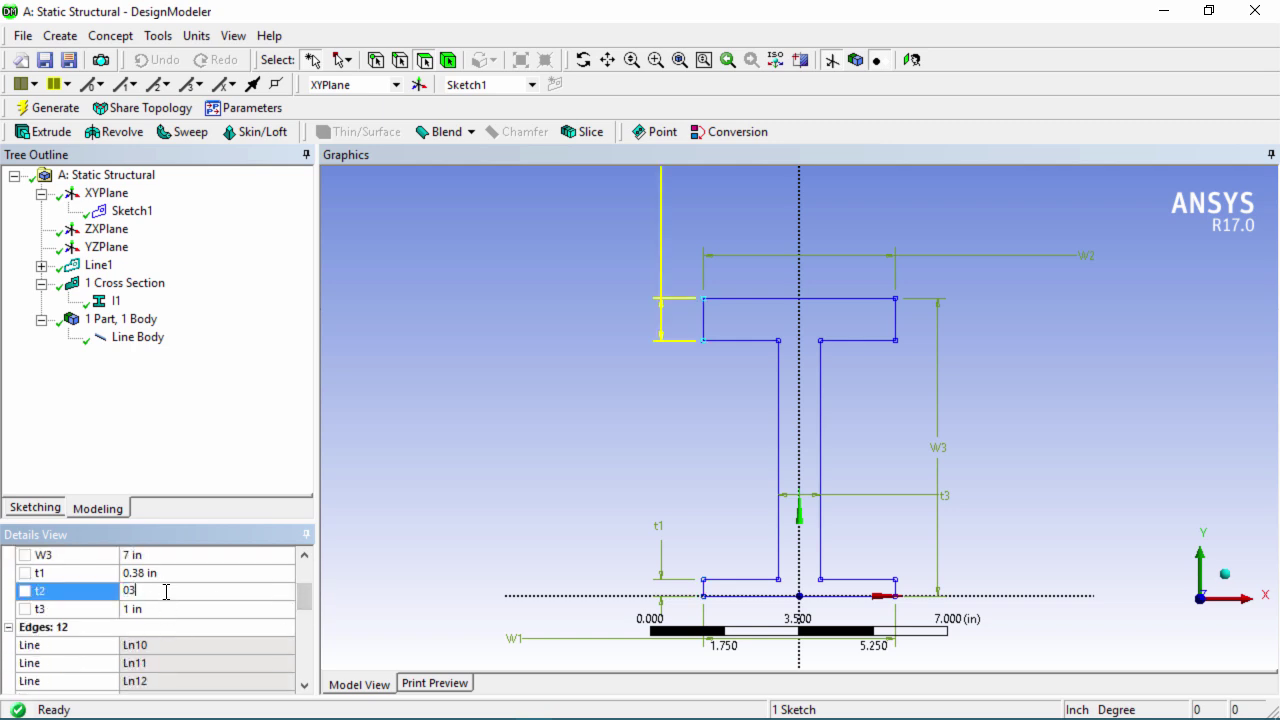
{"action": "type", "text": "0.38"}
{"action": "key", "text": "Return"}
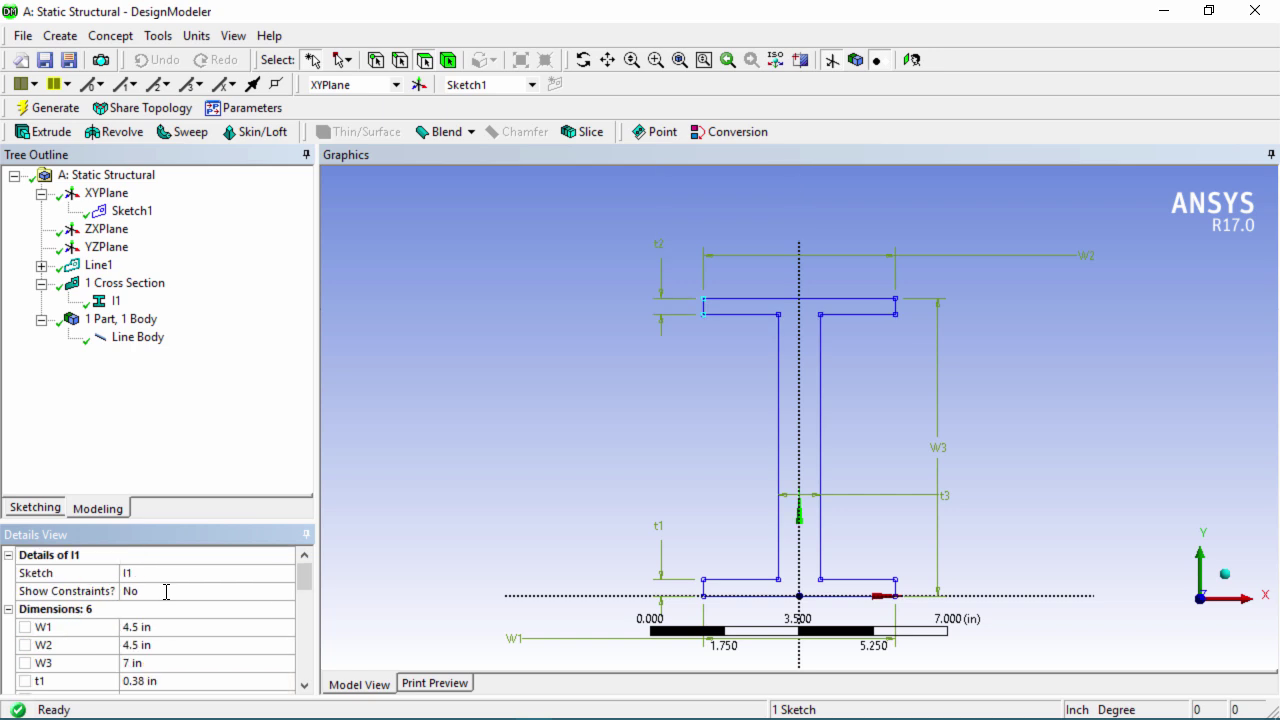
{"action": "scroll", "coordinate": [166, 600], "scroll_direction": "down", "scroll_amount": 3}
{"action": "left_click", "coordinate": [166, 609]}
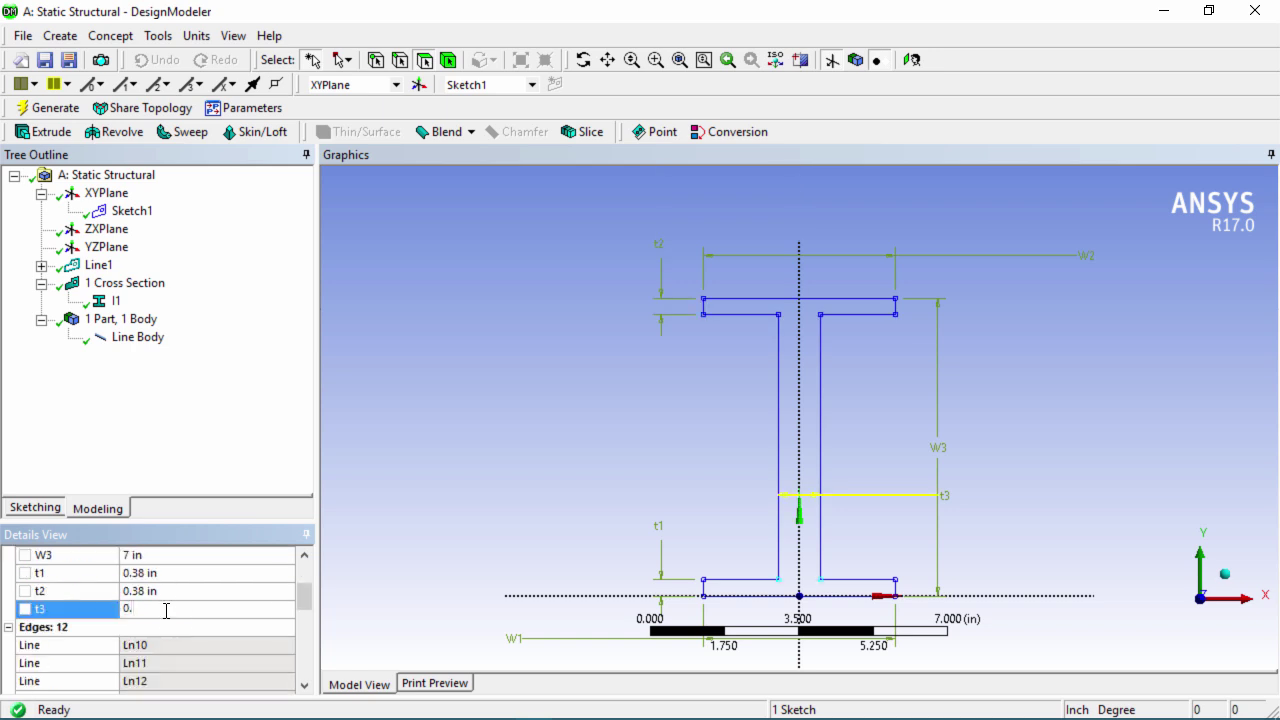
{"action": "type", "text": "0.23"}
{"action": "key", "text": "Return"}
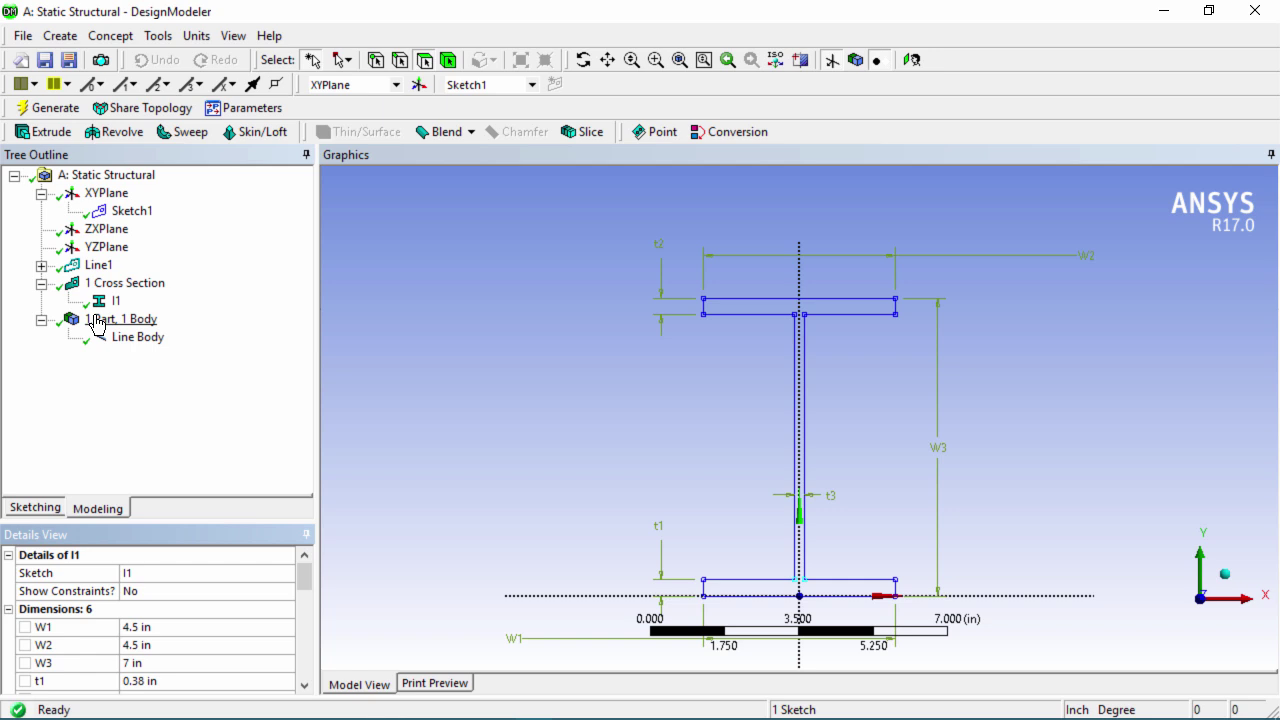
Assign cross section I1 to the Line Body and close DesignModeler
{"action": "left_click", "coordinate": [139, 338]}
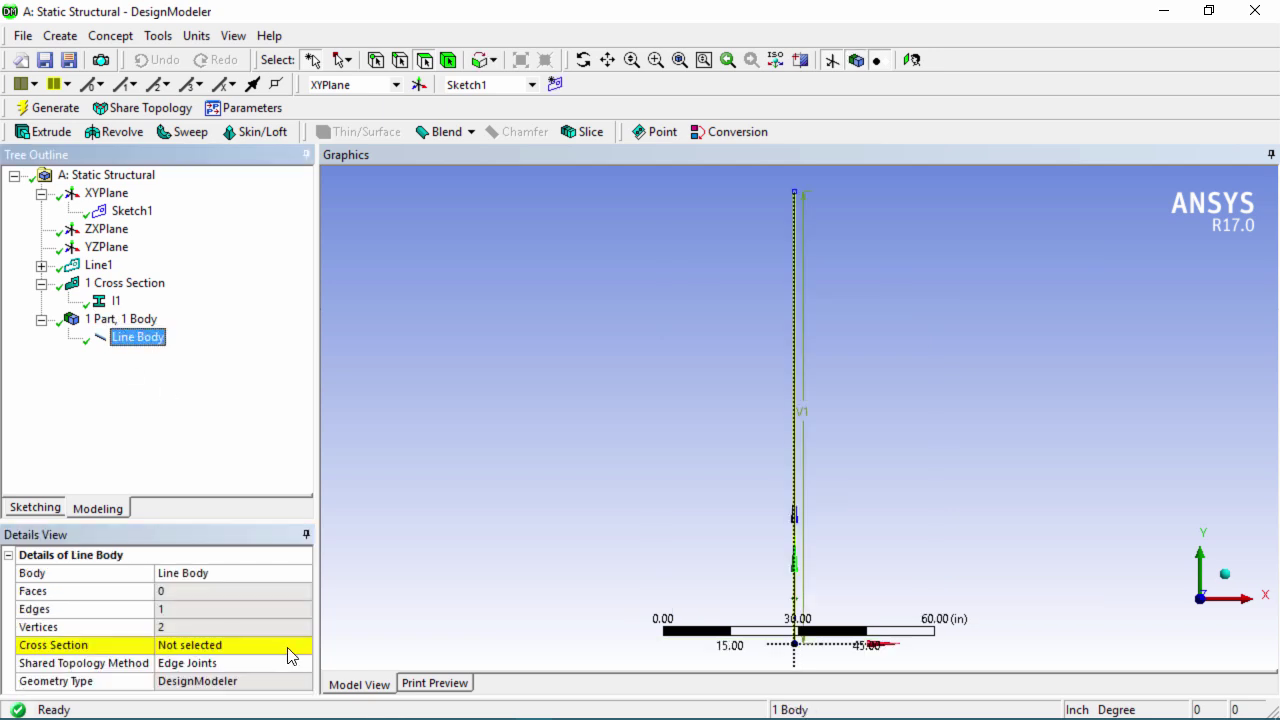
{"action": "left_click", "coordinate": [284, 652]}
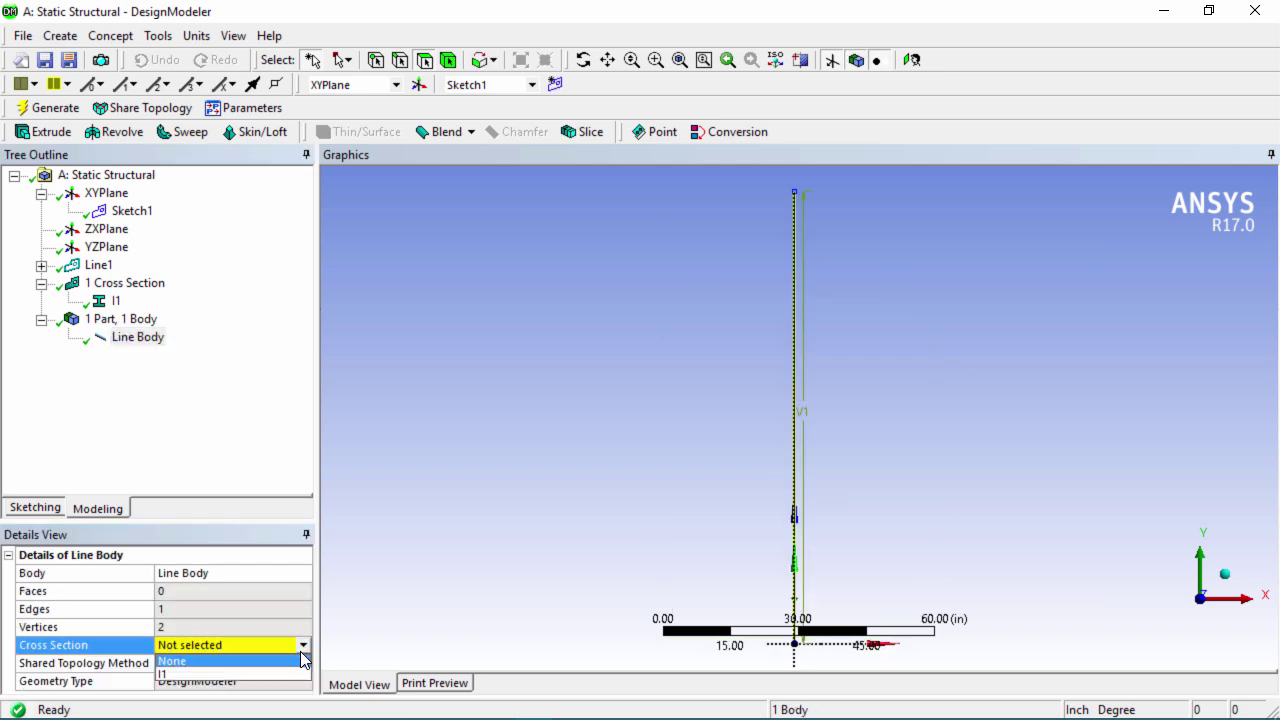
{"action": "left_click", "coordinate": [301, 648]}
{"action": "left_click", "coordinate": [276, 675]}
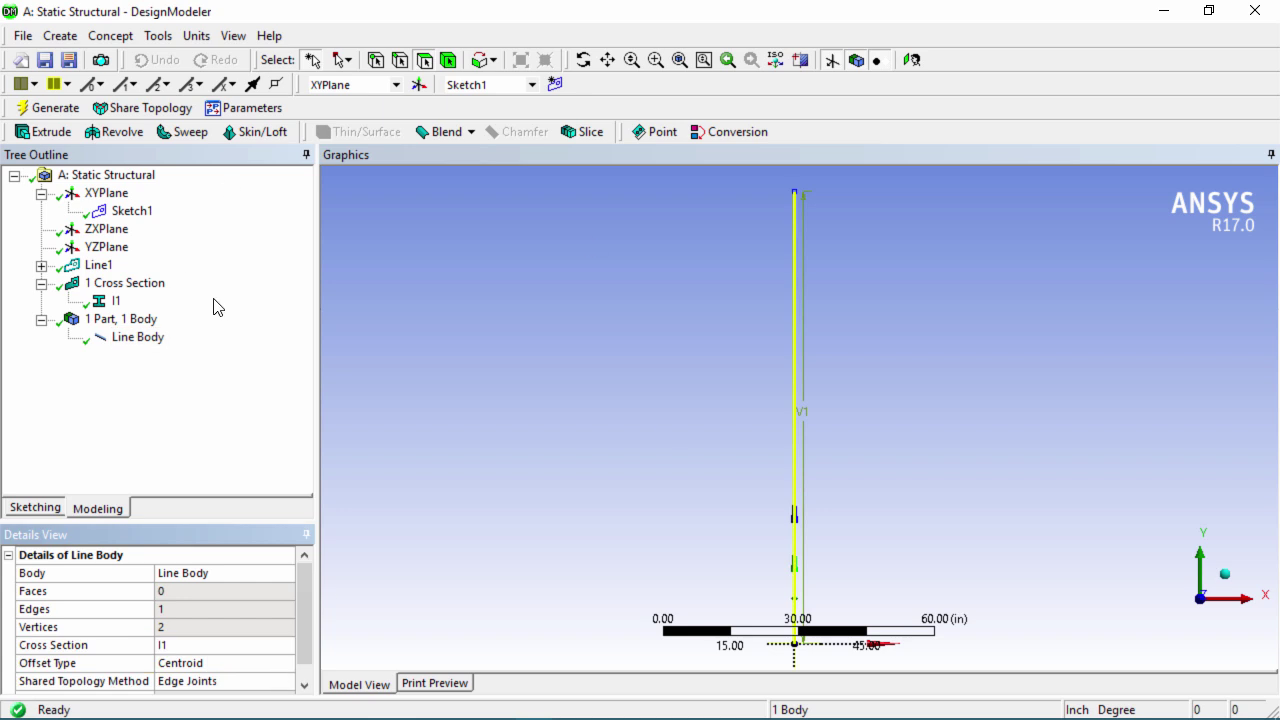
{"action": "left_click", "coordinate": [1257, 12]}
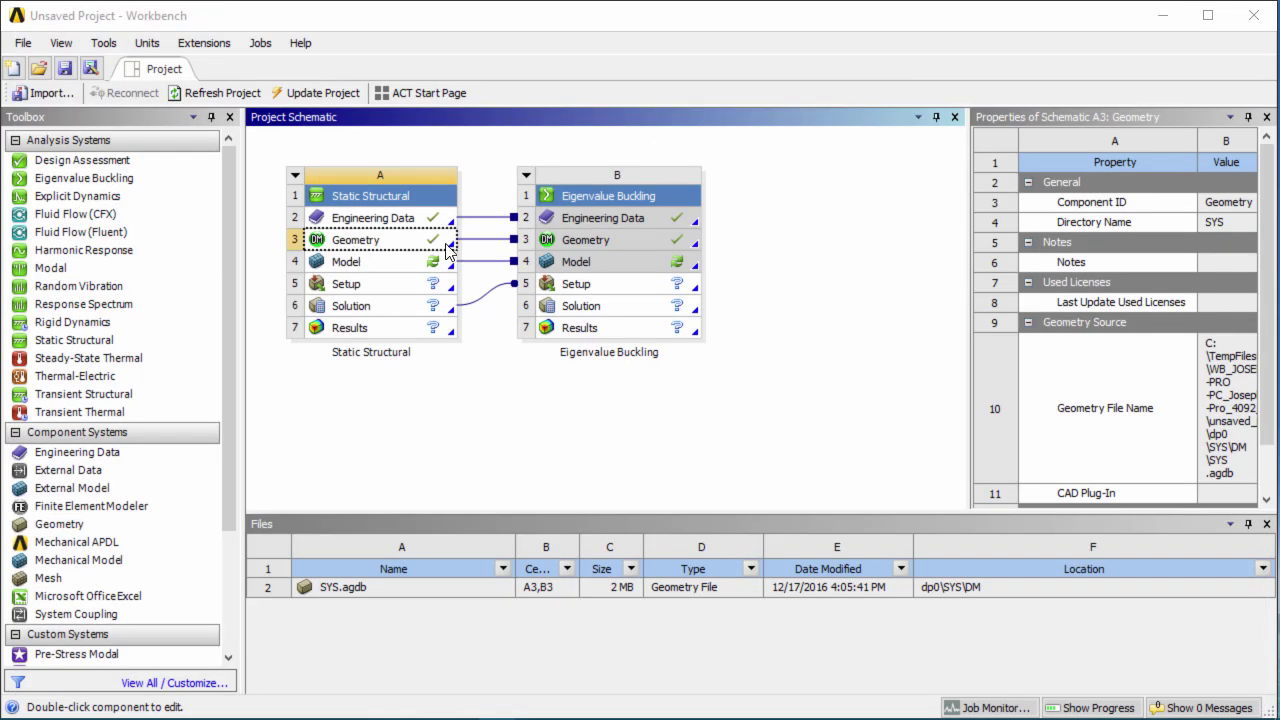
Launch Mechanical from the Static Structural Model cell (A4) to edit the shared beam model
{"action": "double_click", "coordinate": [390, 267]}
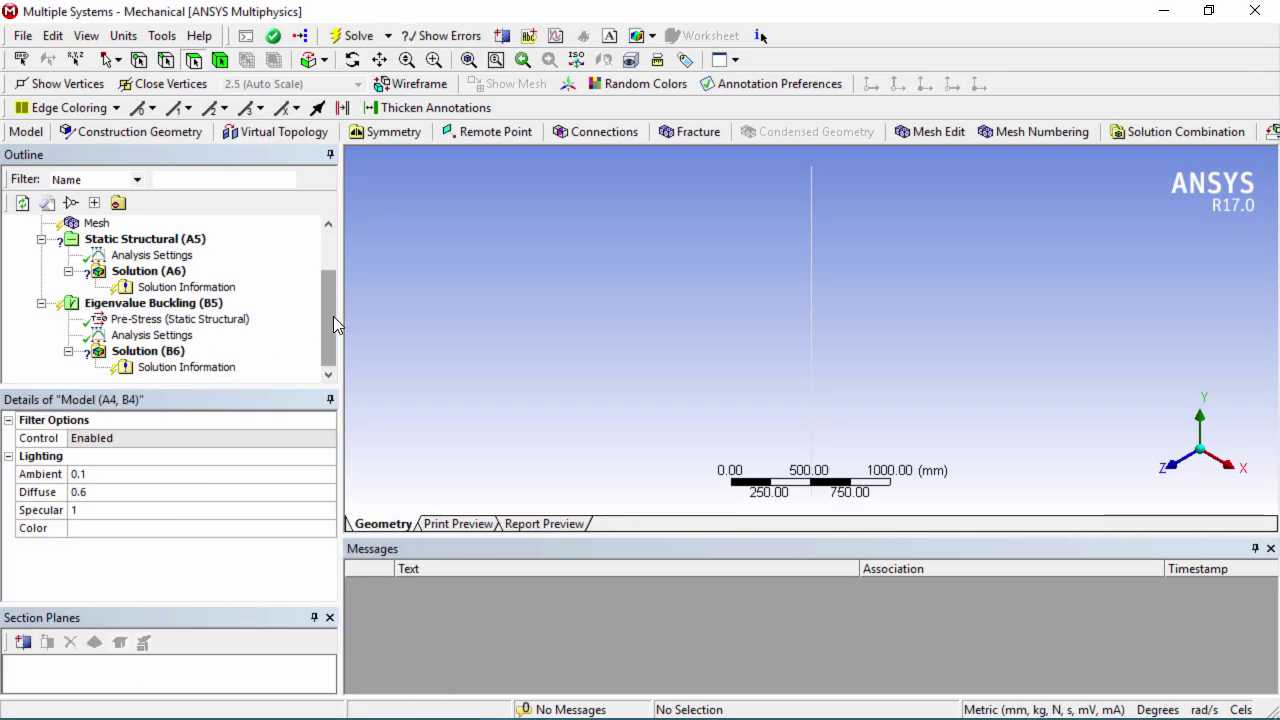
Assign Structural Steel to the line body and generate its mesh
{"action": "left_click_drag", "start_coordinate": [333, 316], "coordinate": [318, 265]}
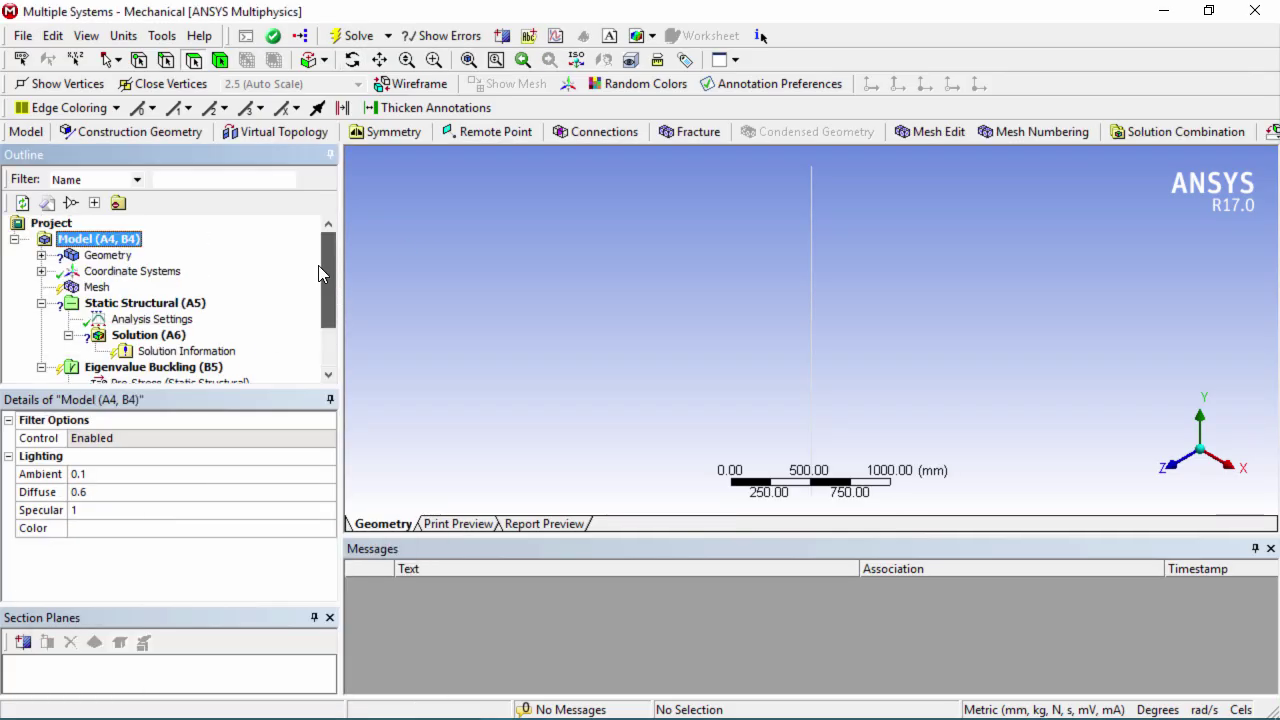
{"action": "left_click", "coordinate": [41, 257]}
{"action": "left_click", "coordinate": [140, 272]}
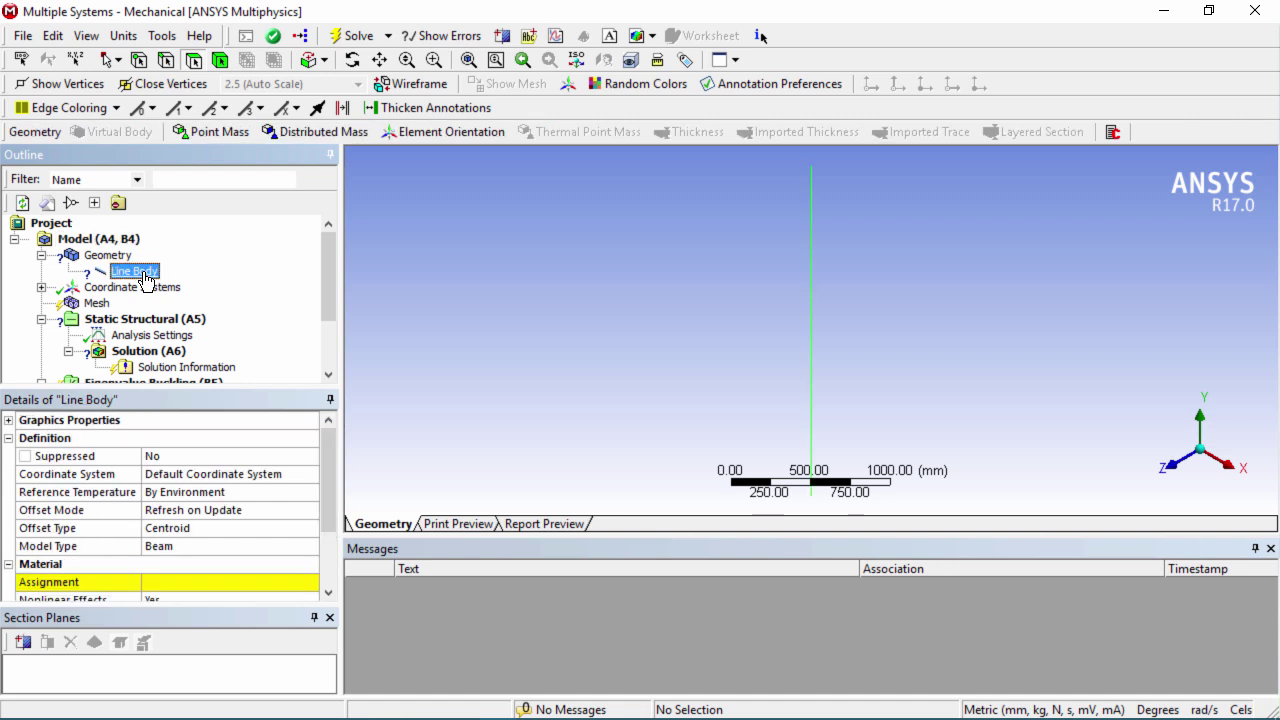
{"action": "left_click", "coordinate": [307, 582]}
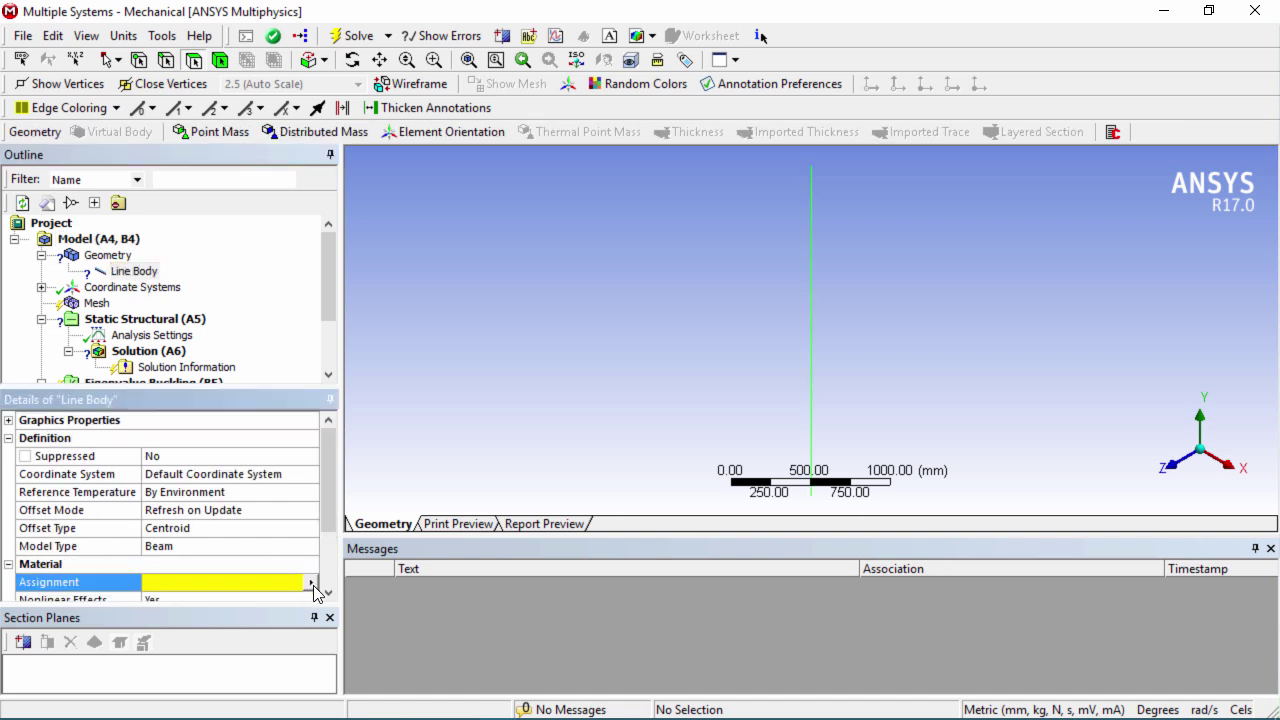
{"action": "left_click", "coordinate": [311, 583]}
{"action": "left_click", "coordinate": [362, 645]}
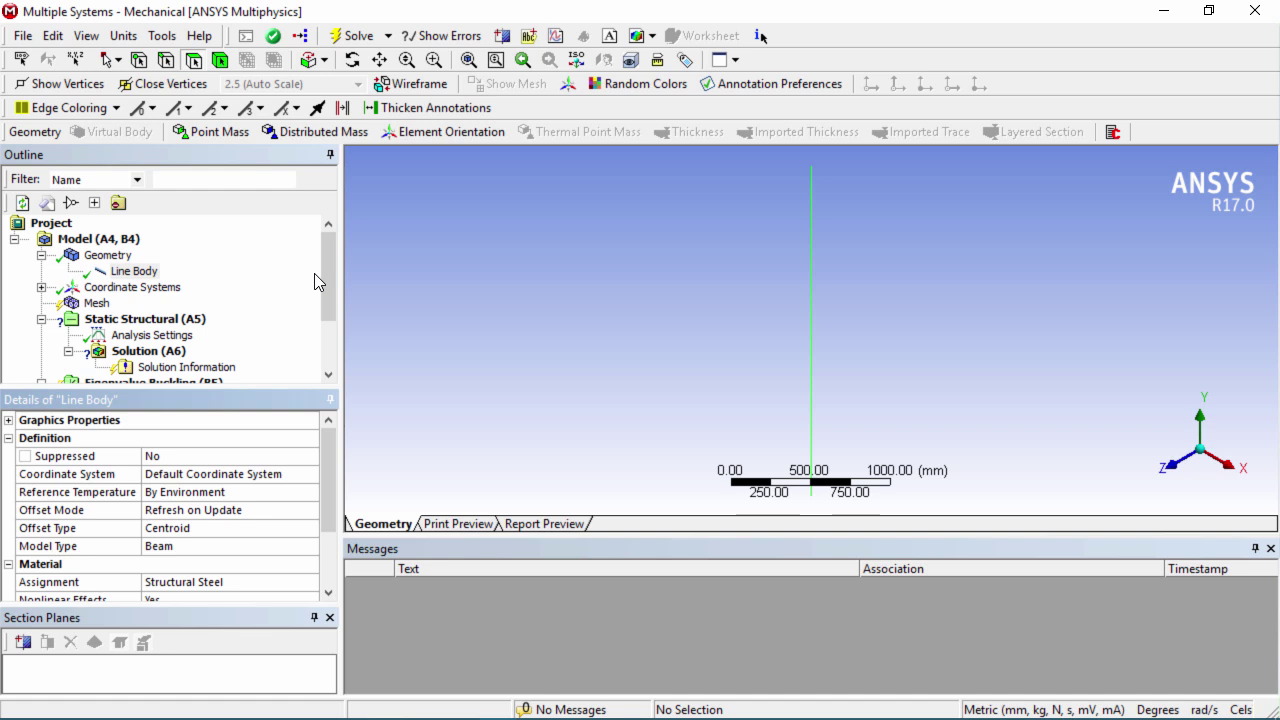
{"action": "scroll", "coordinate": [328, 275], "scroll_direction": "down", "scroll_amount": 1}
{"action": "right_click", "coordinate": [93, 288]}
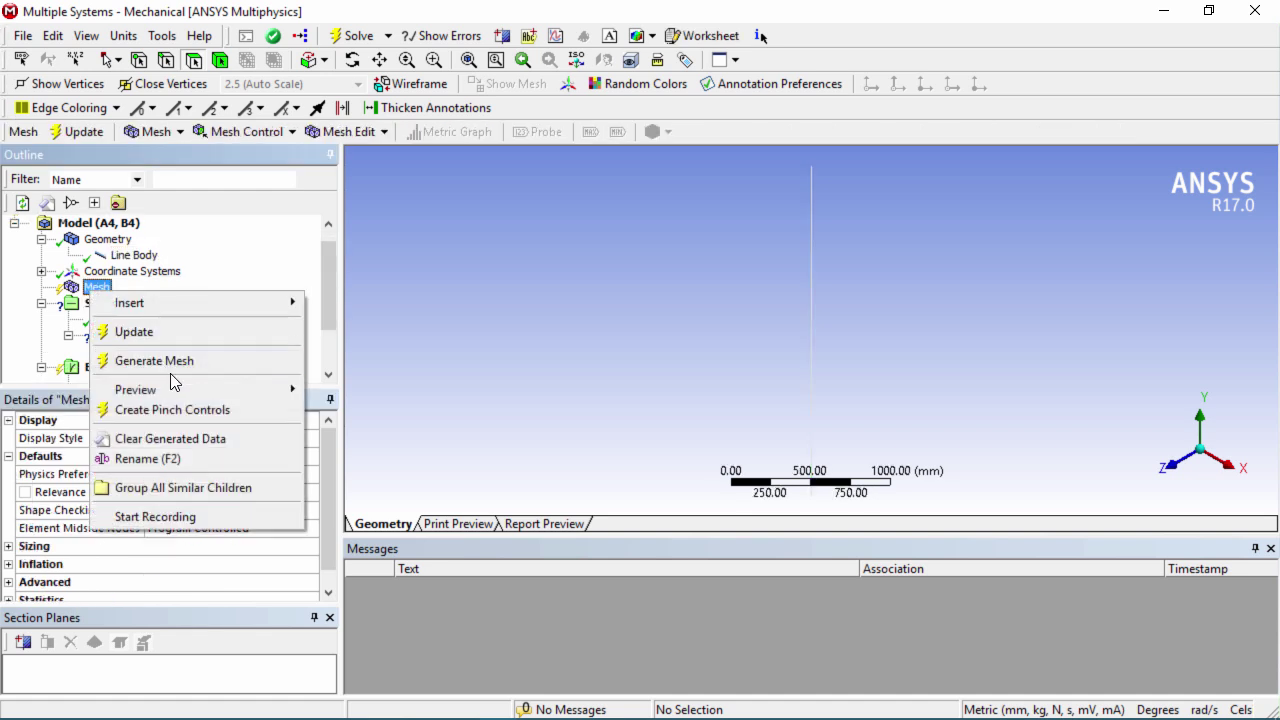
{"action": "left_click", "coordinate": [172, 364]}
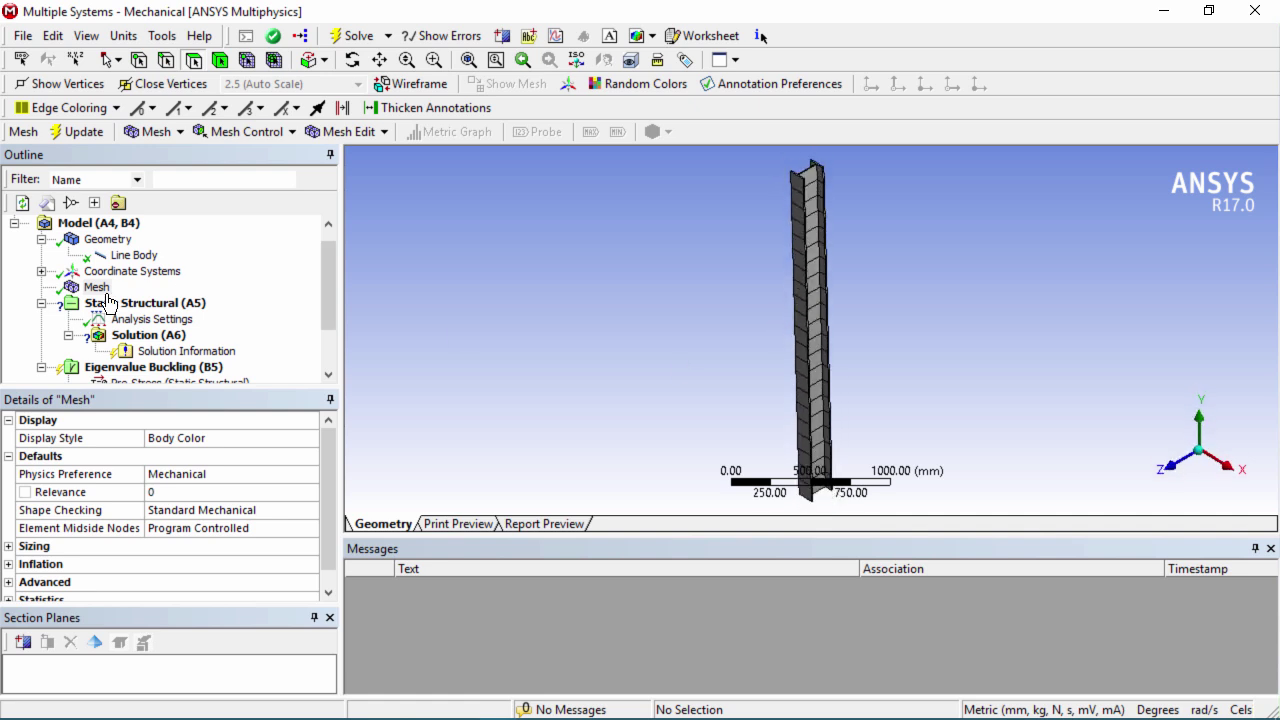
Set the mesh sizing Relevance Center to Fine and regenerate the beam mesh
{"action": "scroll", "coordinate": [137, 591], "scroll_direction": "down", "scroll_amount": 1}
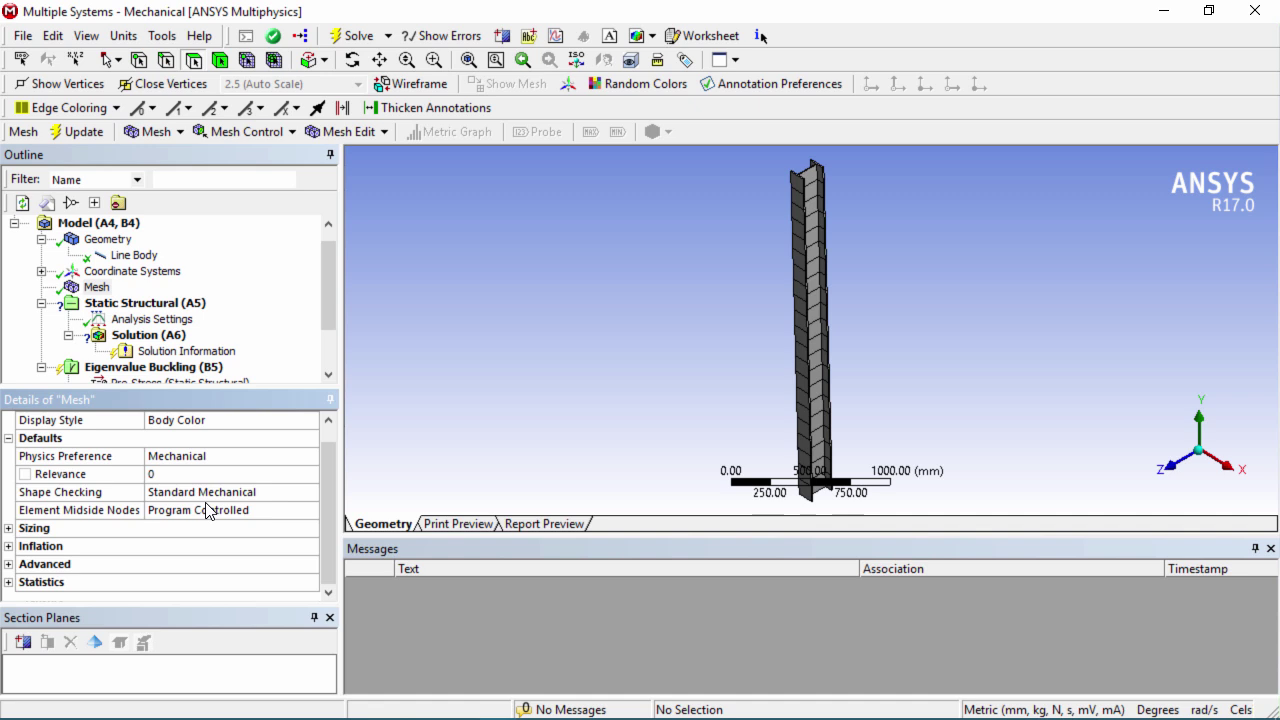
{"action": "left_click", "coordinate": [7, 530]}
{"action": "left_click", "coordinate": [8, 528]}
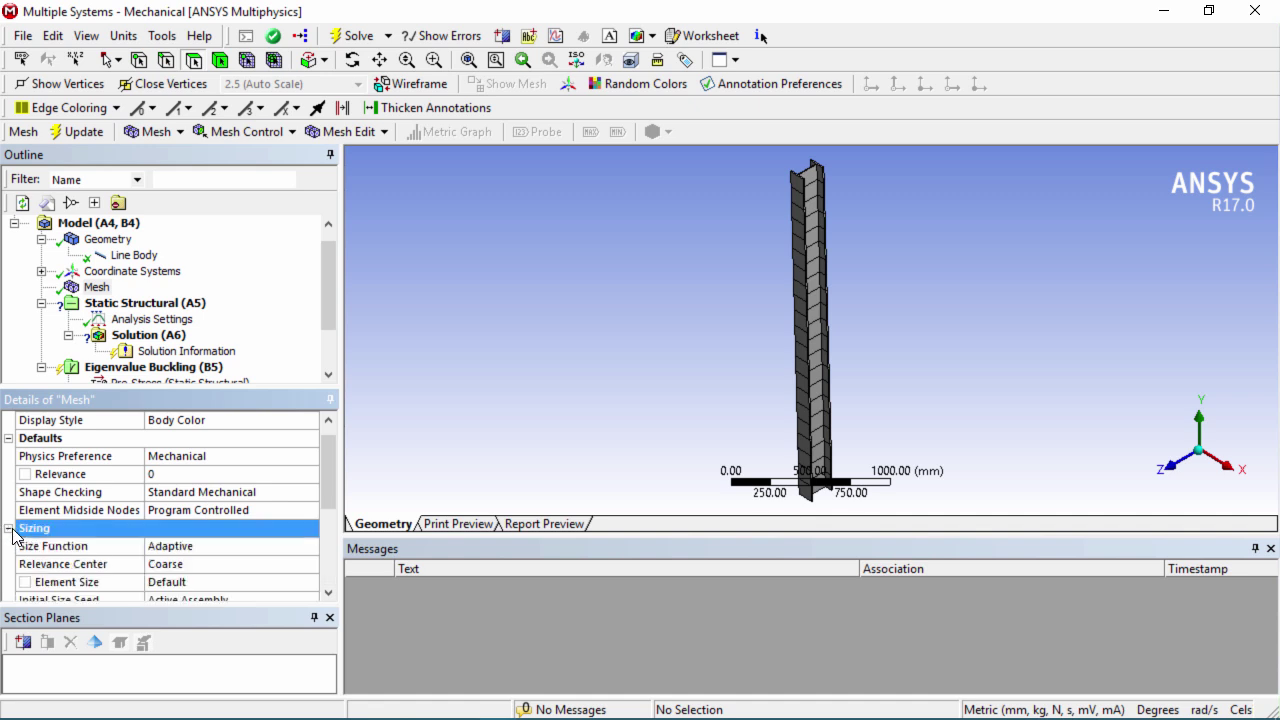
{"action": "scroll", "coordinate": [266, 514], "scroll_direction": "down", "scroll_amount": 3}
{"action": "left_click", "coordinate": [266, 514]}
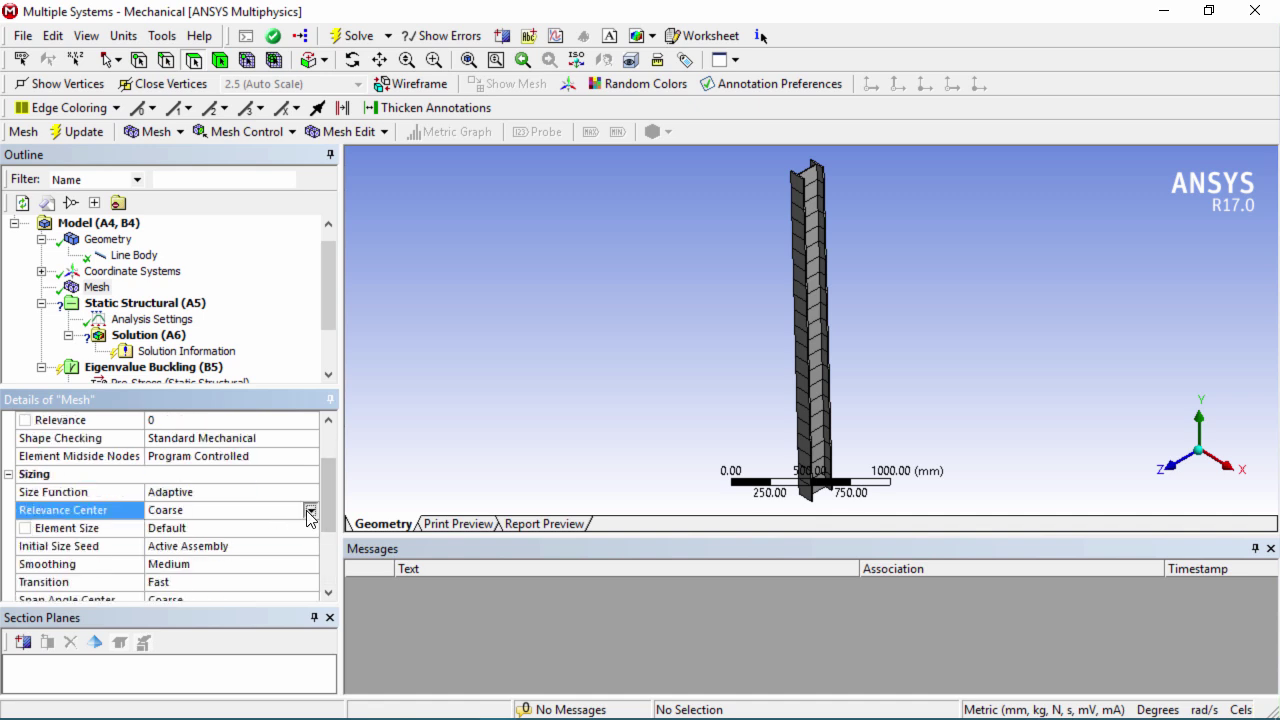
{"action": "left_click", "coordinate": [310, 512]}
{"action": "left_click", "coordinate": [265, 549]}
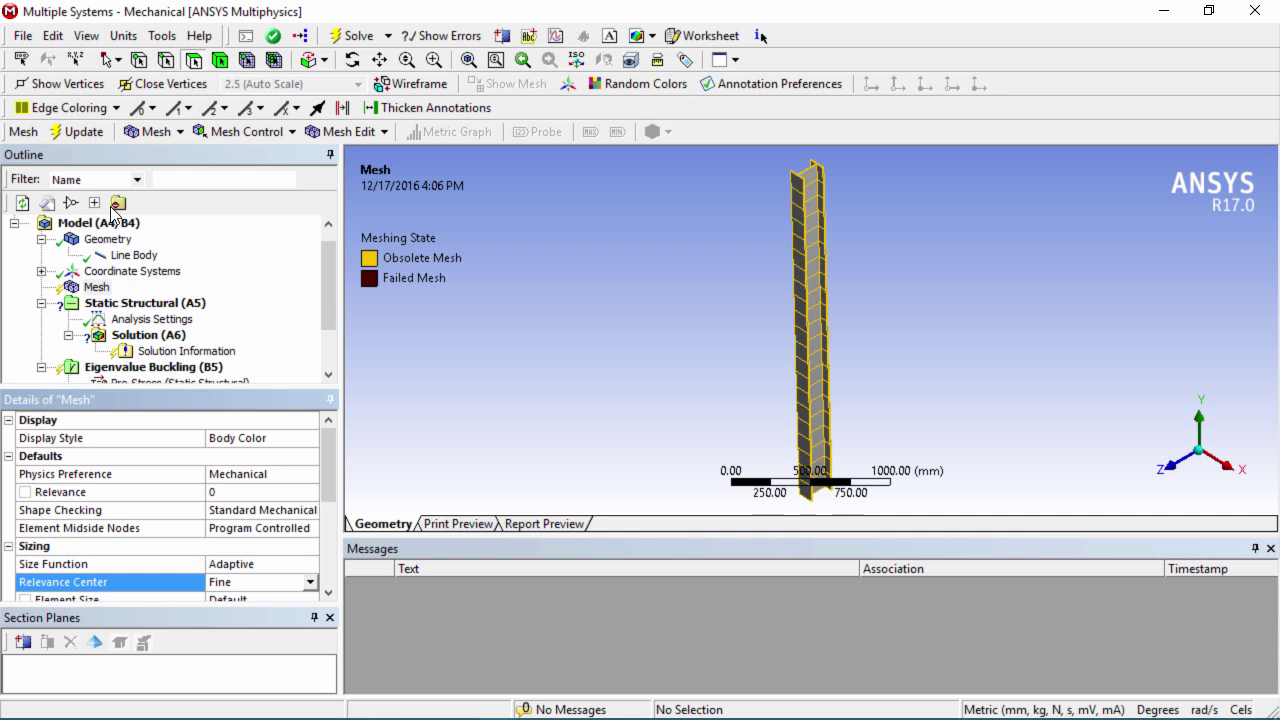
{"action": "left_click", "coordinate": [84, 132]}
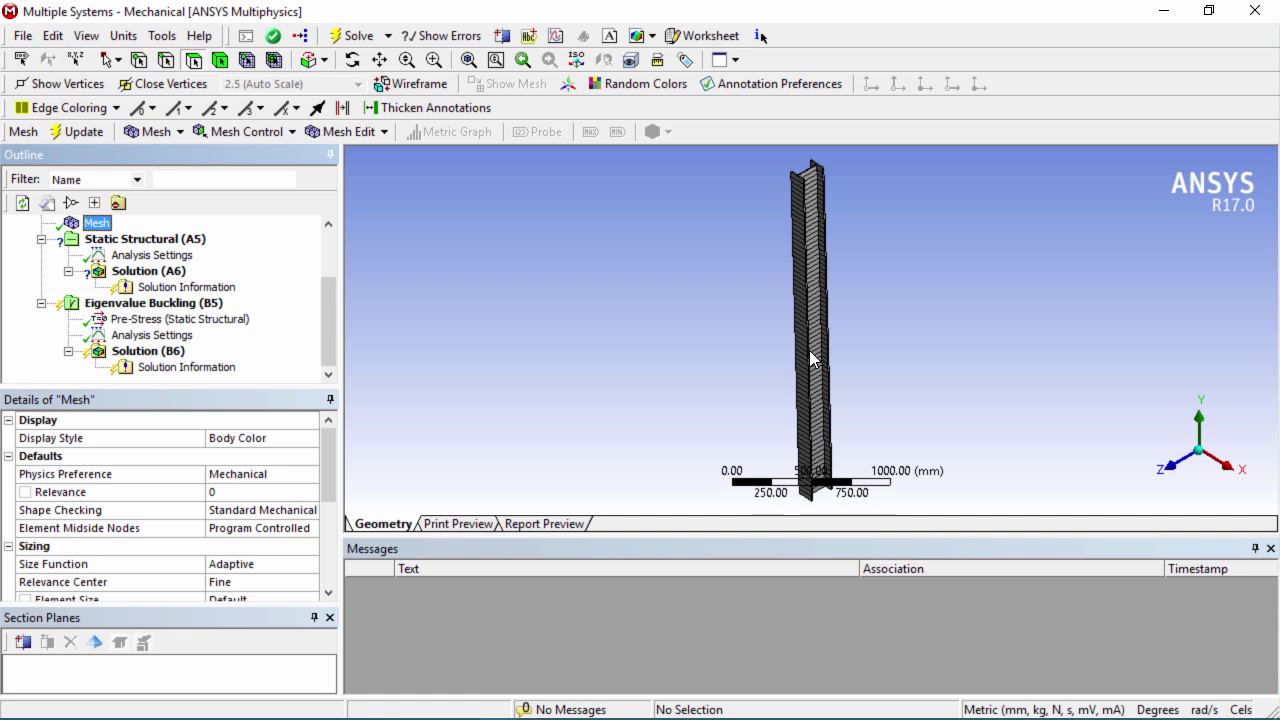
{"action": "middle_click_drag", "start_coordinate": [812, 360], "coordinate": [770, 322]}
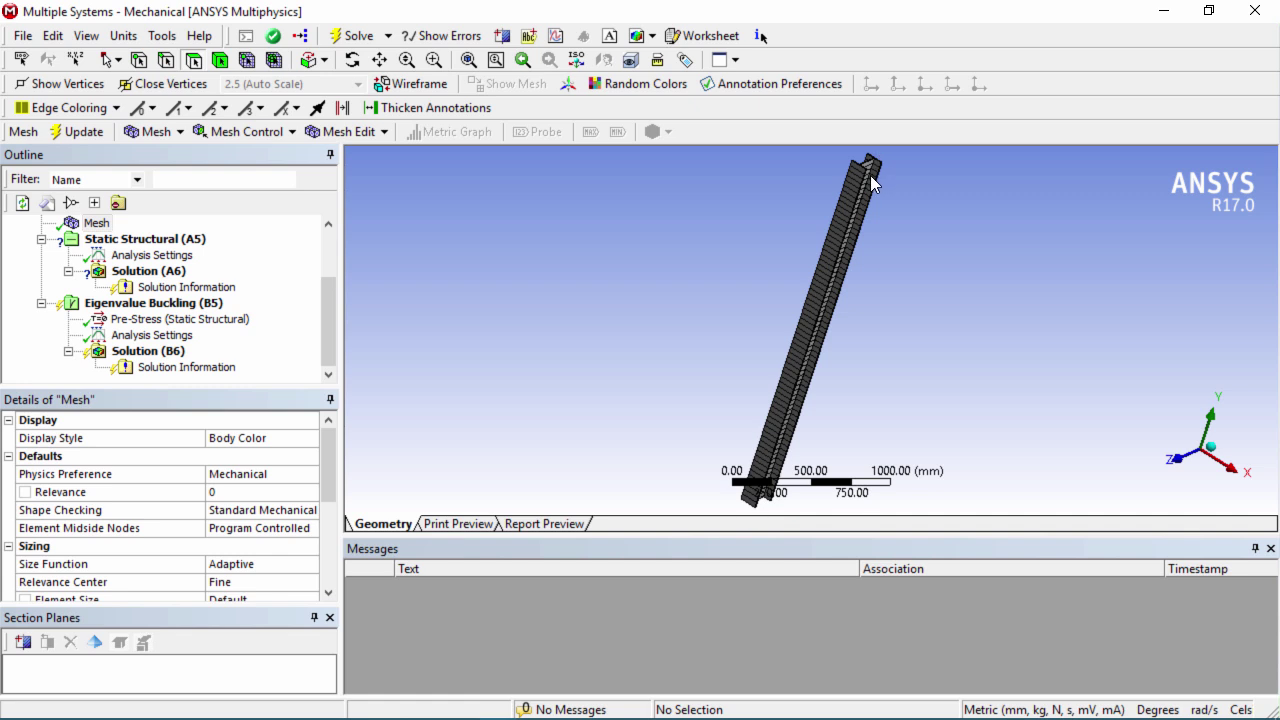
{"action": "middle_click_drag", "start_coordinate": [793, 369], "coordinate": [767, 302]}
Insert a Fixed Support under Static Structural scoped to the beam's origin-end vertex
{"action": "left_click", "coordinate": [150, 240]}
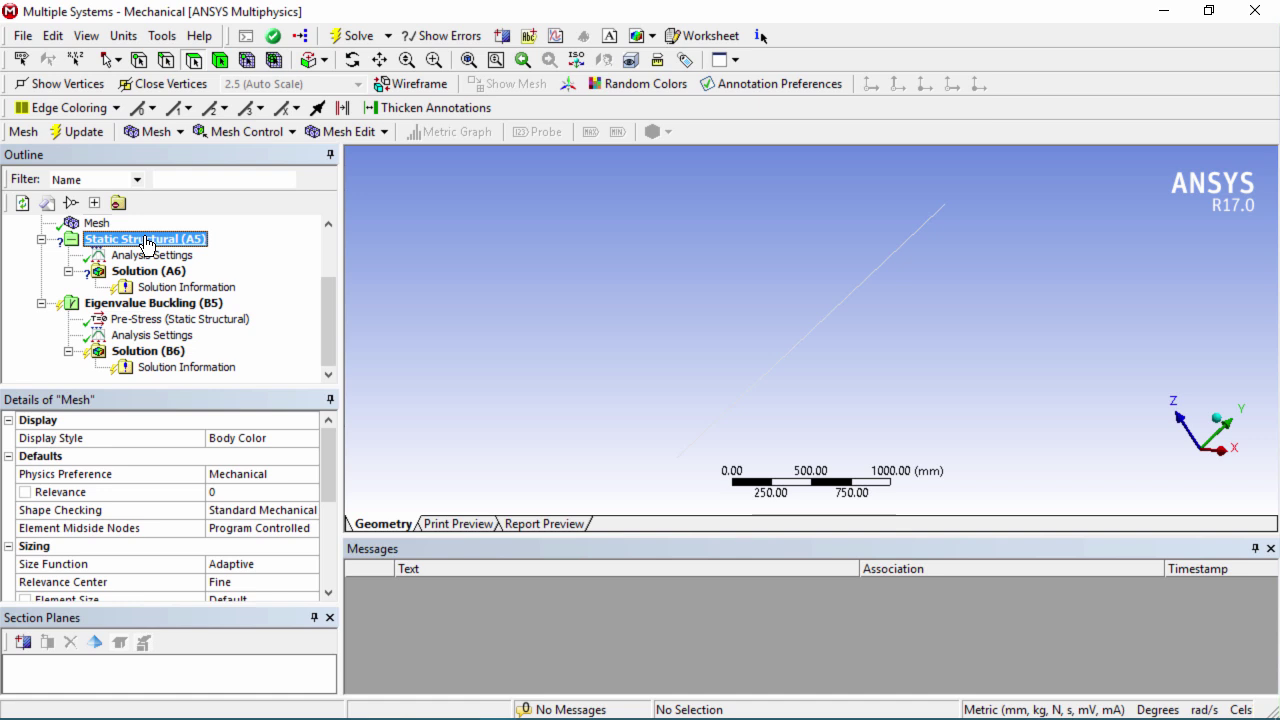
{"action": "right_click", "coordinate": [181, 249]}
{"action": "mouse_move", "coordinate": [221, 250]}
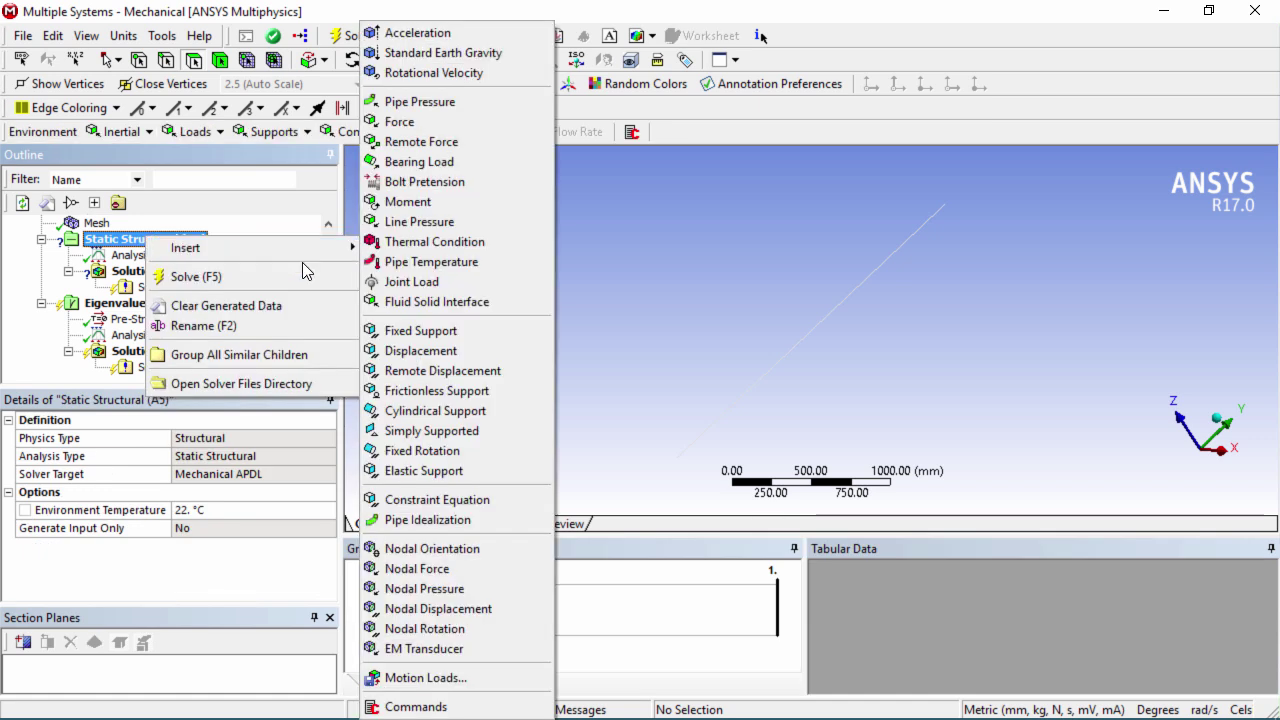
{"action": "left_click", "coordinate": [448, 332]}
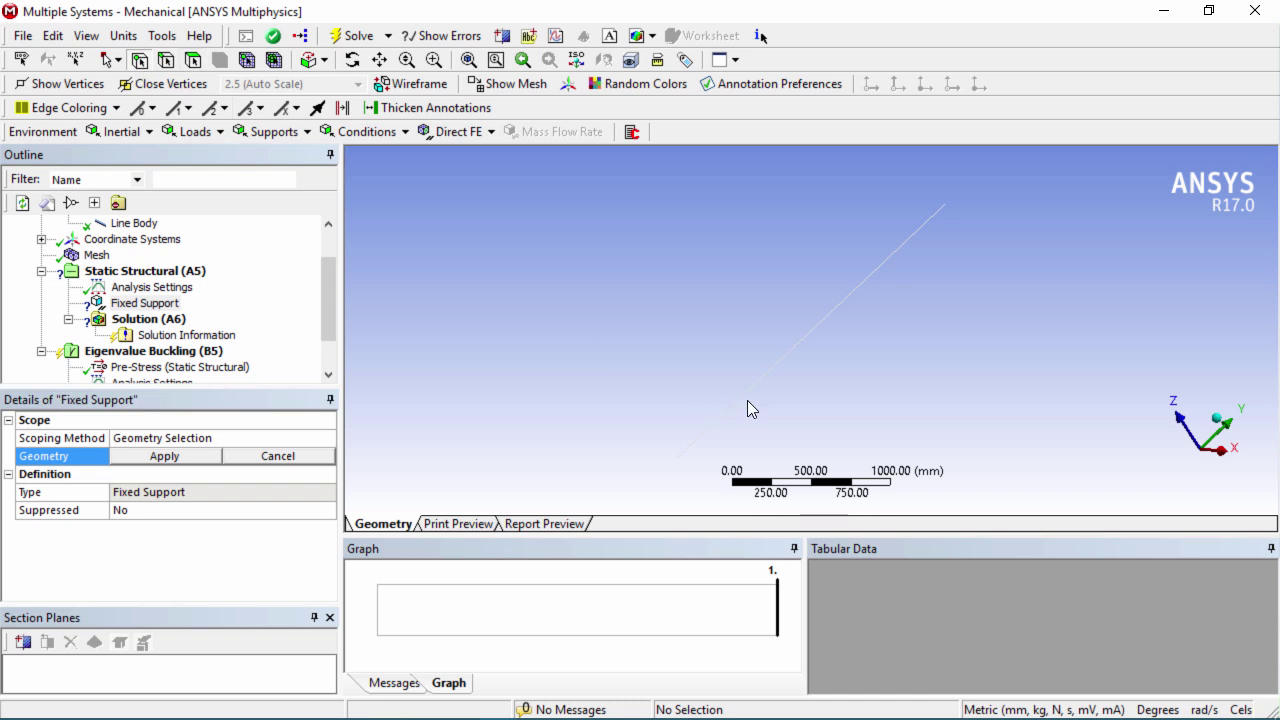
{"action": "middle_click_drag", "start_coordinate": [760, 388], "coordinate": [817, 309]}
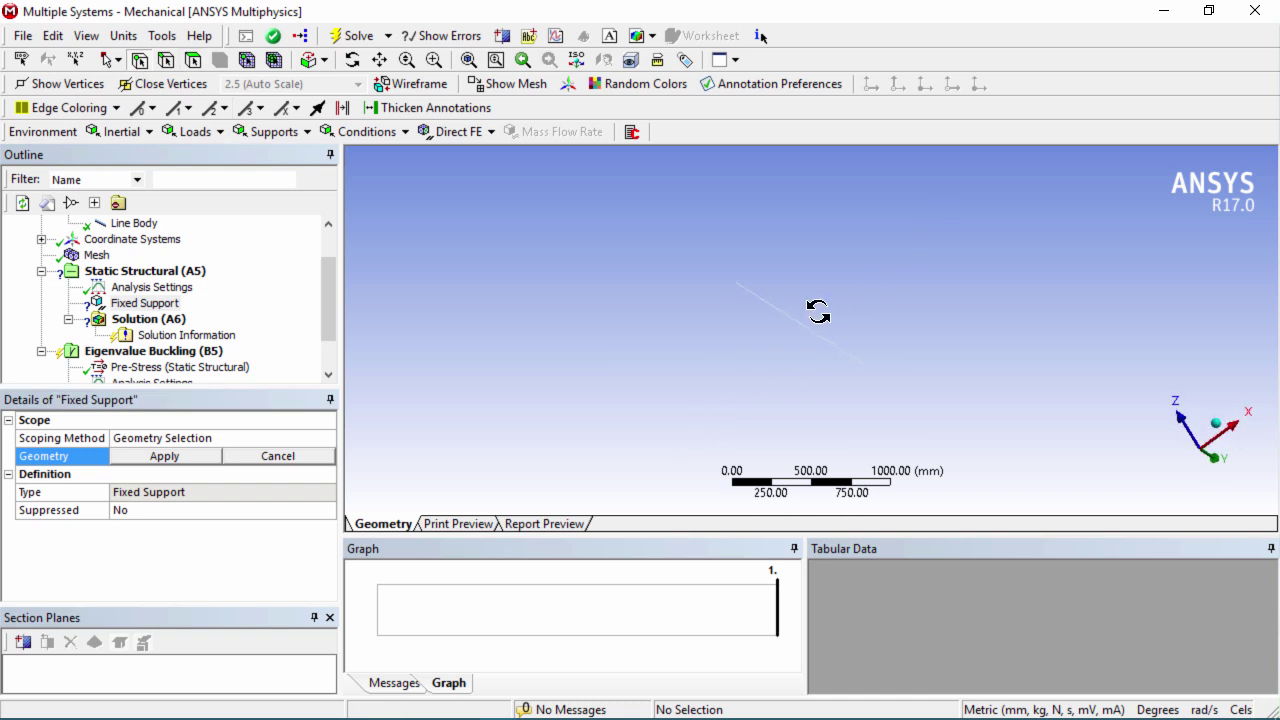
{"action": "left_click", "coordinate": [735, 287]}
{"action": "middle_click_drag", "start_coordinate": [746, 341], "coordinate": [700, 368]}
{"action": "left_click", "coordinate": [165, 456]}
{"action": "mouse_move", "coordinate": [820, 300]}
{"action": "middle_mouse_down"}
{"action": "mouse_move", "coordinate": [843, 294]}
{"action": "mouse_move", "coordinate": [834, 305]}
{"action": "middle_mouse_up"}
{"action": "right_click", "coordinate": [175, 273]}
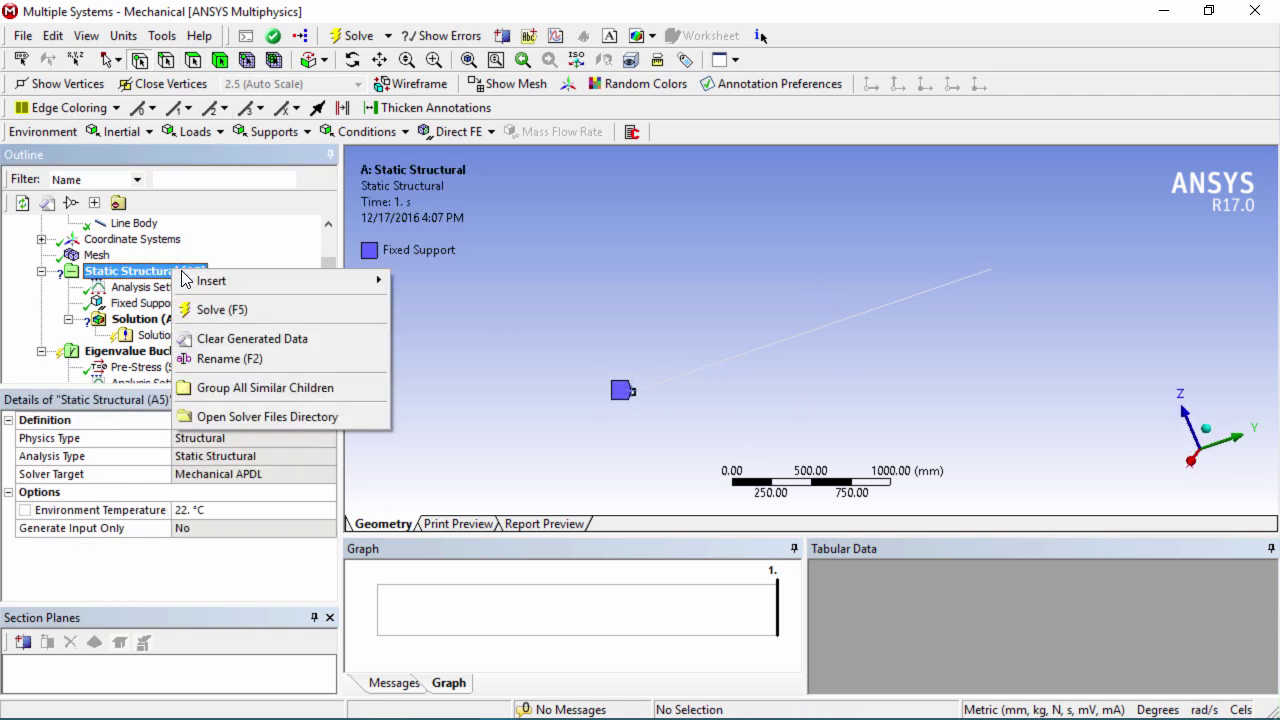
{"action": "mouse_move", "coordinate": [220, 288]}
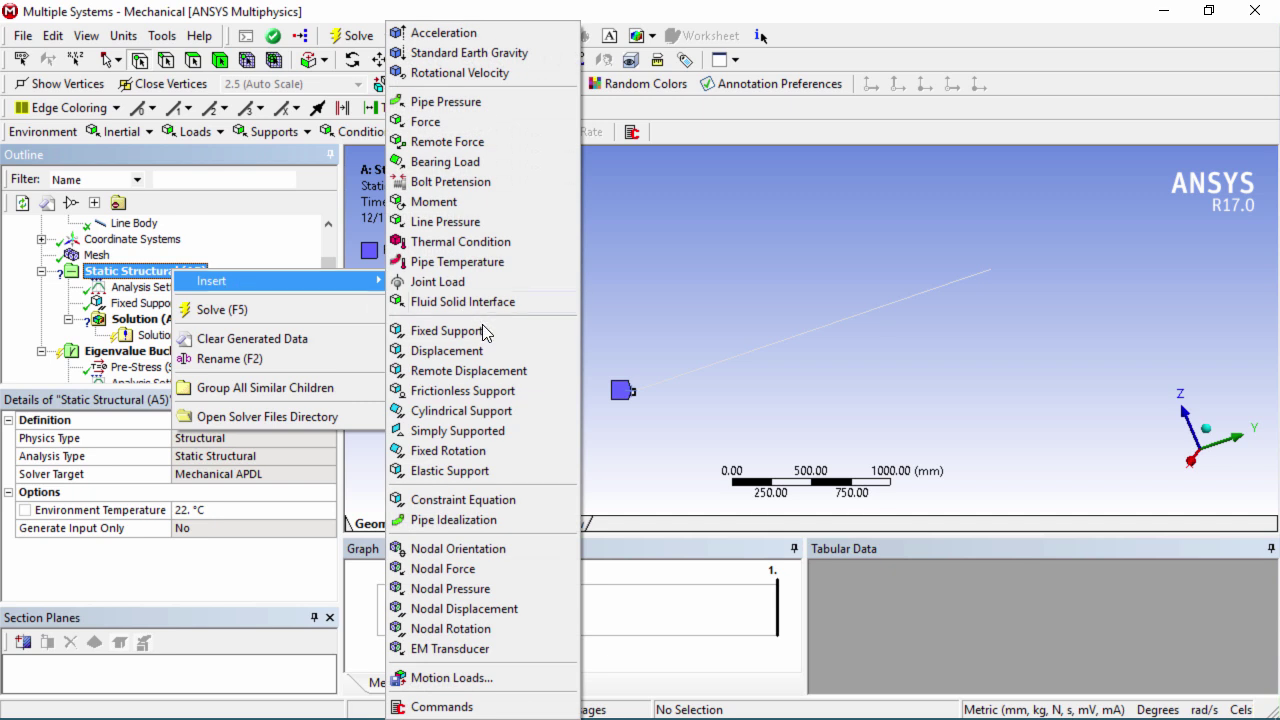
Apply a Force to the beam's far-end vertex, defined by Components
{"action": "left_click", "coordinate": [465, 123]}
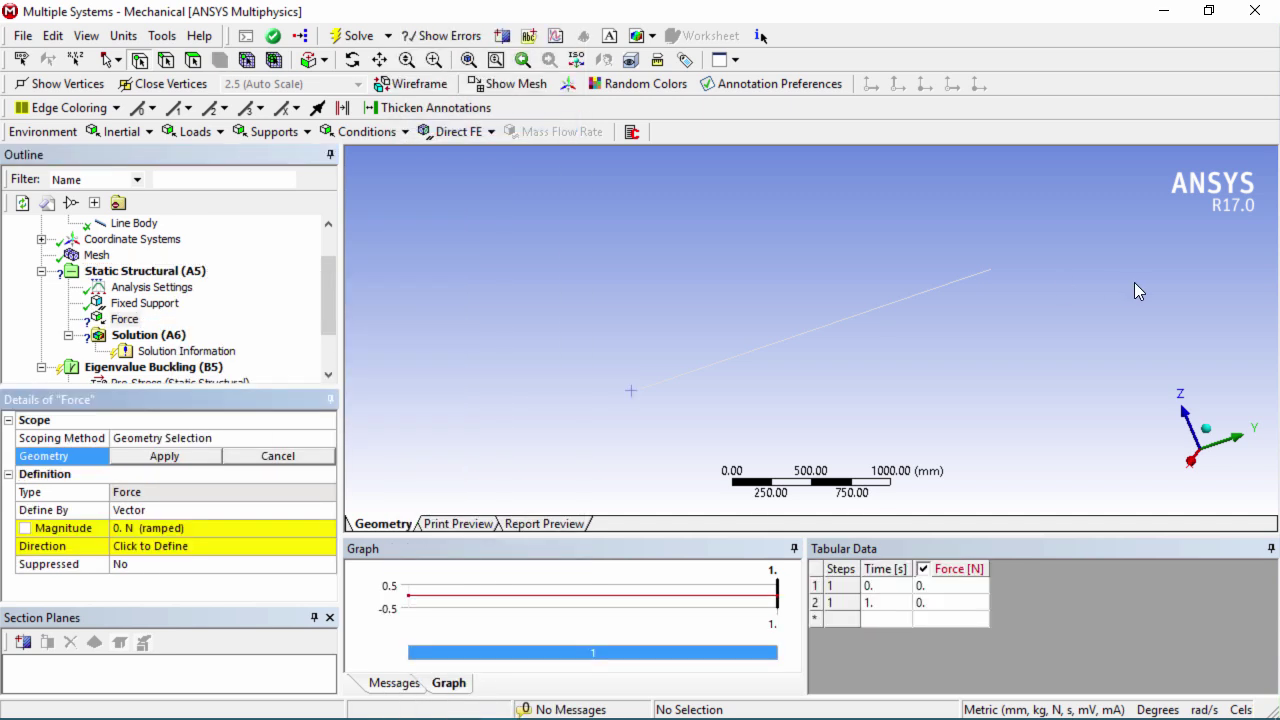
{"action": "left_click", "coordinate": [991, 269]}
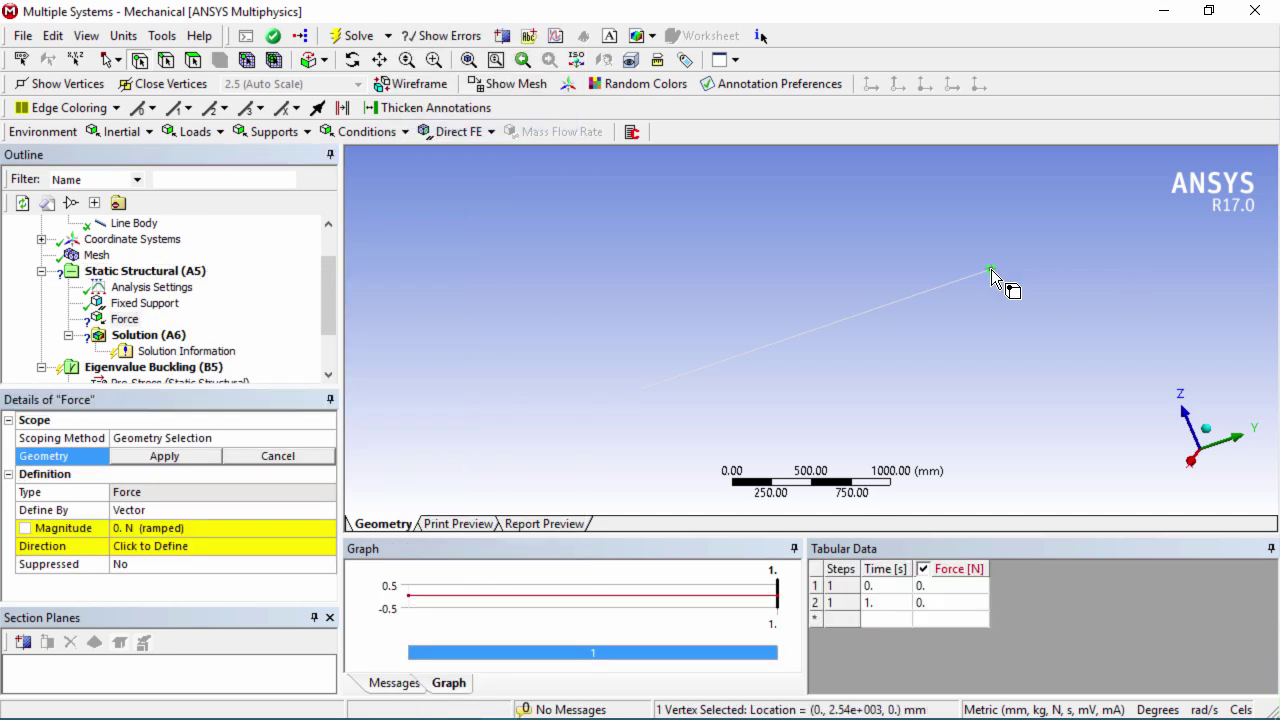
{"action": "left_click", "coordinate": [164, 456]}
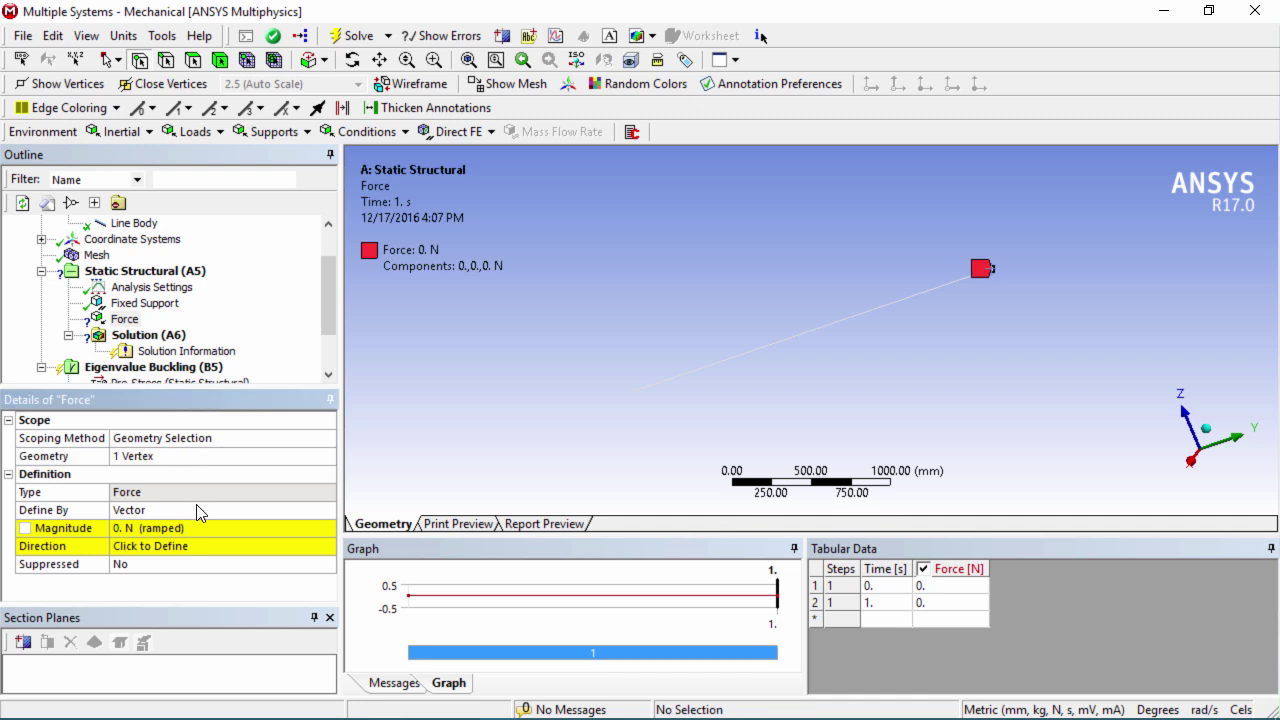
{"action": "left_click", "coordinate": [309, 513]}
{"action": "left_click", "coordinate": [309, 513]}
{"action": "left_click", "coordinate": [309, 546]}
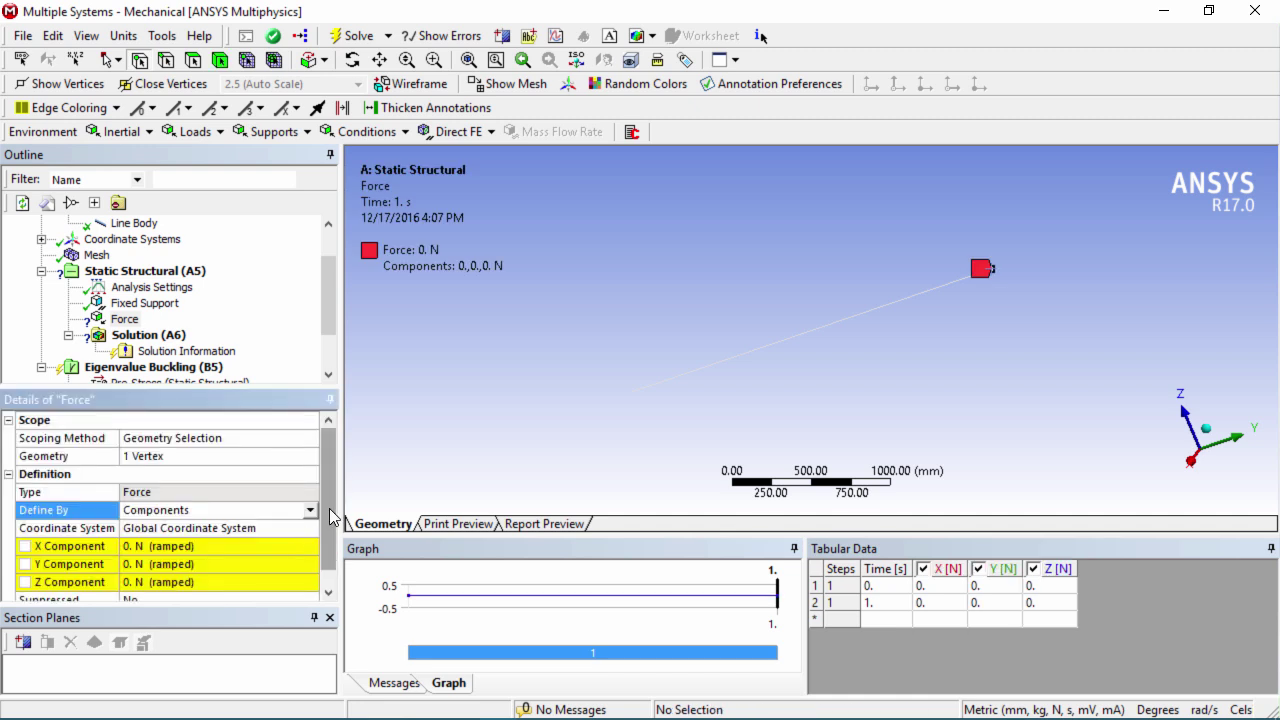
Switch units to U.S. Customary (ft, lbm, lbf) and set the force Y component to -1 lbf
{"action": "scroll", "coordinate": [330, 516], "scroll_direction": "down", "scroll_amount": 1}
{"action": "left_click_drag", "start_coordinate": [1029, 428], "coordinate": [1084, 441]}
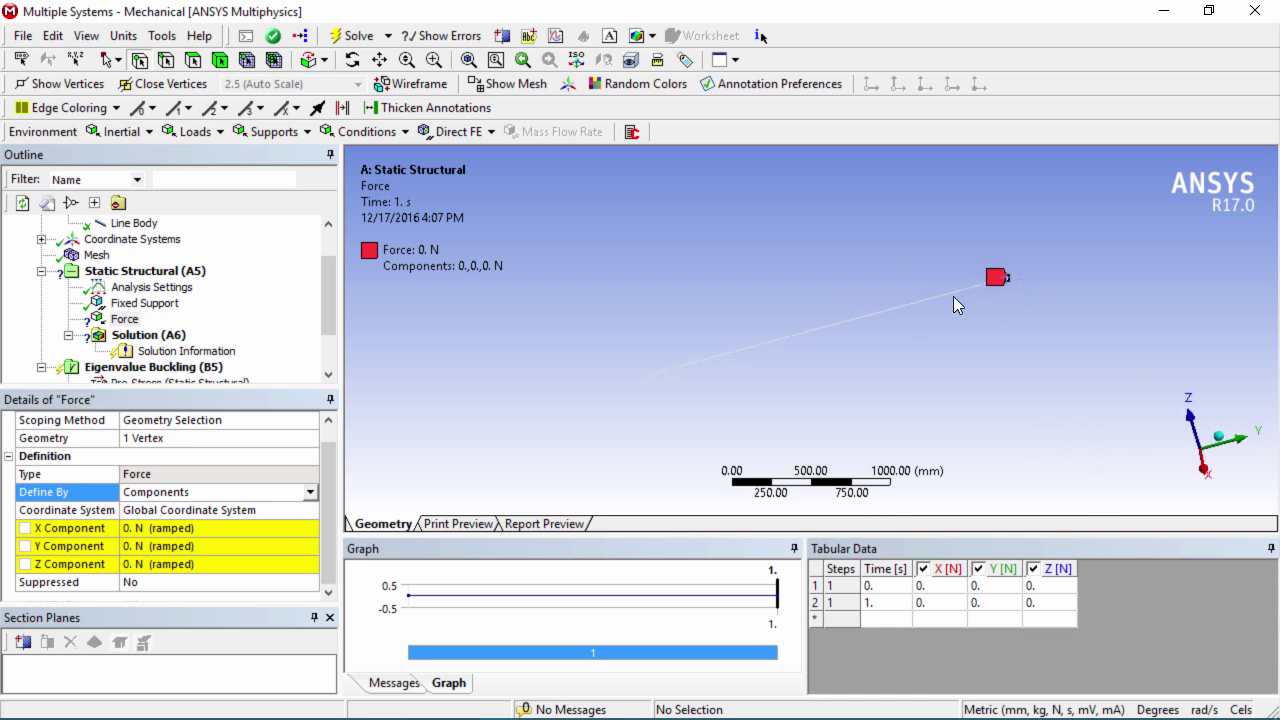
{"action": "left_click", "coordinate": [172, 553]}
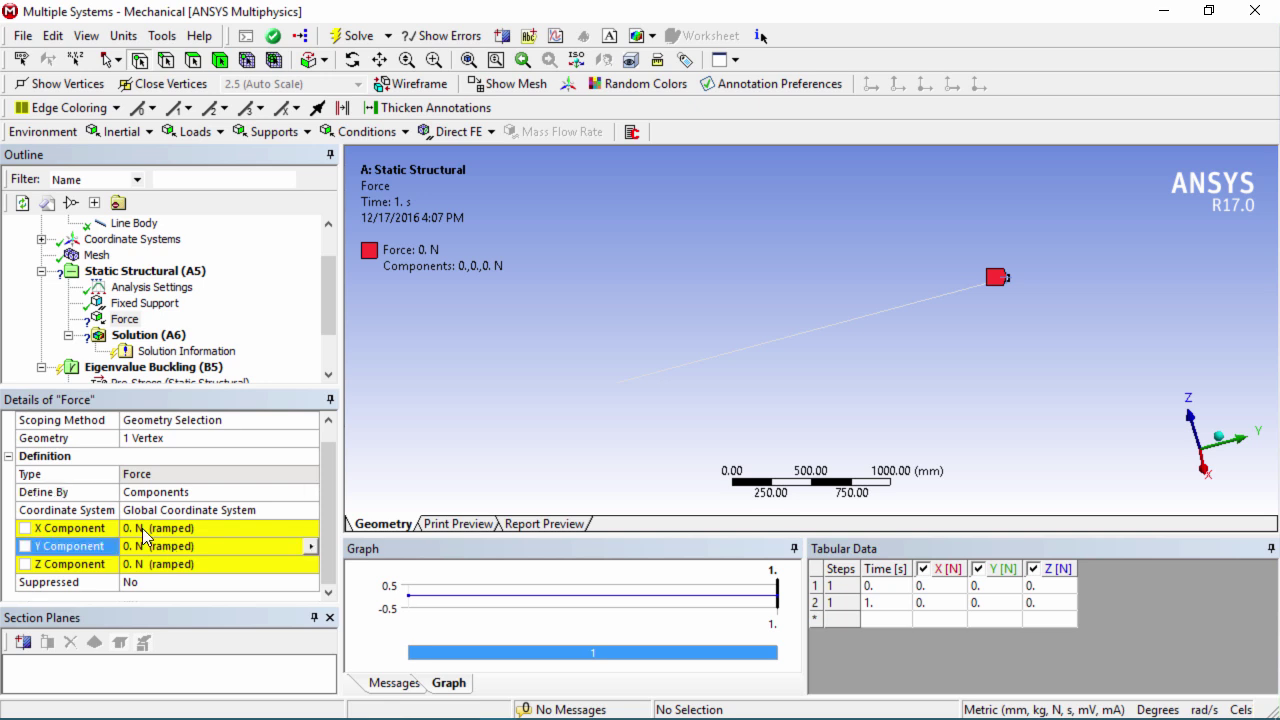
{"action": "left_click", "coordinate": [124, 36]}
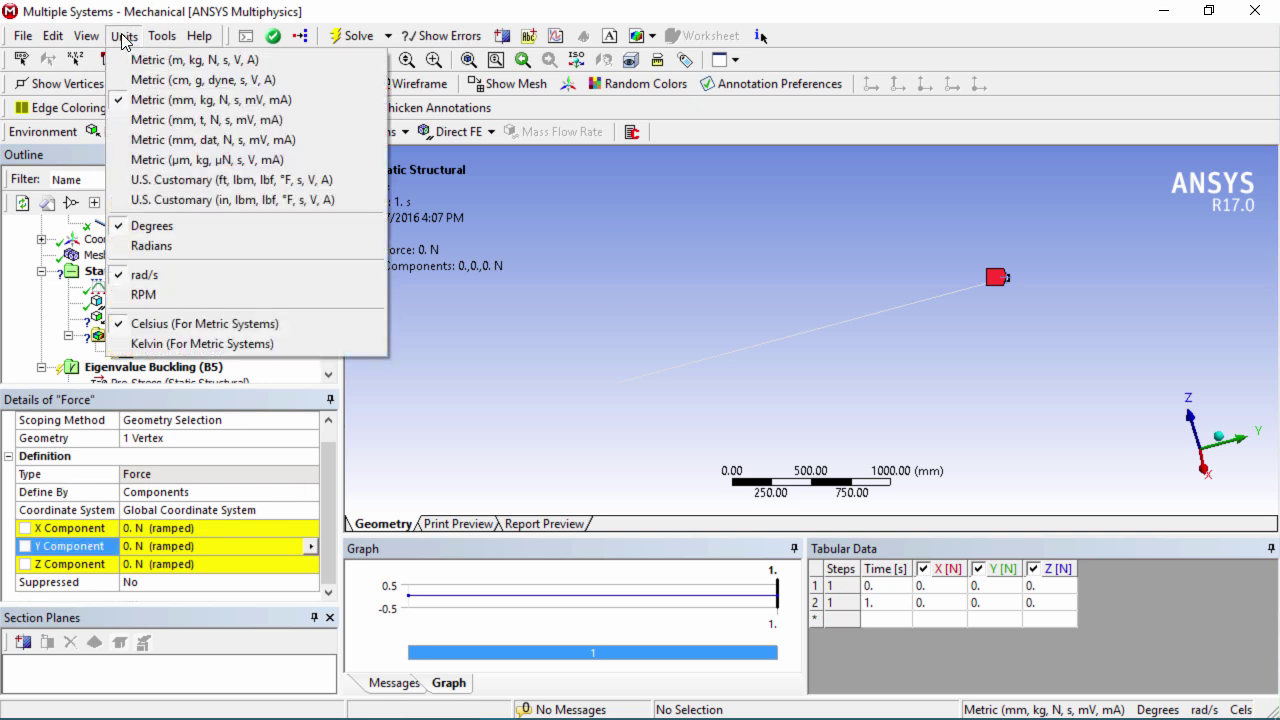
{"action": "left_click", "coordinate": [241, 182]}
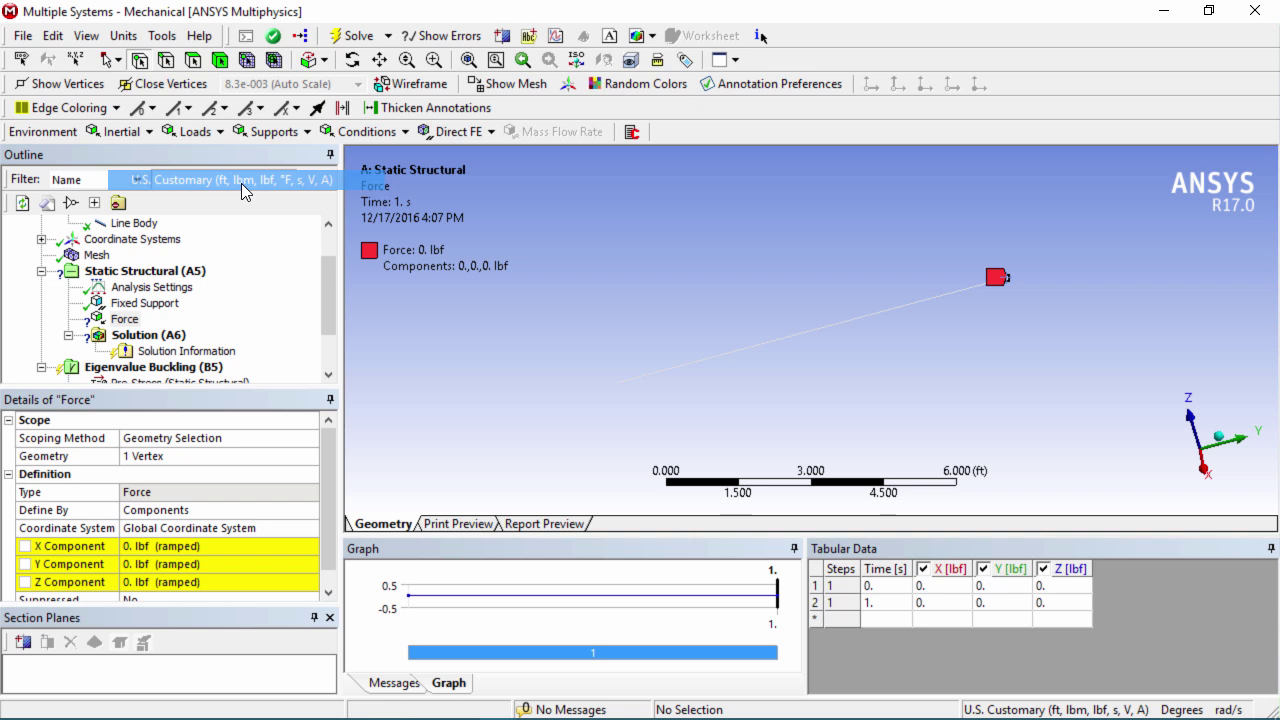
{"action": "left_click", "coordinate": [166, 566]}
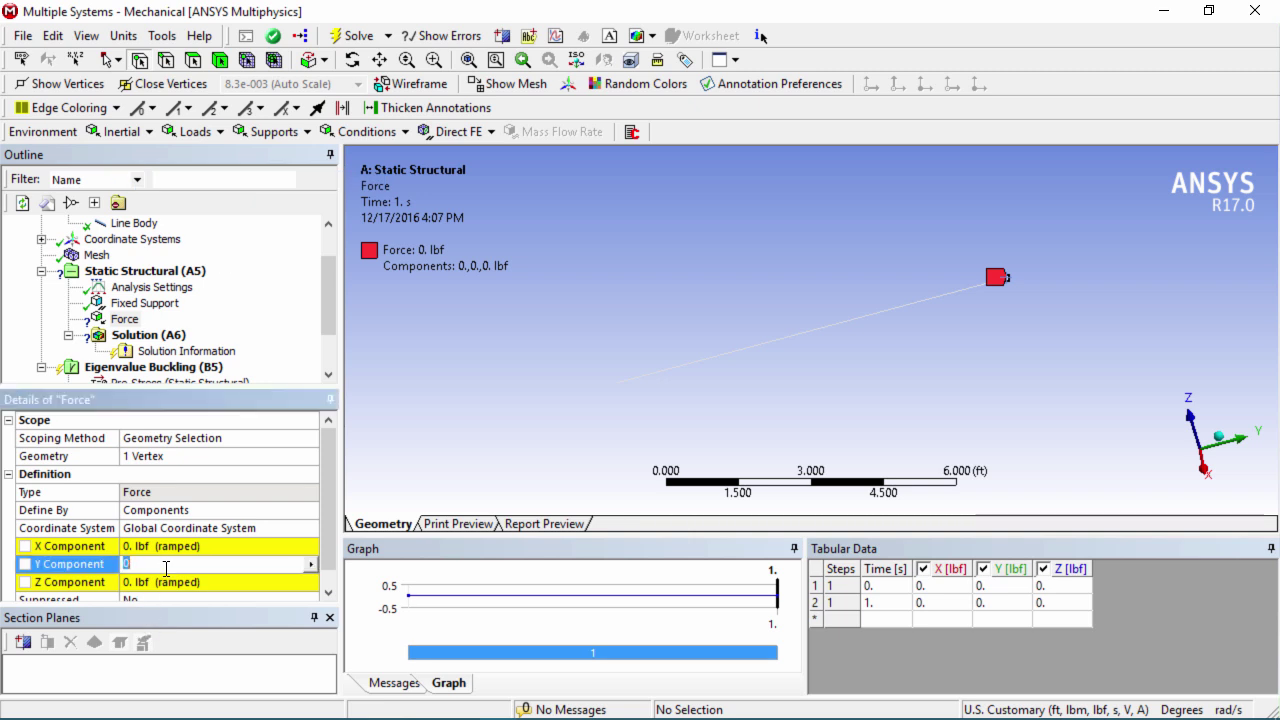
{"action": "type", "text": "-1"}
{"action": "key", "text": "Return"}
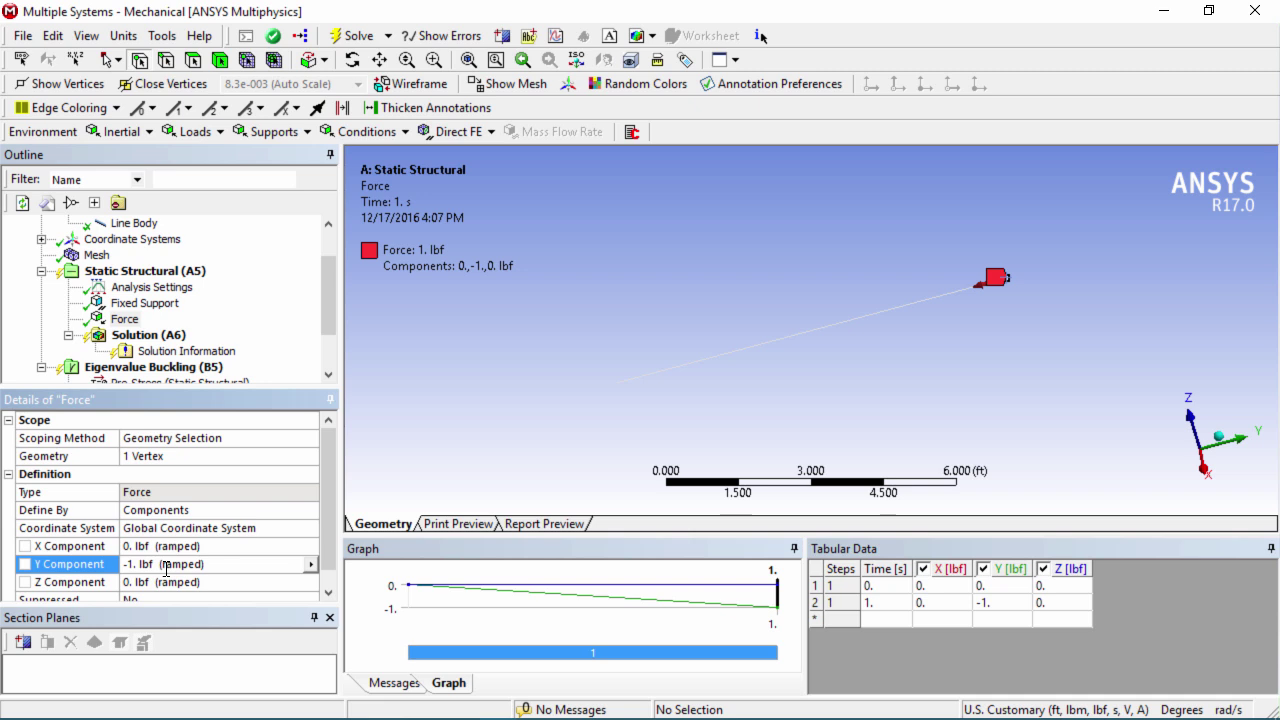
{"action": "scroll", "coordinate": [330, 300], "scroll_direction": "down", "scroll_amount": 2}
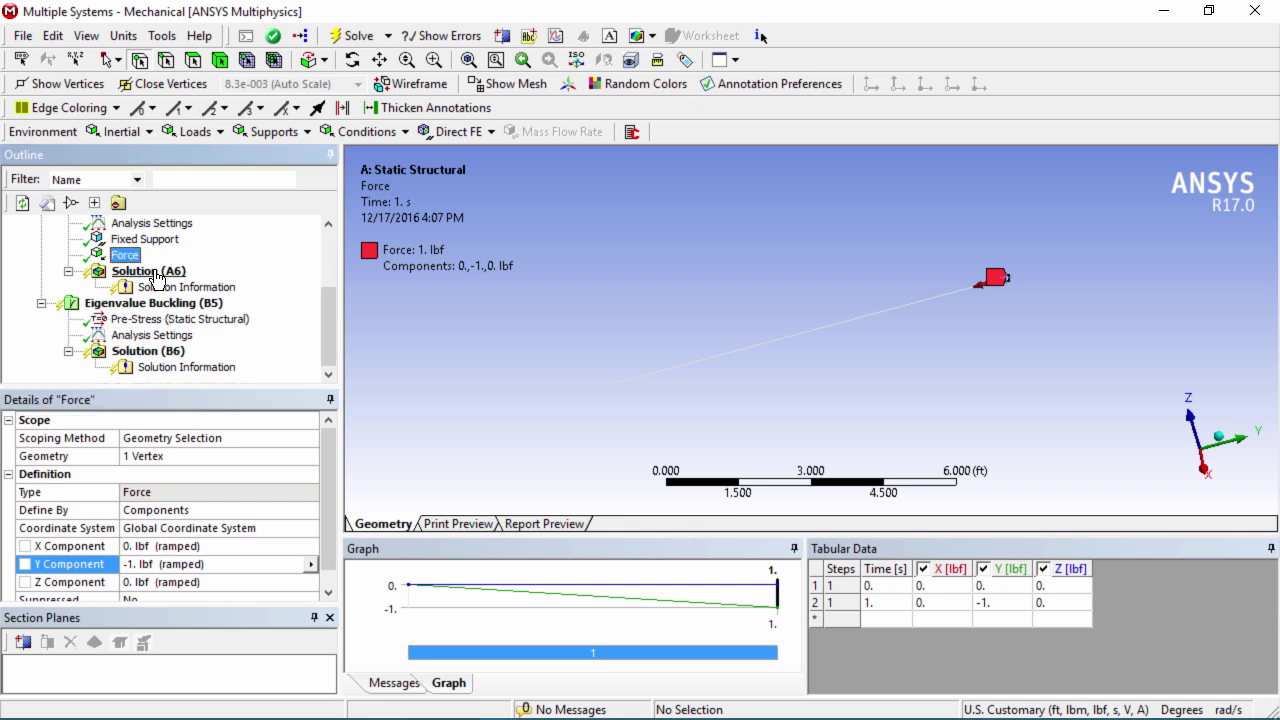
Insert a Total Deformation result under Solution (A6) and another under Solution (B6)
{"action": "right_click", "coordinate": [157, 277]}
{"action": "mouse_move", "coordinate": [243, 283]}
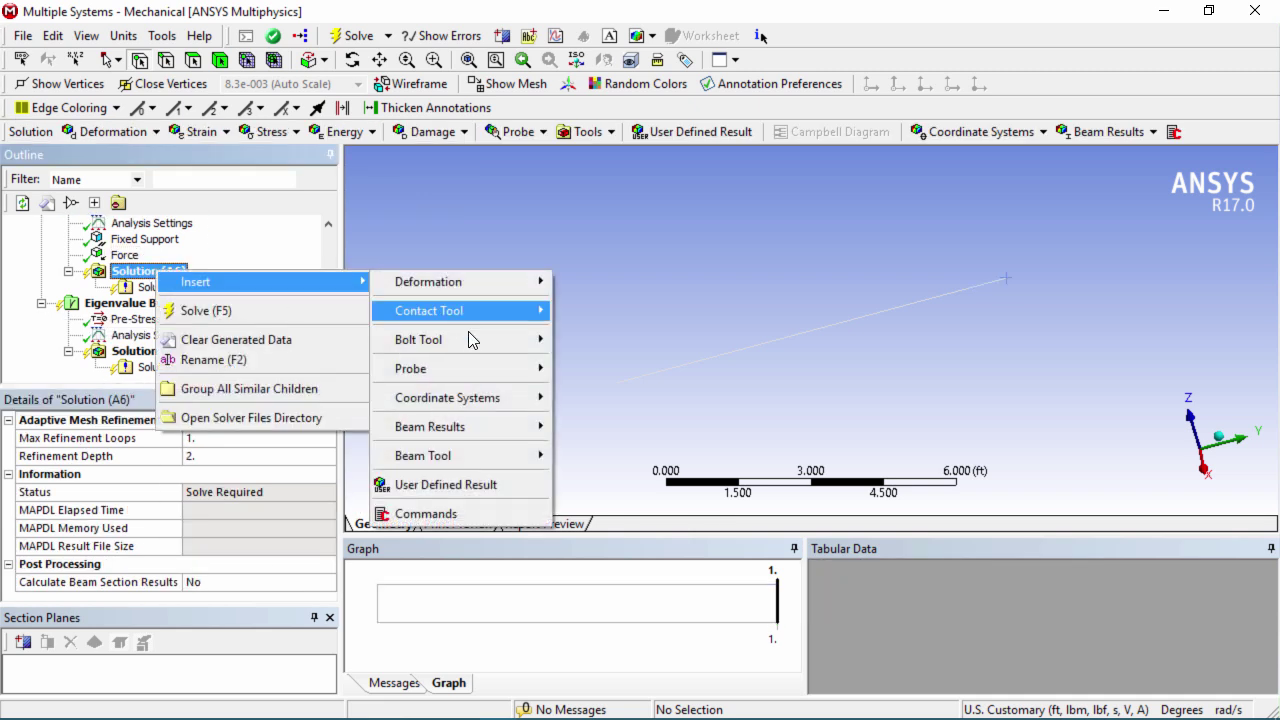
{"action": "mouse_move", "coordinate": [492, 284]}
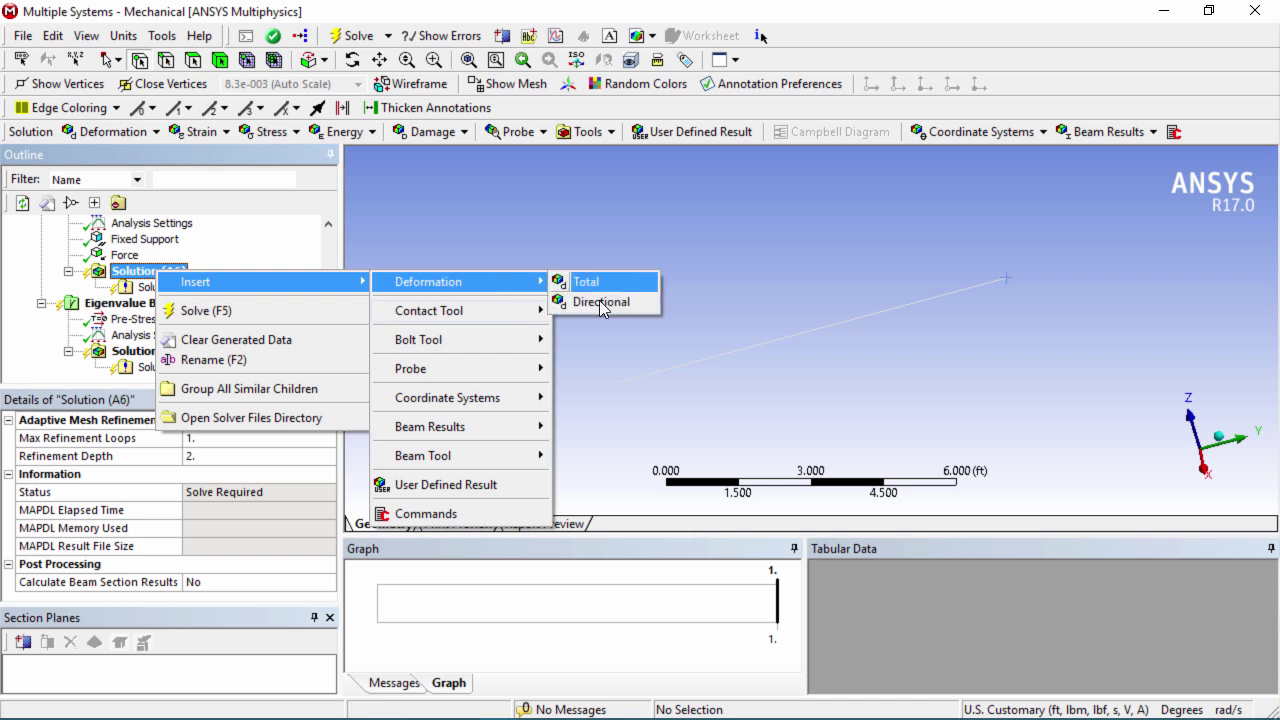
{"action": "left_click", "coordinate": [598, 284]}
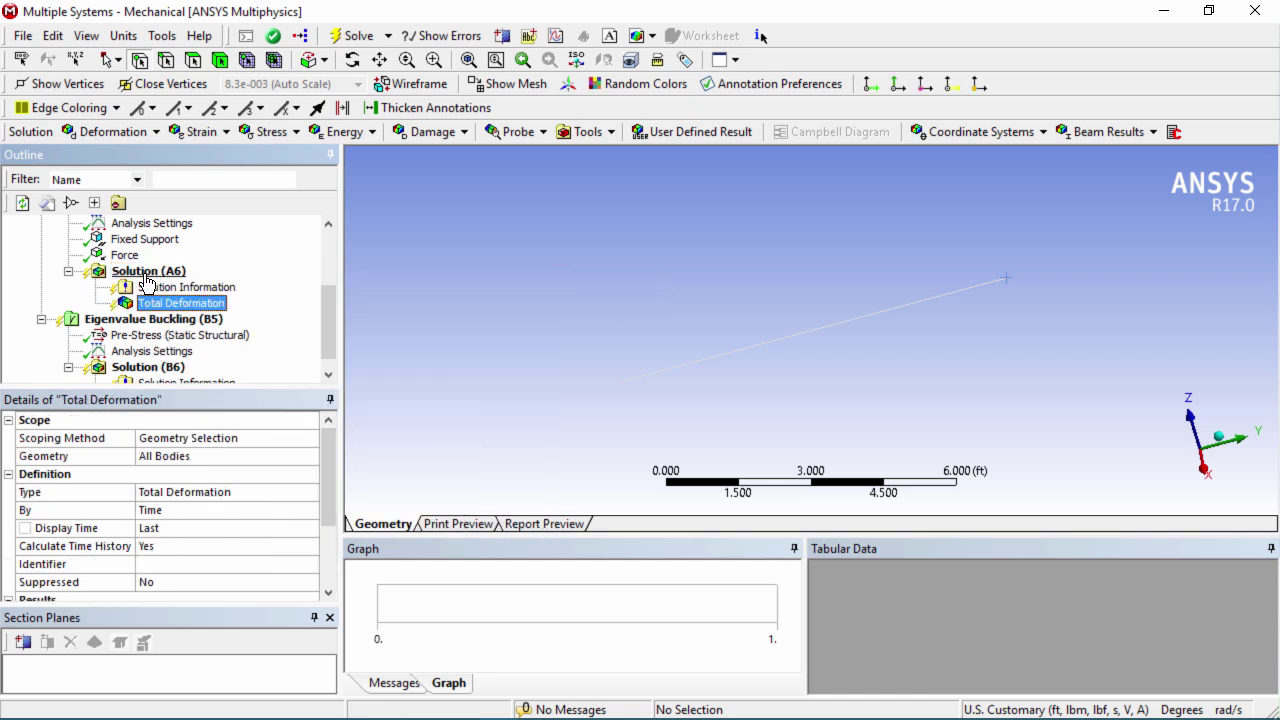
{"action": "scroll", "coordinate": [323, 337], "scroll_direction": "down", "scroll_amount": 1}
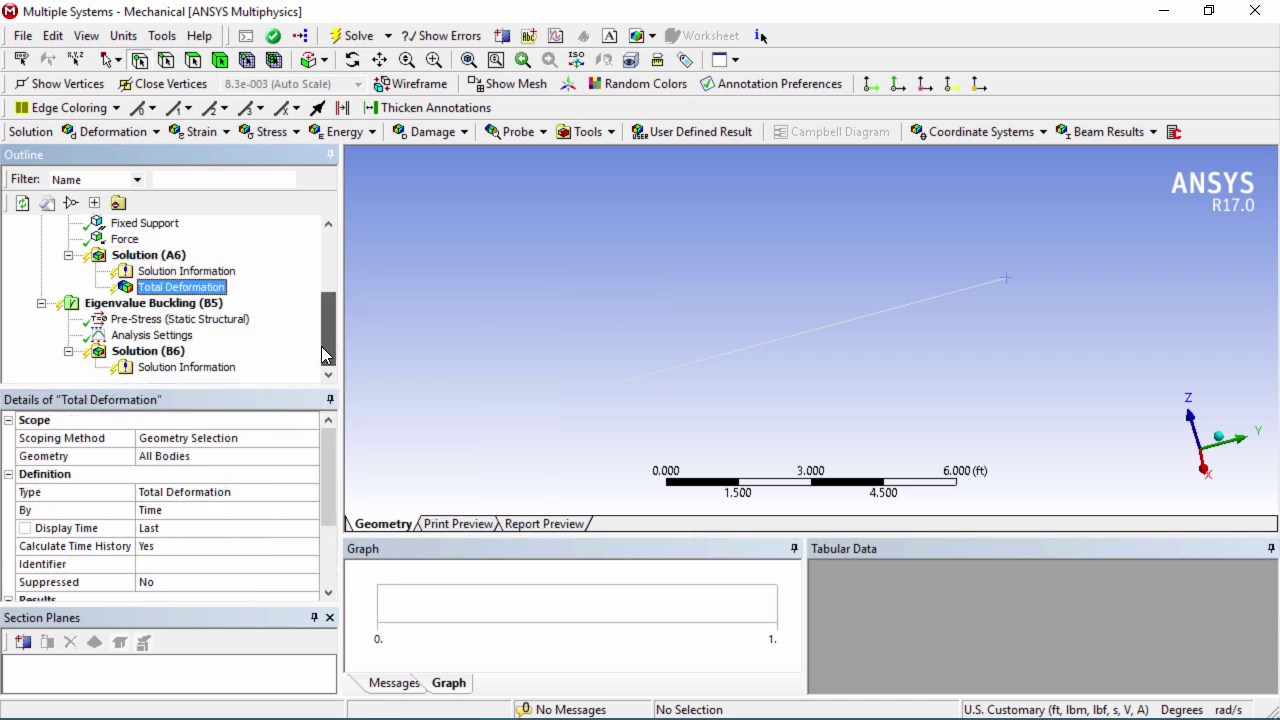
{"action": "right_click", "coordinate": [160, 355]}
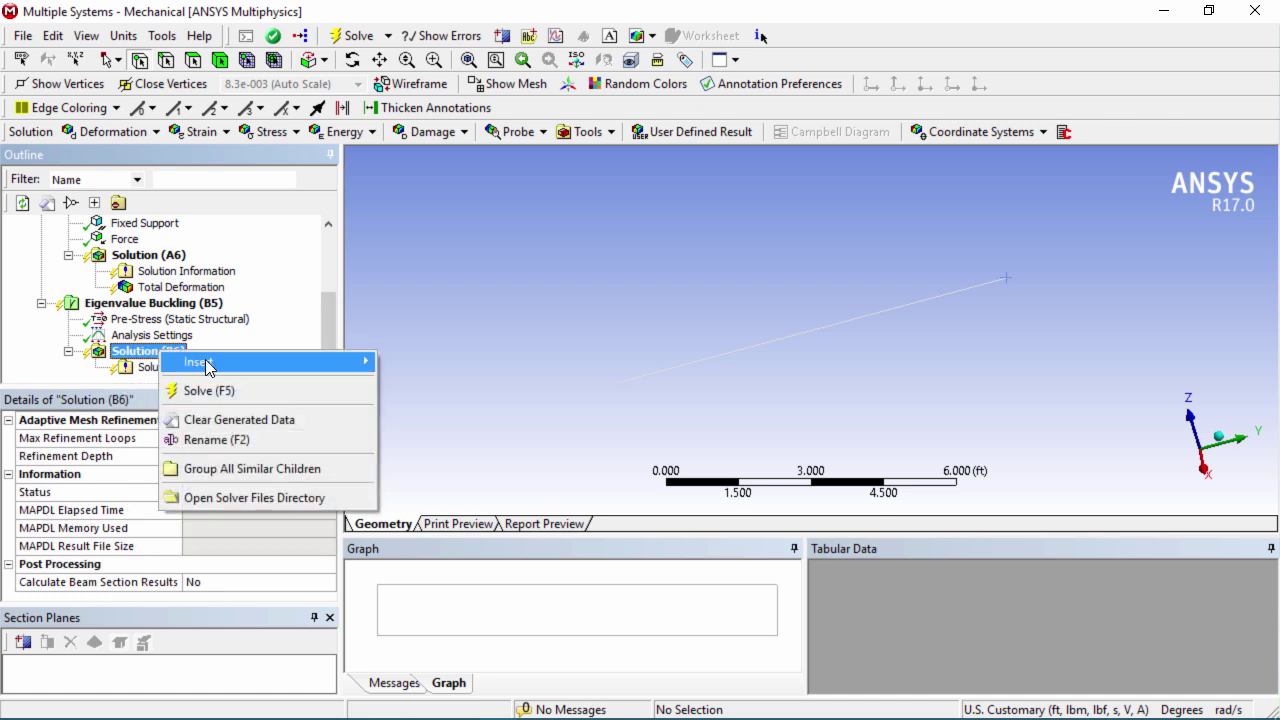
{"action": "mouse_move", "coordinate": [234, 363]}
{"action": "mouse_move", "coordinate": [473, 366]}
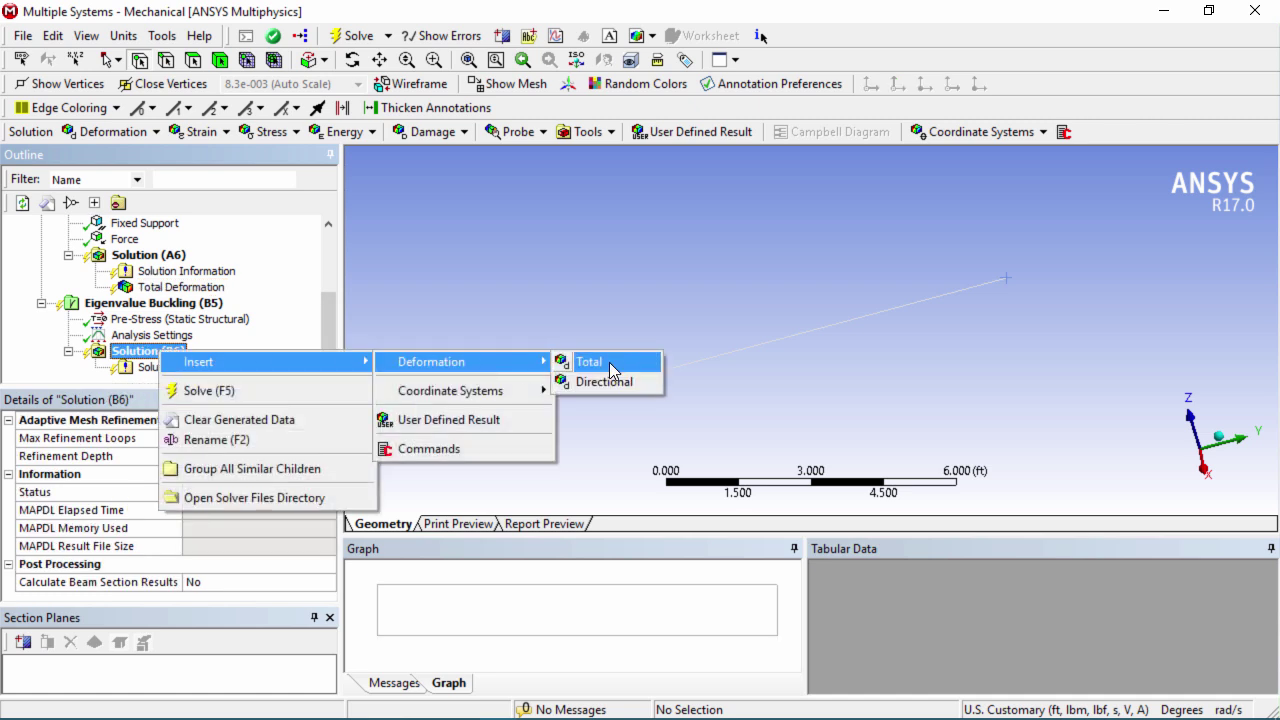
{"action": "left_click", "coordinate": [609, 362]}
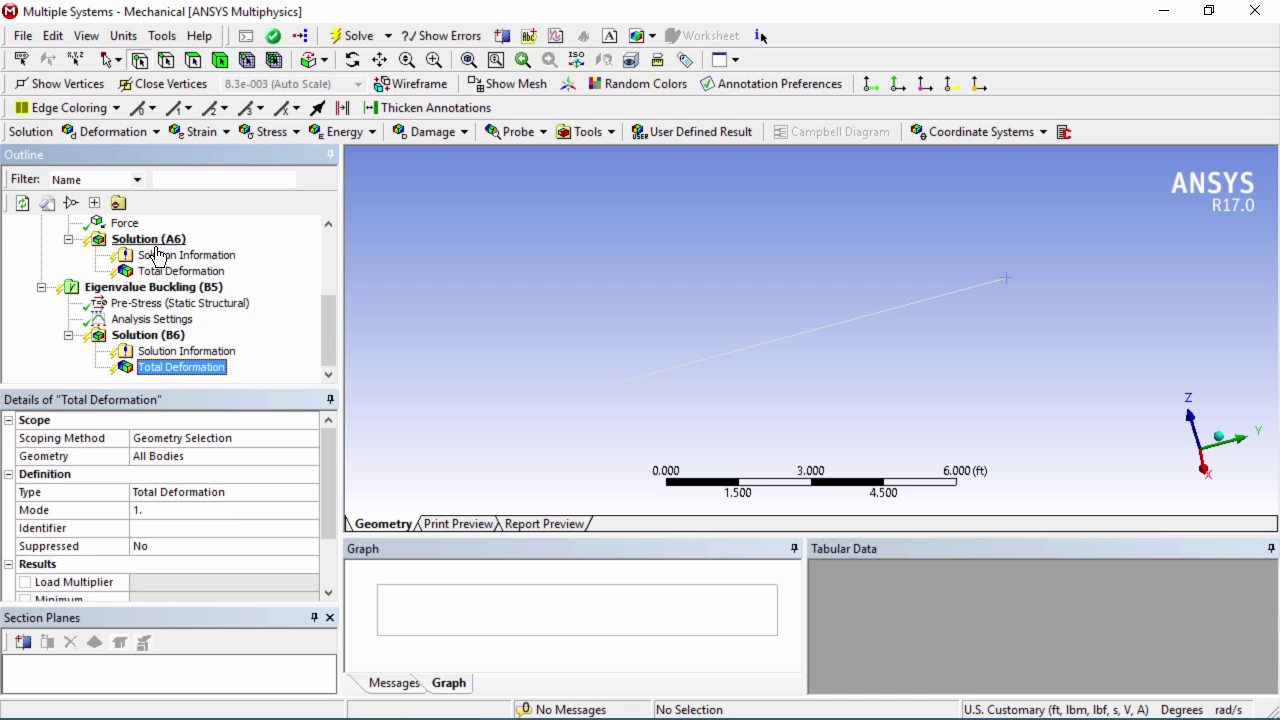
Solve both analyses and review the first buckling mode's load multiplier of 42714
{"action": "left_click", "coordinate": [349, 40]}
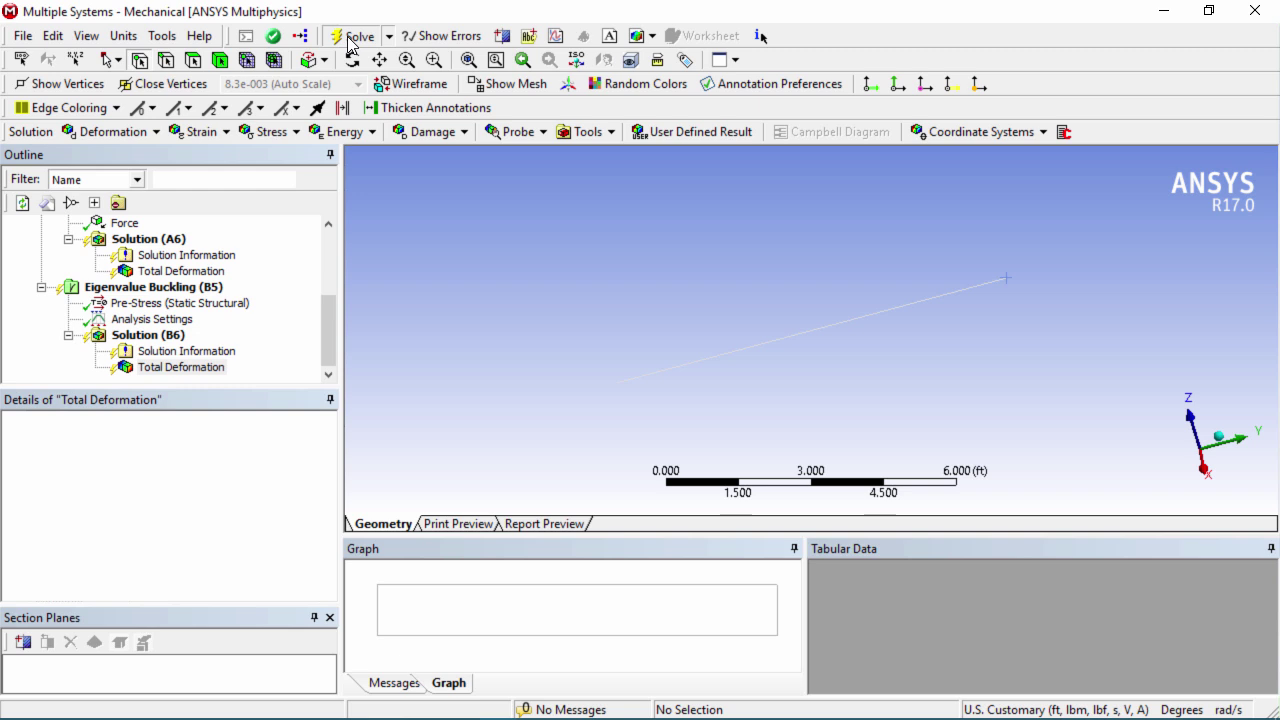
{"action": "left_click_drag", "start_coordinate": [806, 354], "coordinate": [810, 321]}
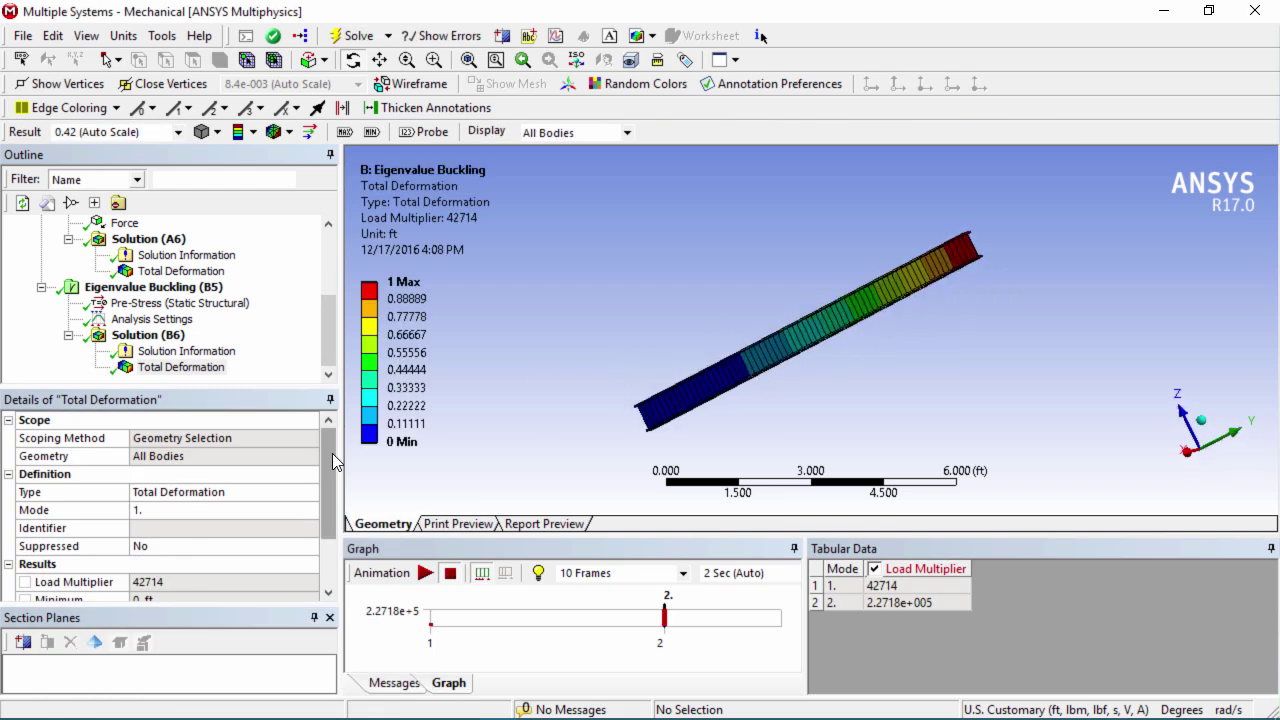
{"action": "scroll", "coordinate": [334, 461], "scroll_direction": "down", "scroll_amount": 2}
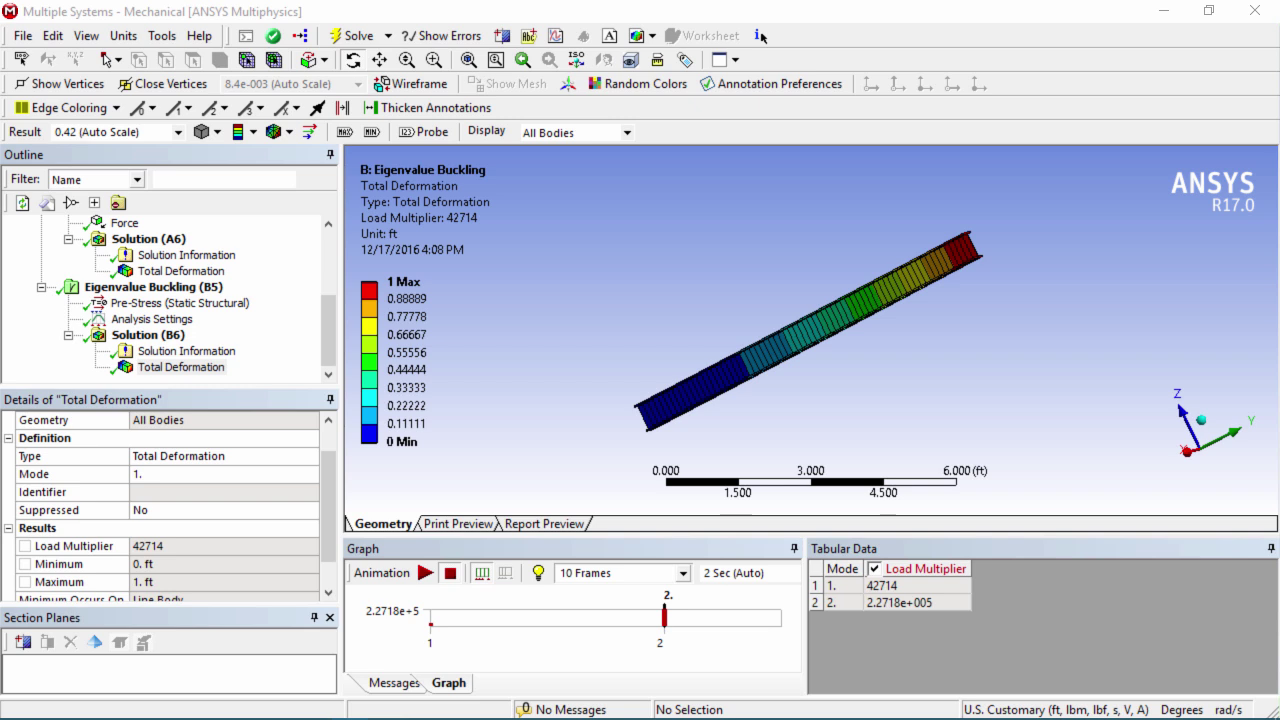
Compare the static and buckling Total Deformation results, rotating the beam to view them
{"action": "left_click", "coordinate": [181, 271]}
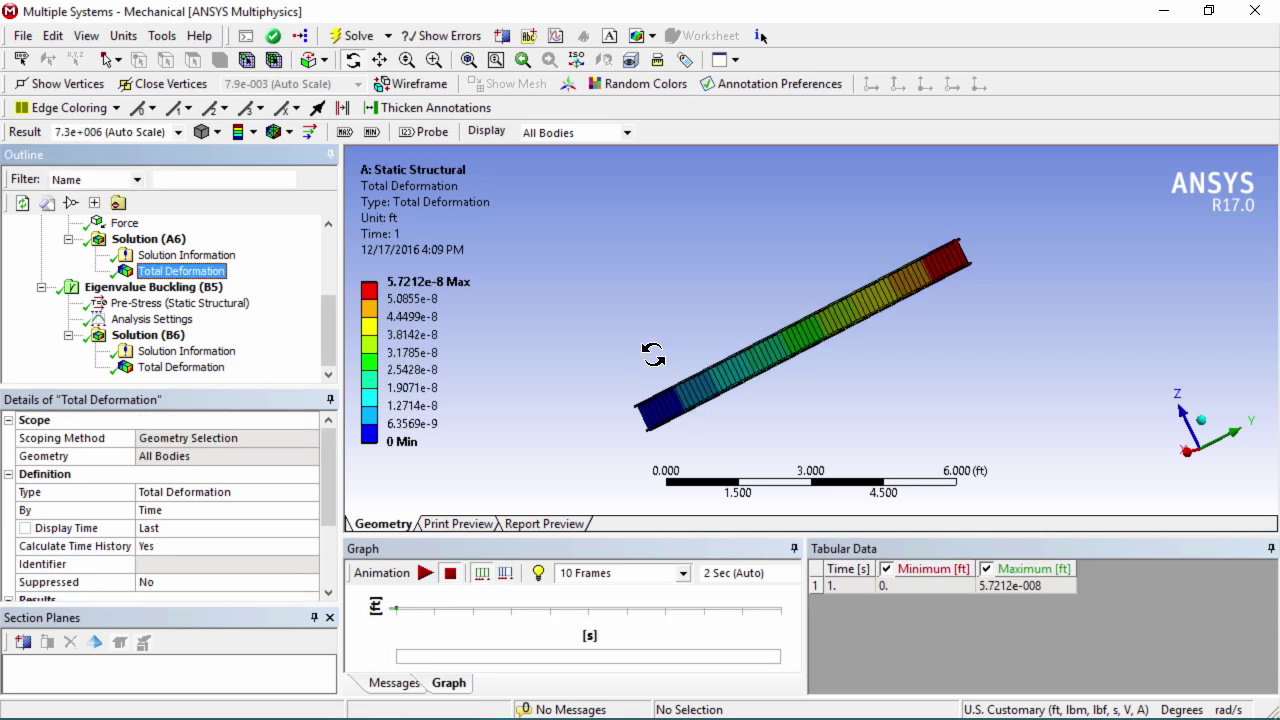
{"action": "left_click_drag", "start_coordinate": [919, 276], "coordinate": [755, 295]}
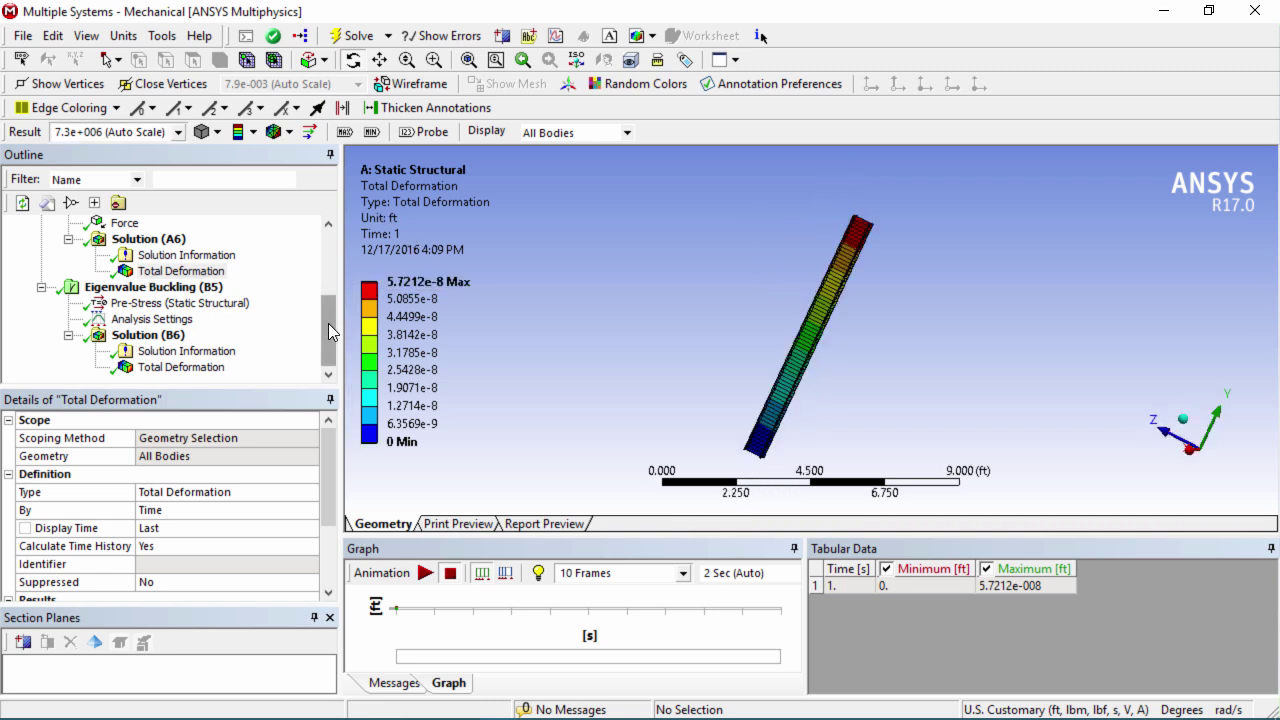
{"action": "mouse_move", "coordinate": [329, 323]}
{"action": "left_mouse_down"}
{"action": "mouse_move", "coordinate": [329, 302]}
{"action": "mouse_move", "coordinate": [329, 328]}
{"action": "left_mouse_up"}
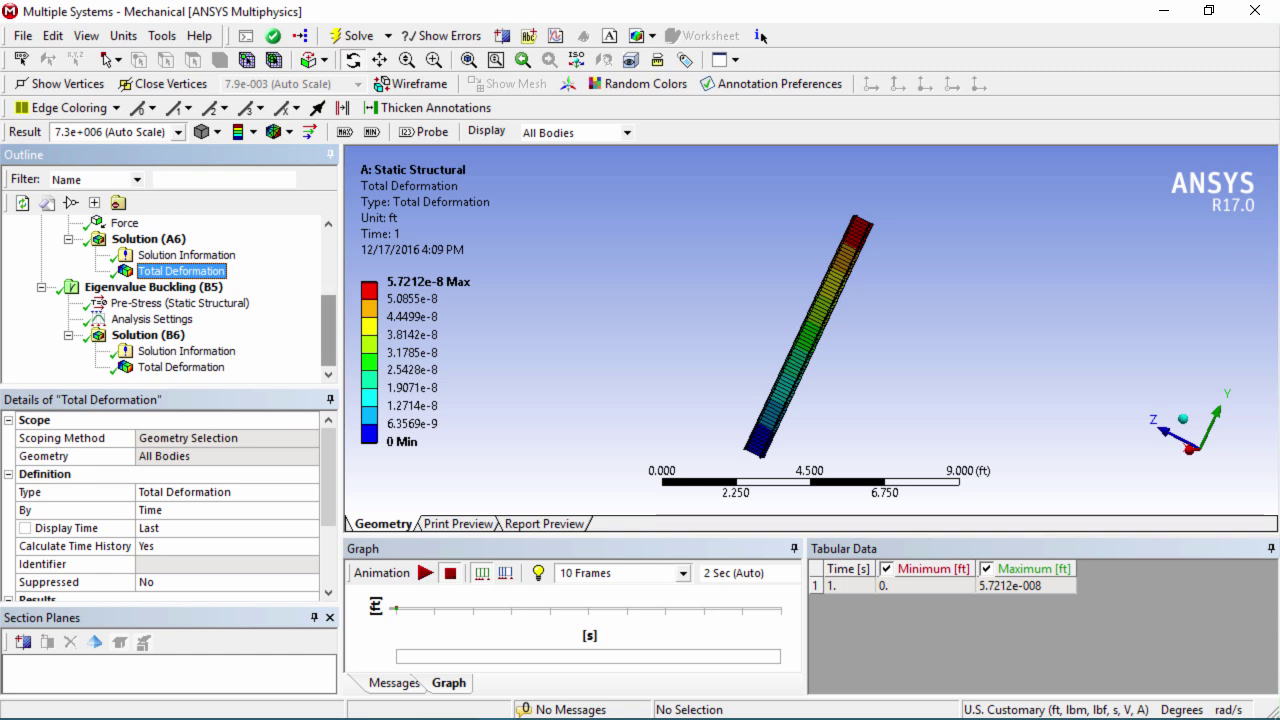
{"action": "left_click", "coordinate": [185, 368]}
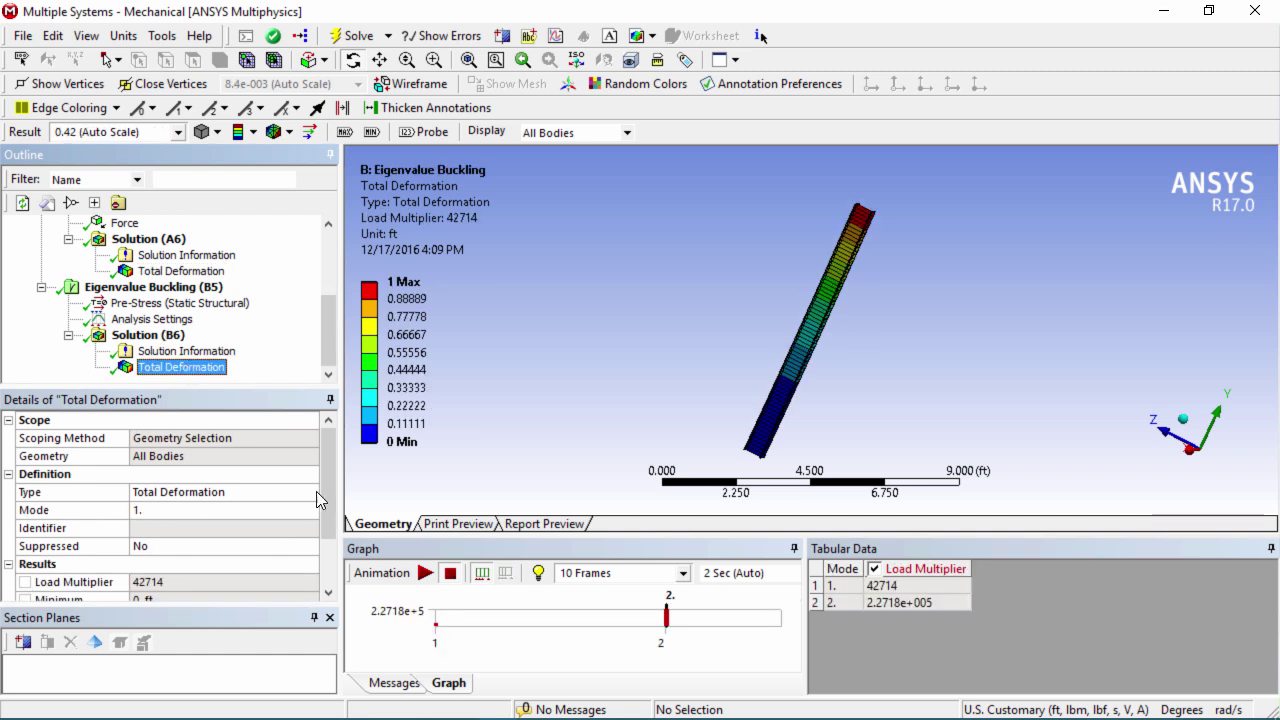
{"action": "left_click_drag", "start_coordinate": [318, 496], "coordinate": [317, 556]}
Switch to the Buckling.xlsx workbook and maximize its window
{"action": "key", "text": "alt+Tab"}
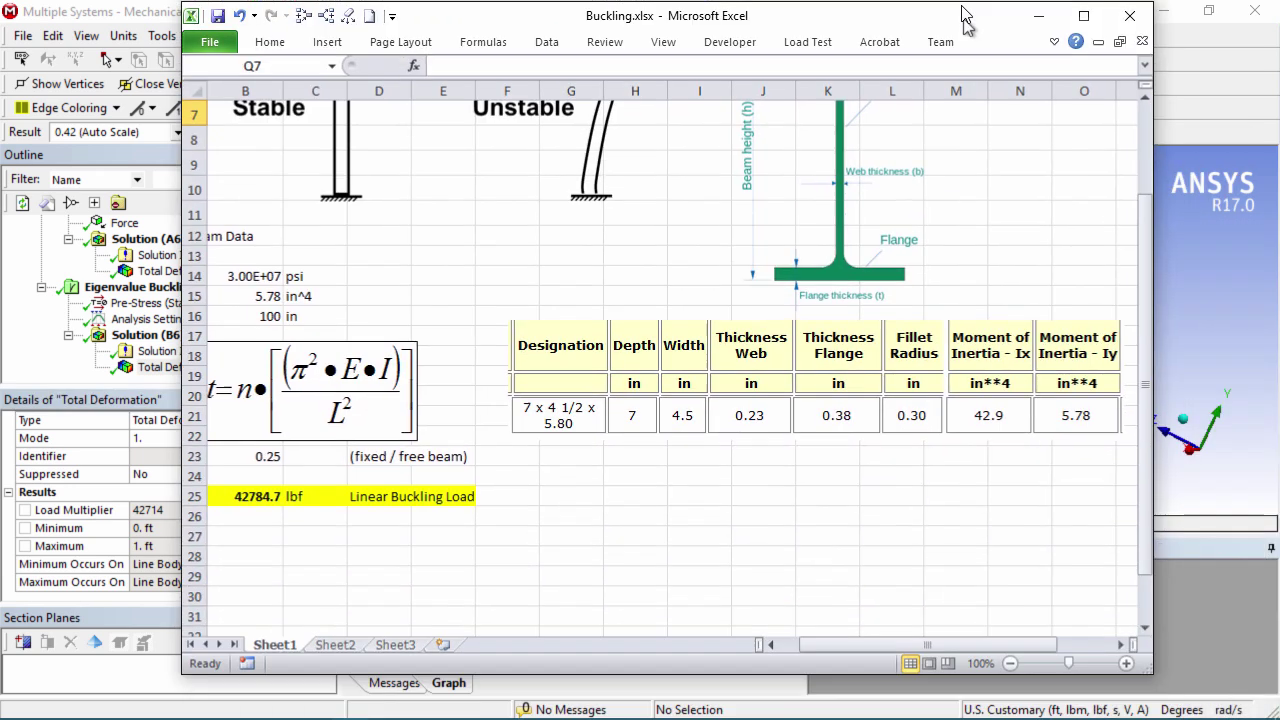
{"action": "double_click", "coordinate": [965, 18]}
{"action": "scroll", "coordinate": [184, 405], "scroll_direction": "down", "scroll_amount": 1}
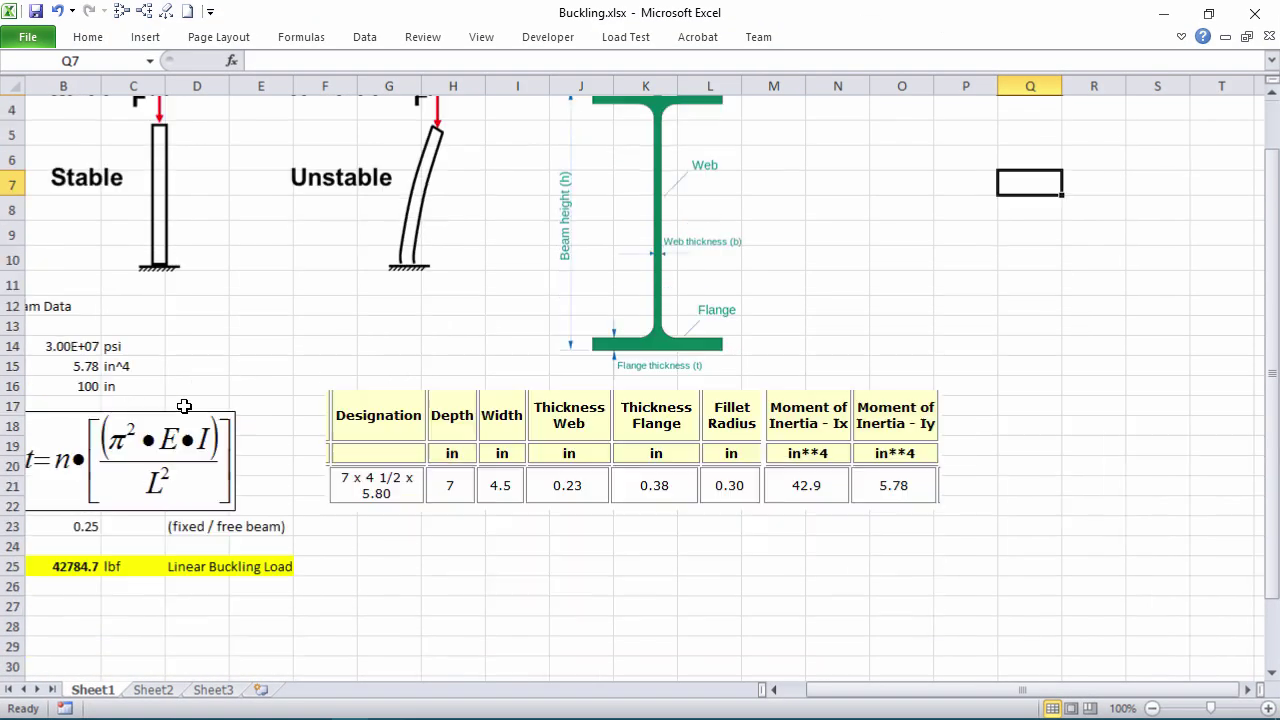
{"action": "scroll", "coordinate": [135, 418], "scroll_direction": "down", "scroll_amount": 1}
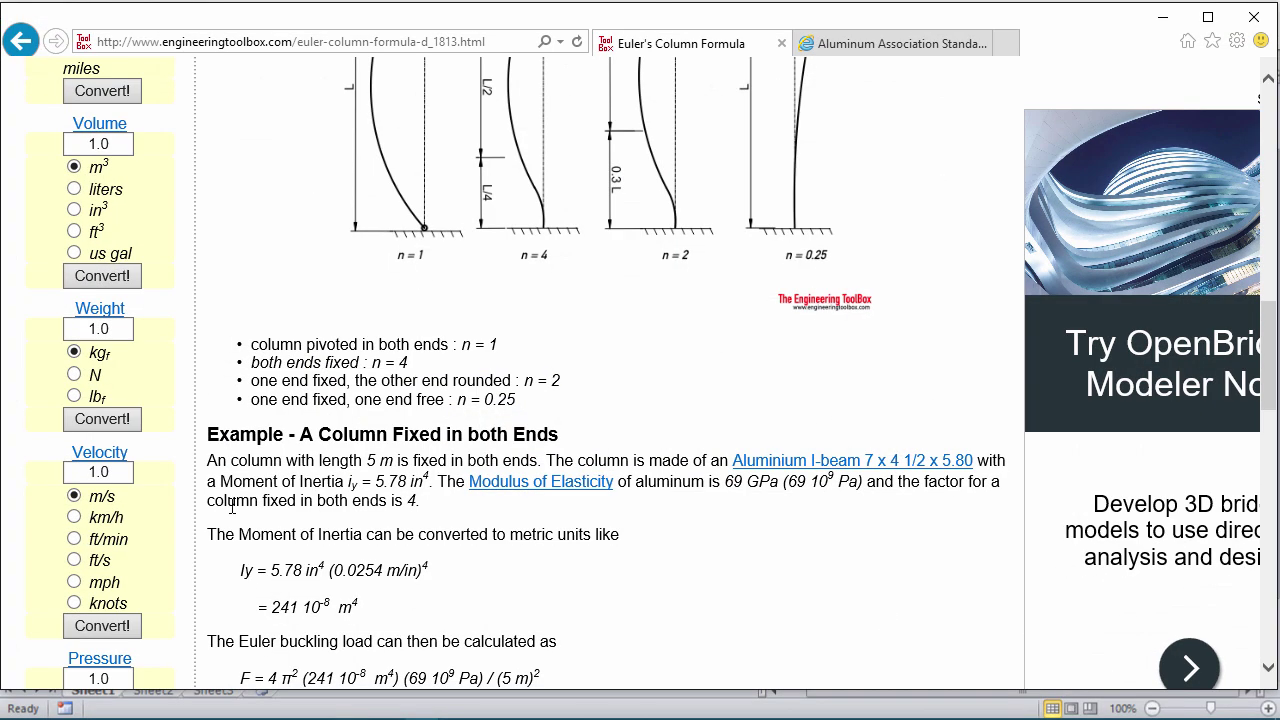
Read the Euler column formula, end-condition factors and aluminium I-beam worked example on Engineering ToolBox
{"action": "scroll", "coordinate": [640, 406], "scroll_direction": "up", "scroll_amount": 5}
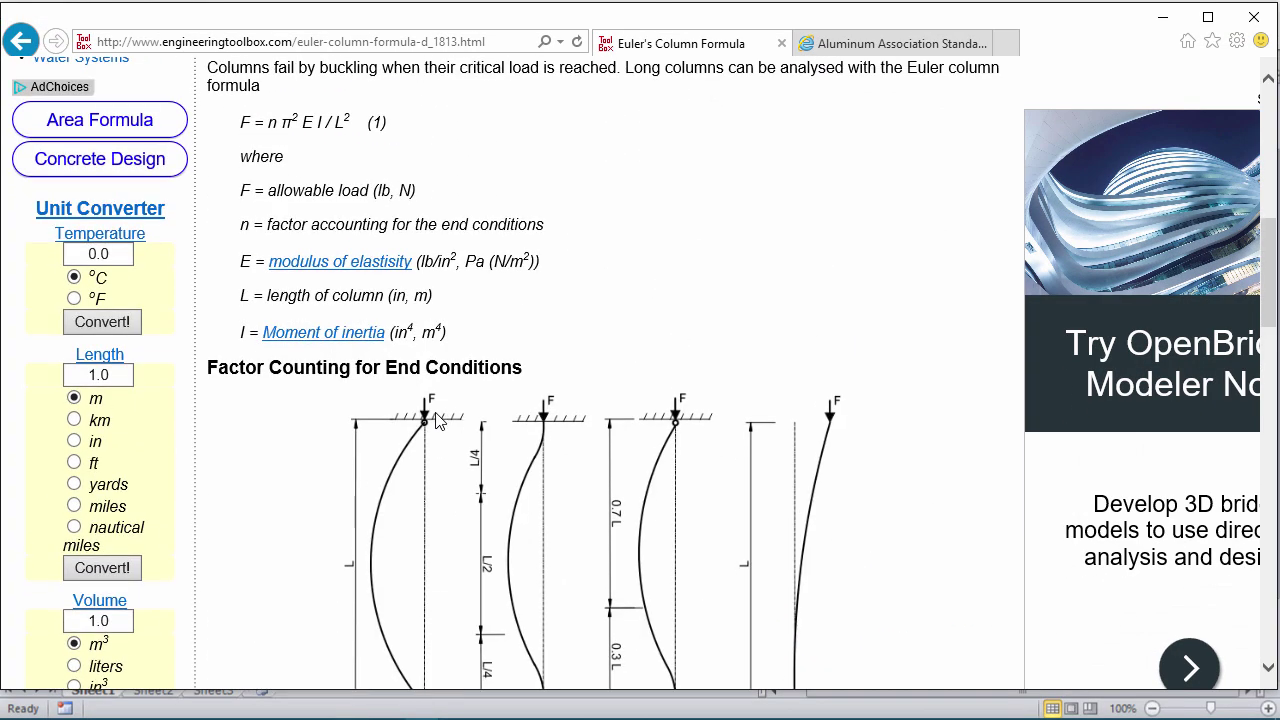
{"action": "scroll", "coordinate": [363, 414], "scroll_direction": "up", "scroll_amount": 4}
{"action": "scroll", "coordinate": [300, 350], "scroll_direction": "down", "scroll_amount": 4}
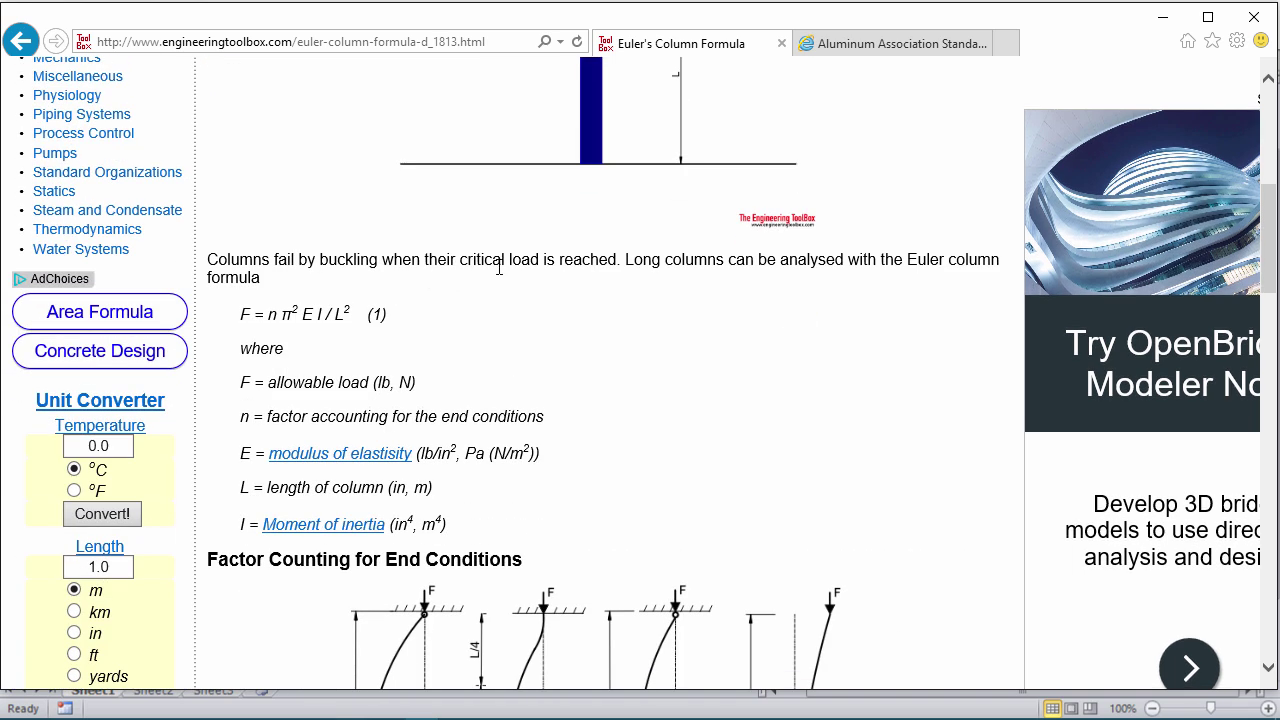
{"action": "scroll", "coordinate": [626, 270], "scroll_direction": "down", "scroll_amount": 1}
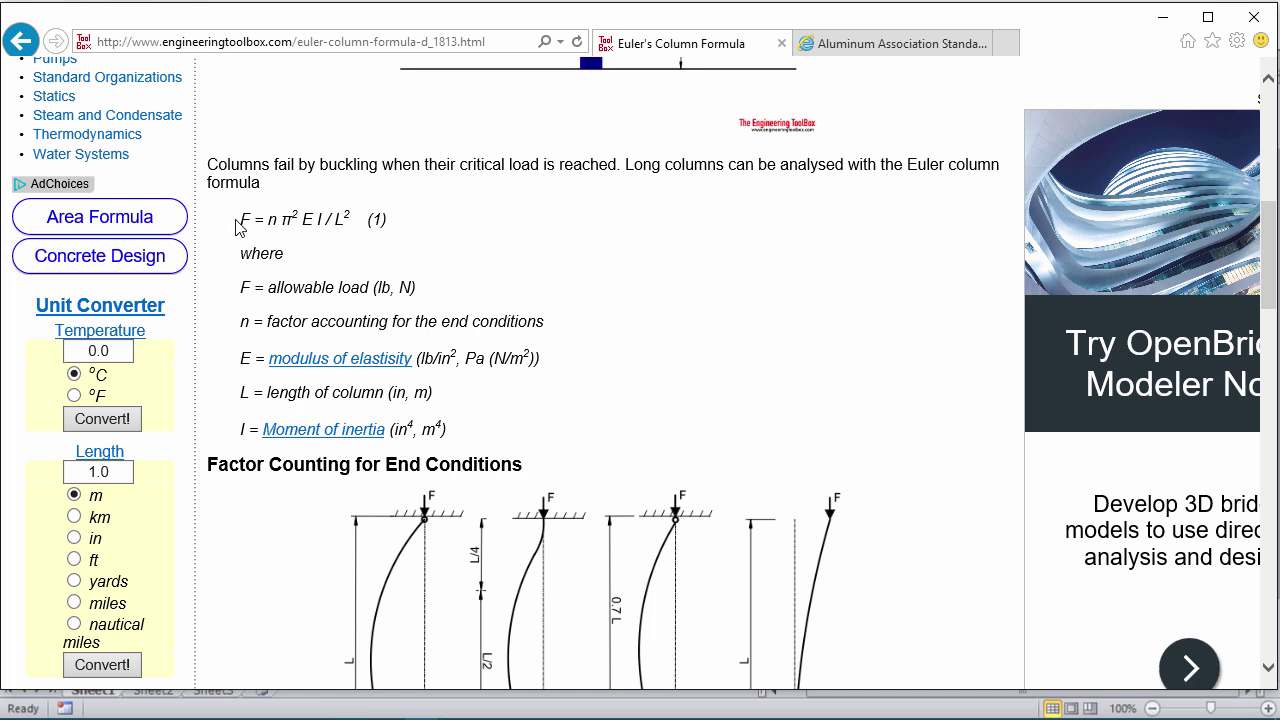
{"action": "left_click_drag", "start_coordinate": [244, 222], "coordinate": [362, 220]}
{"action": "left_click", "coordinate": [474, 250]}
{"action": "scroll", "coordinate": [387, 285], "scroll_direction": "down", "scroll_amount": 1}
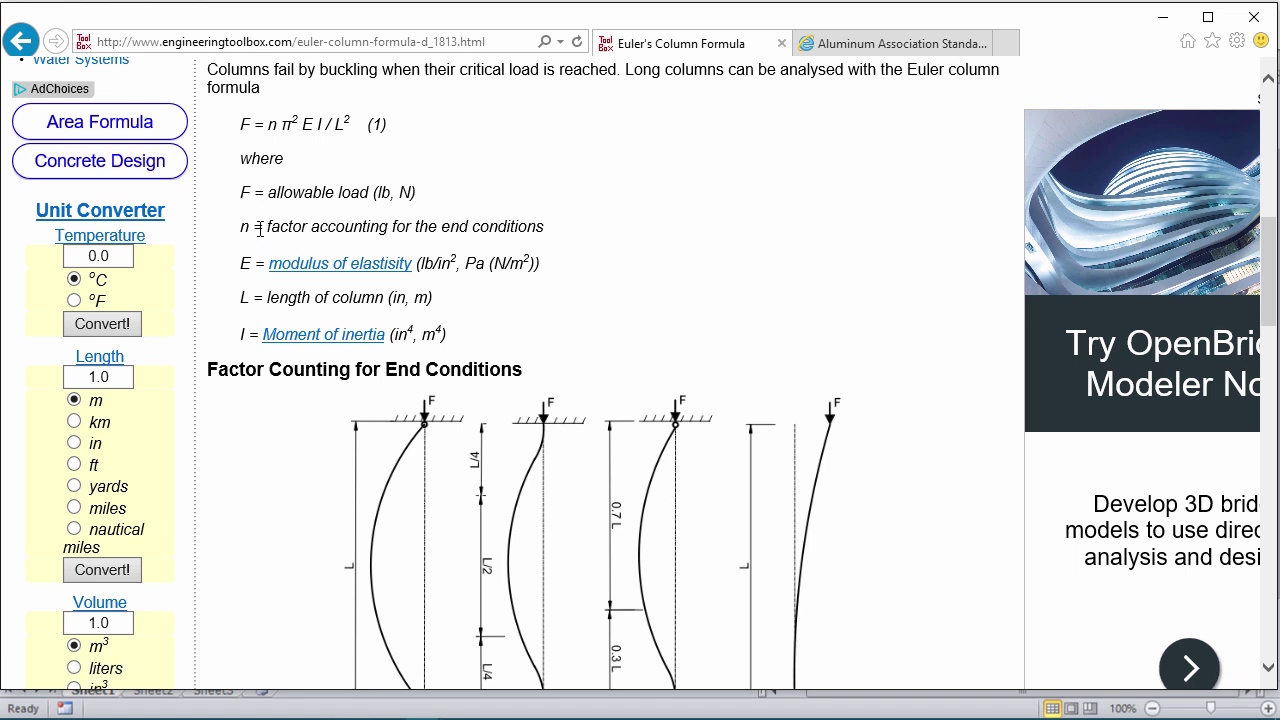
{"action": "scroll", "coordinate": [760, 400], "scroll_direction": "down", "scroll_amount": 2}
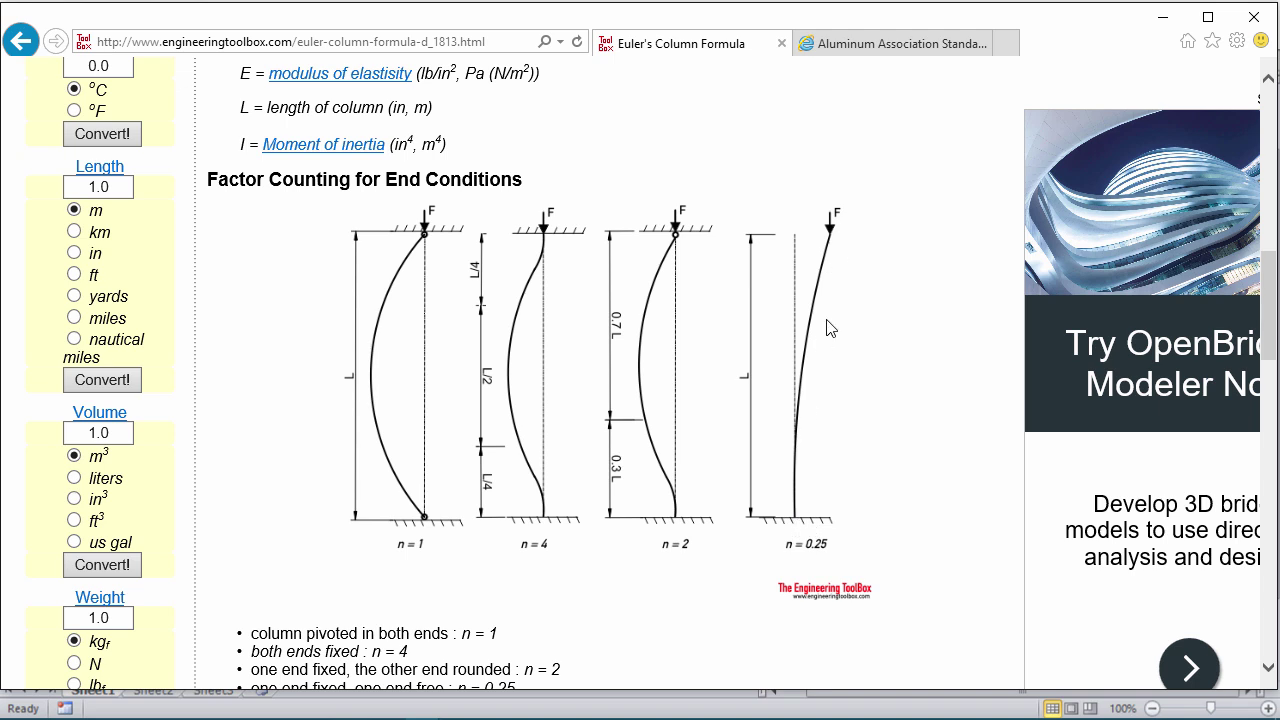
{"action": "scroll", "coordinate": [357, 649], "scroll_direction": "down", "scroll_amount": 1}
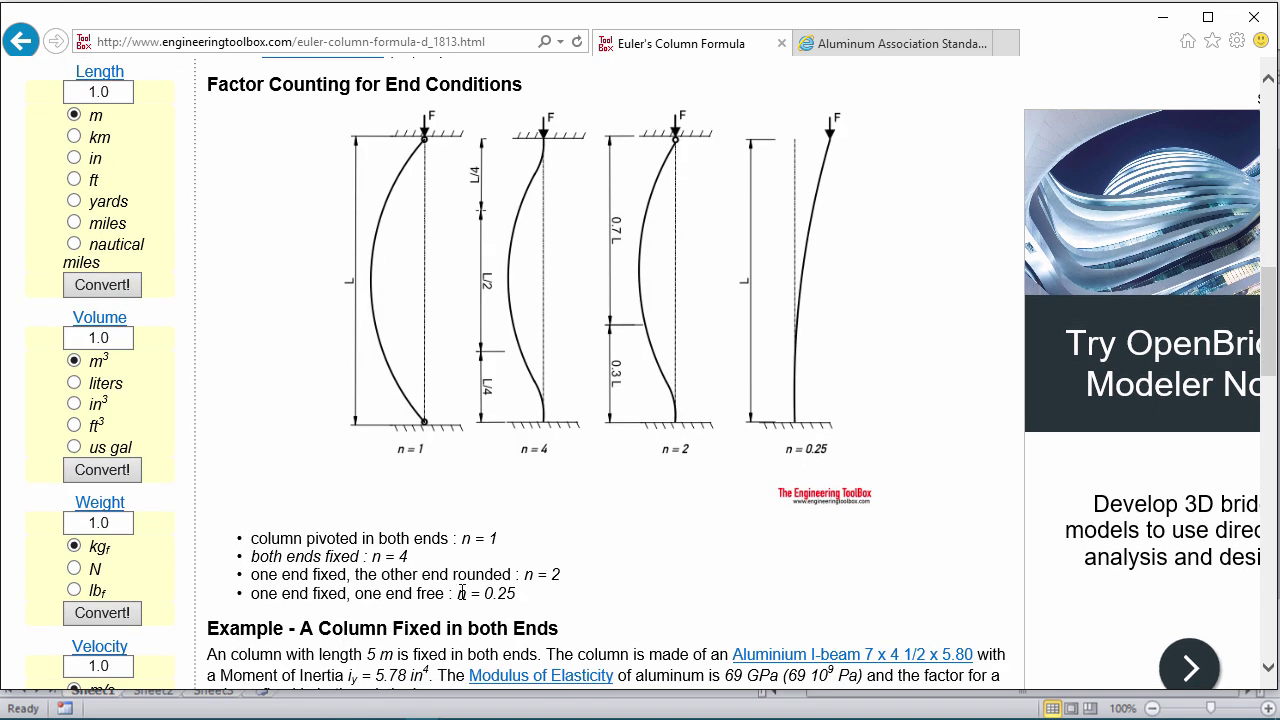
{"action": "scroll", "coordinate": [558, 492], "scroll_direction": "up", "scroll_amount": 3}
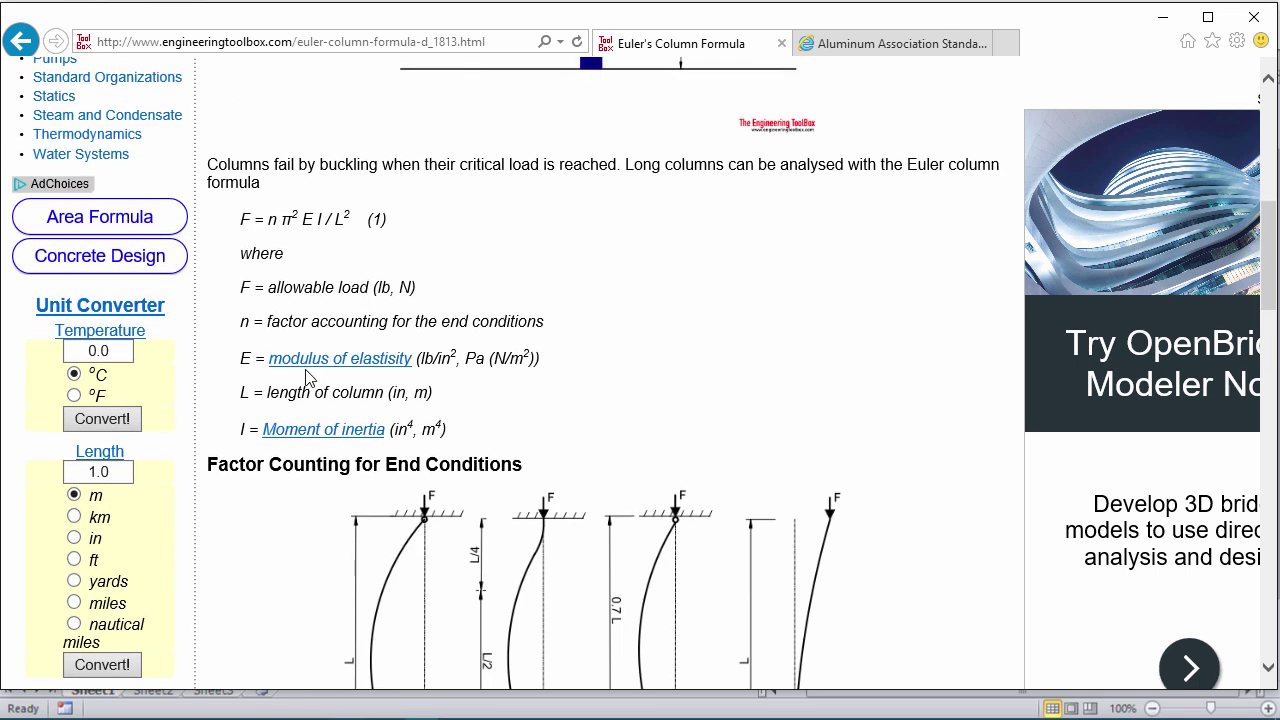
{"action": "scroll", "coordinate": [275, 326], "scroll_direction": "down", "scroll_amount": 1}
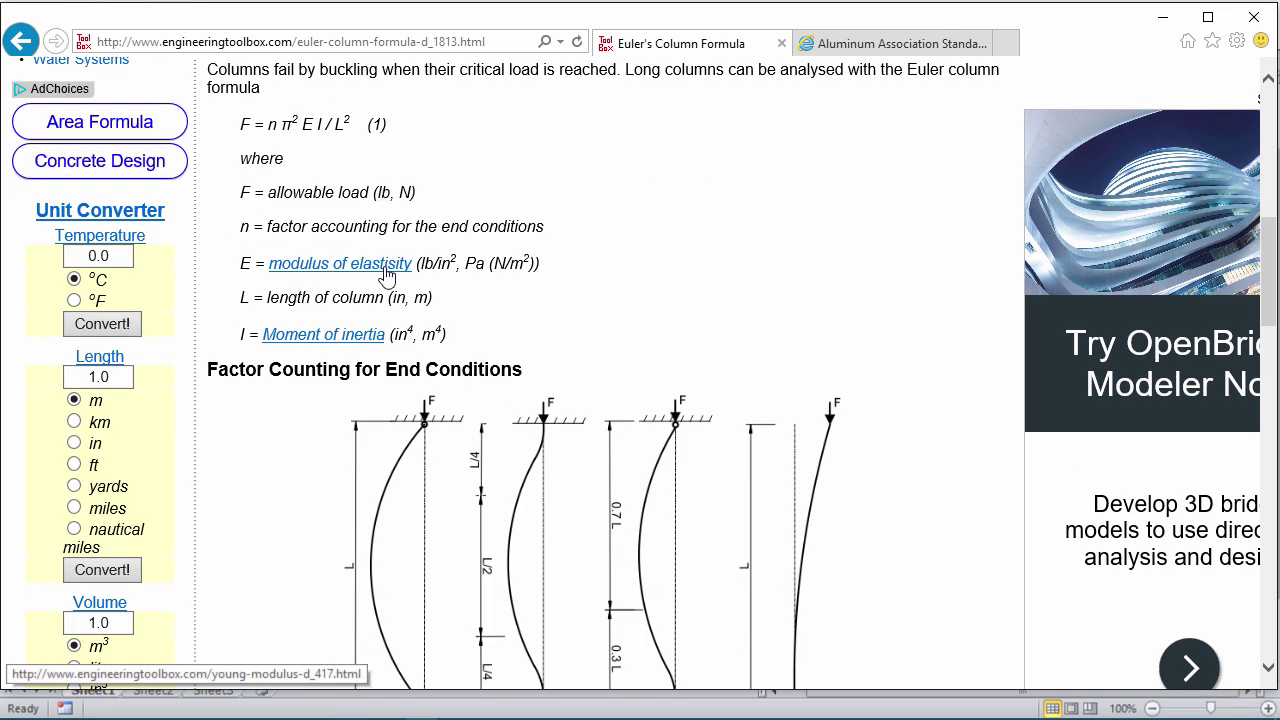
{"action": "scroll", "coordinate": [398, 273], "scroll_direction": "down", "scroll_amount": 1}
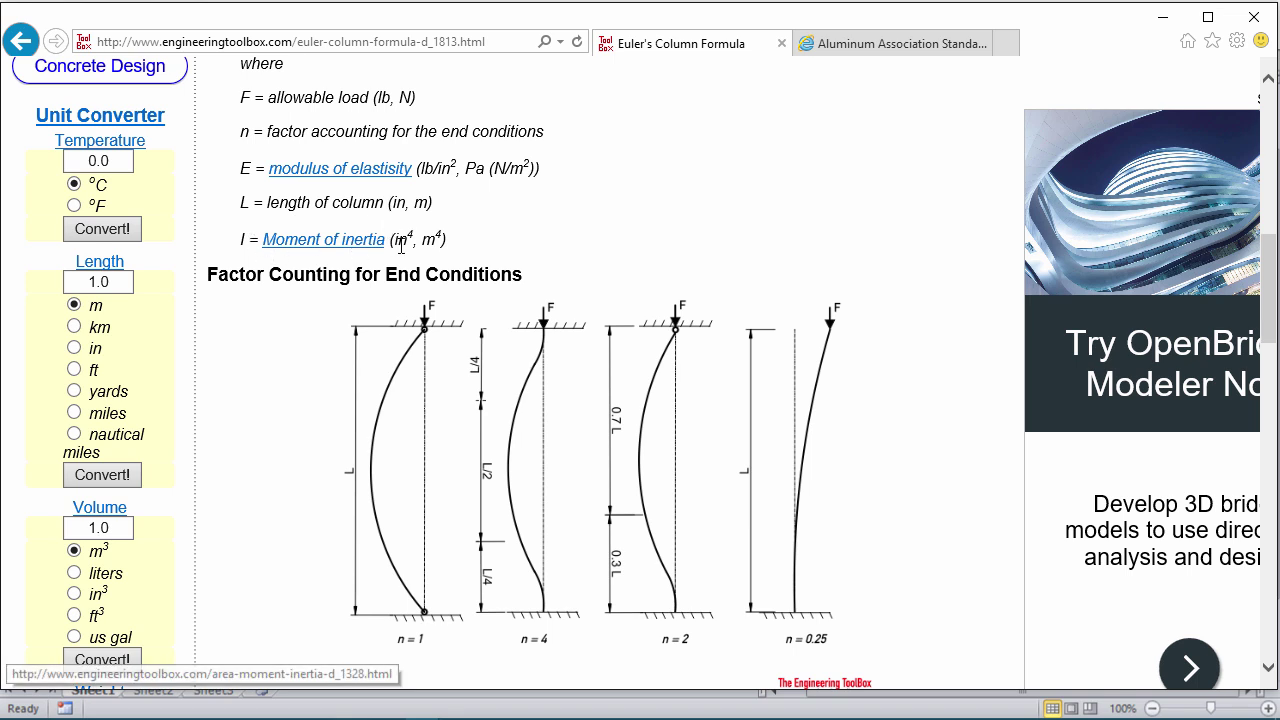
{"action": "scroll", "coordinate": [548, 254], "scroll_direction": "down", "scroll_amount": 4}
{"action": "scroll", "coordinate": [566, 263], "scroll_direction": "down", "scroll_amount": 3}
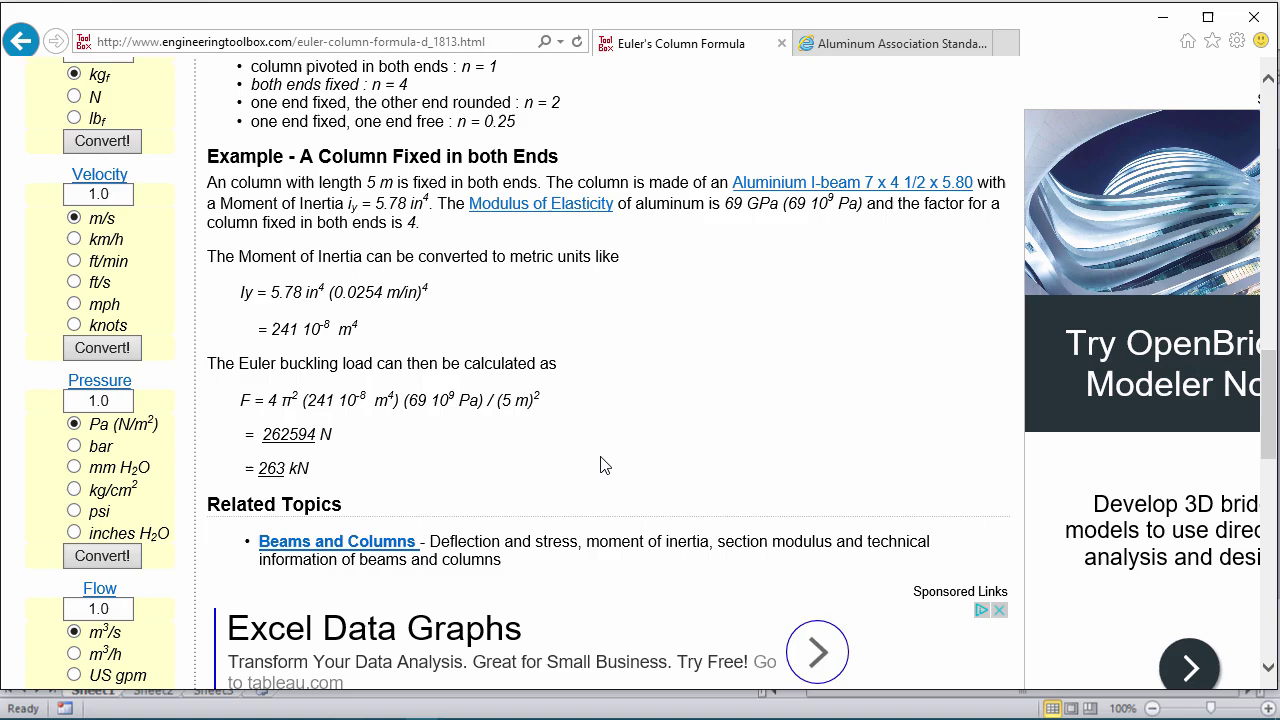
Minimize the browser and check the steel modulus E of 30000000 in Buckling.xlsx
{"action": "left_click", "coordinate": [1163, 17]}
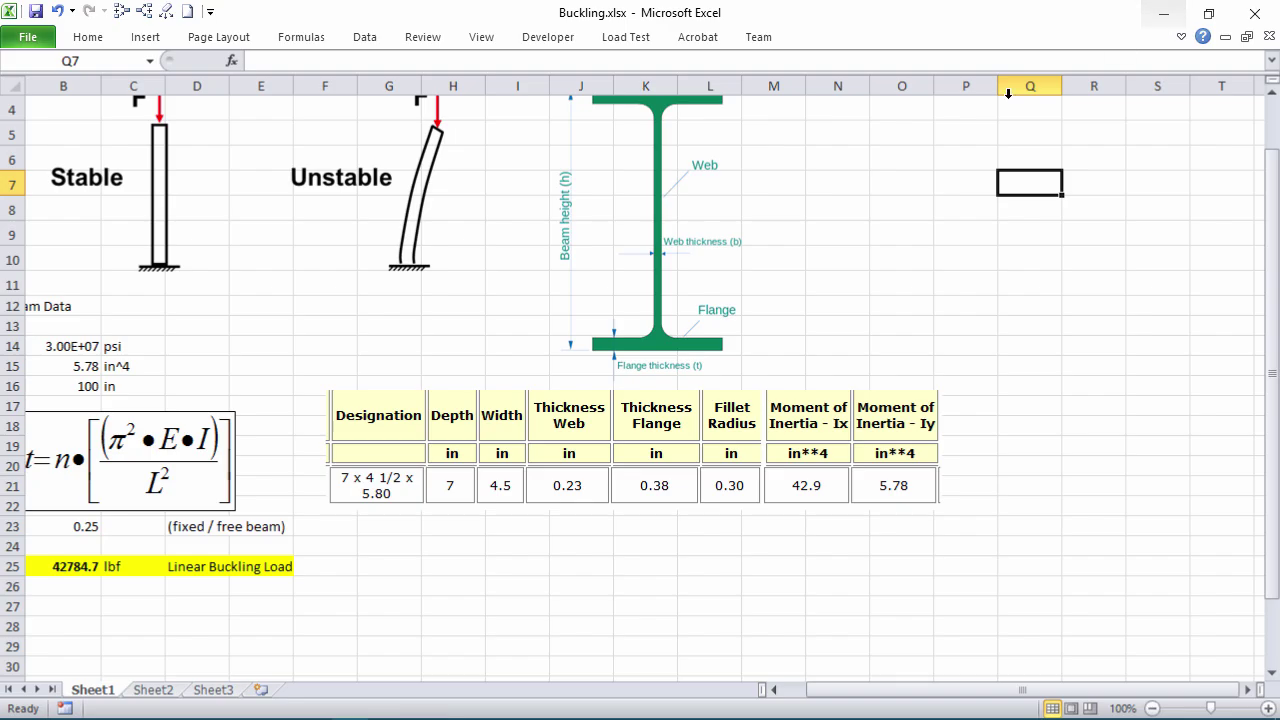
{"action": "left_click", "coordinate": [247, 363]}
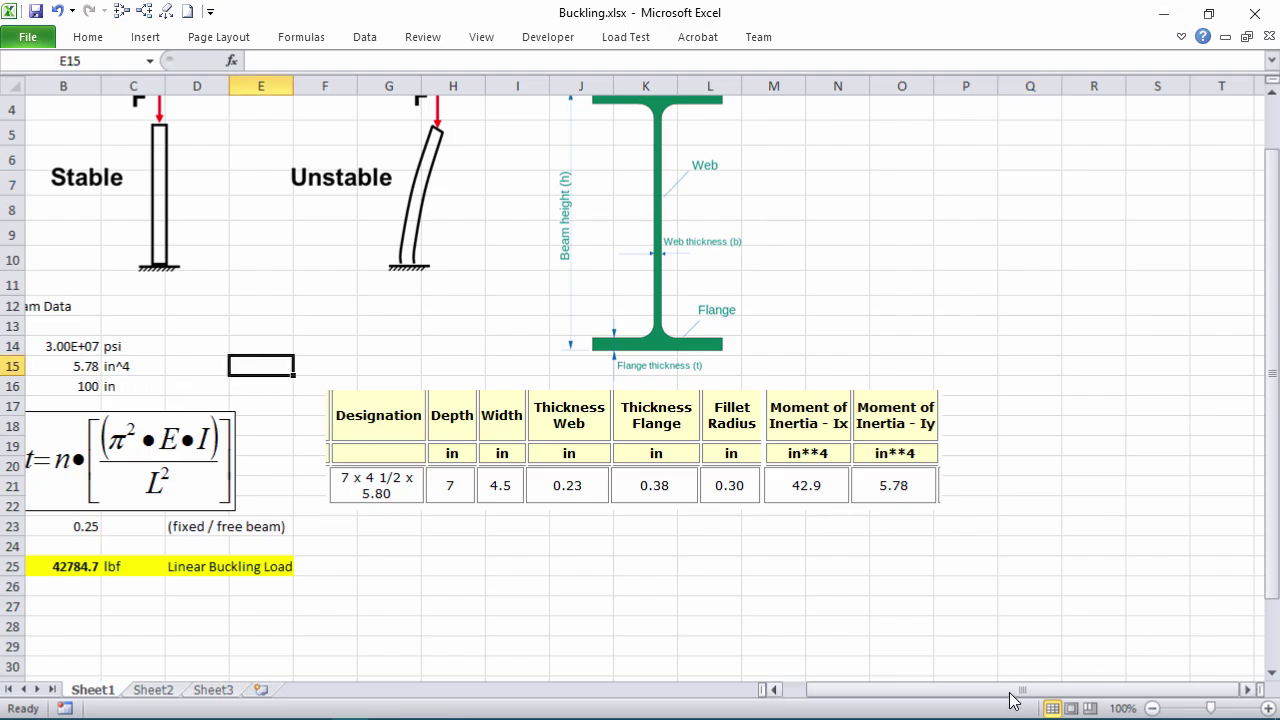
{"action": "left_click_drag", "start_coordinate": [1014, 692], "coordinate": [992, 692]}
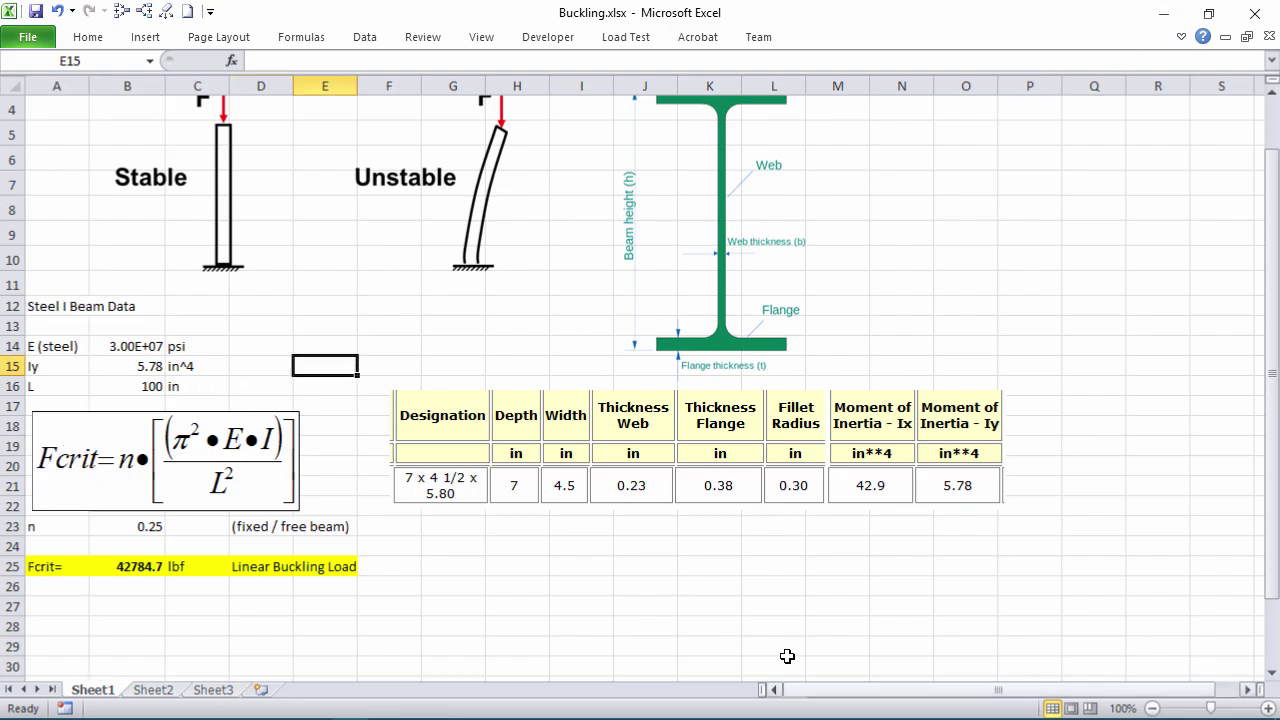
{"action": "left_click", "coordinate": [63, 345]}
{"action": "left_click", "coordinate": [136, 347]}
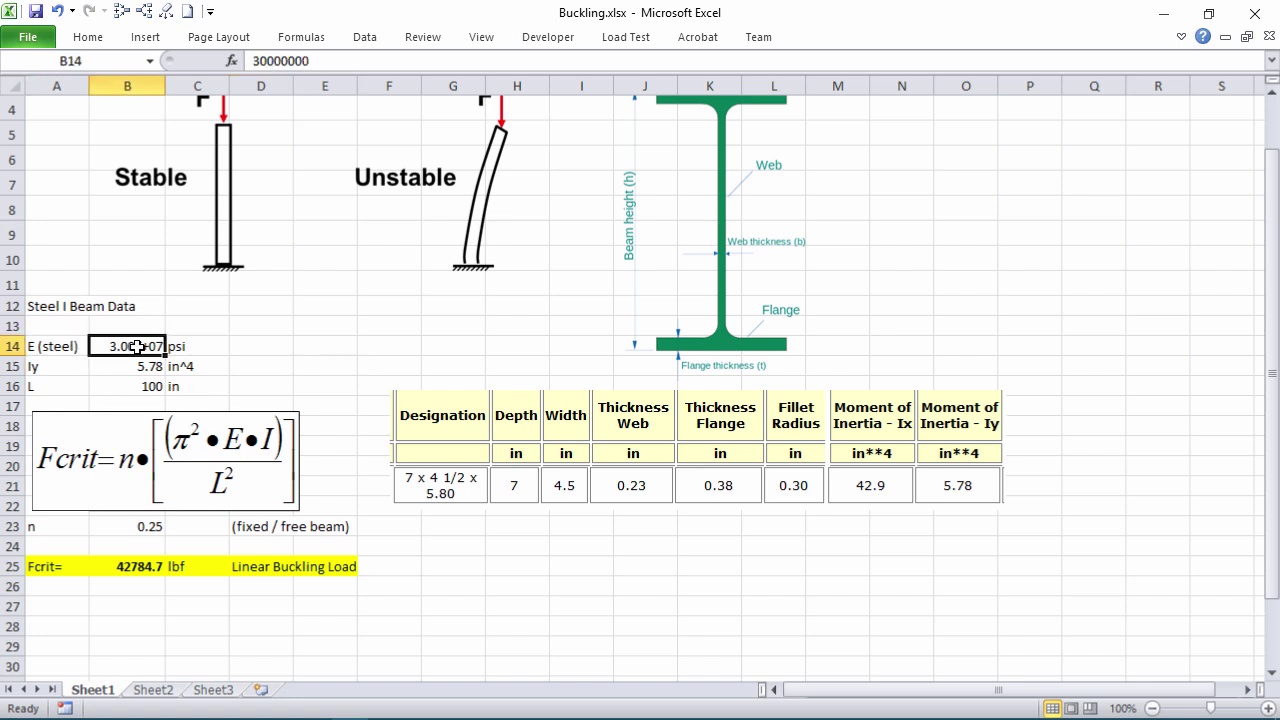
Check Iy, length 100, factor 0.25 and the Fcrit formula, then move Excel aside
{"action": "left_click", "coordinate": [55, 366]}
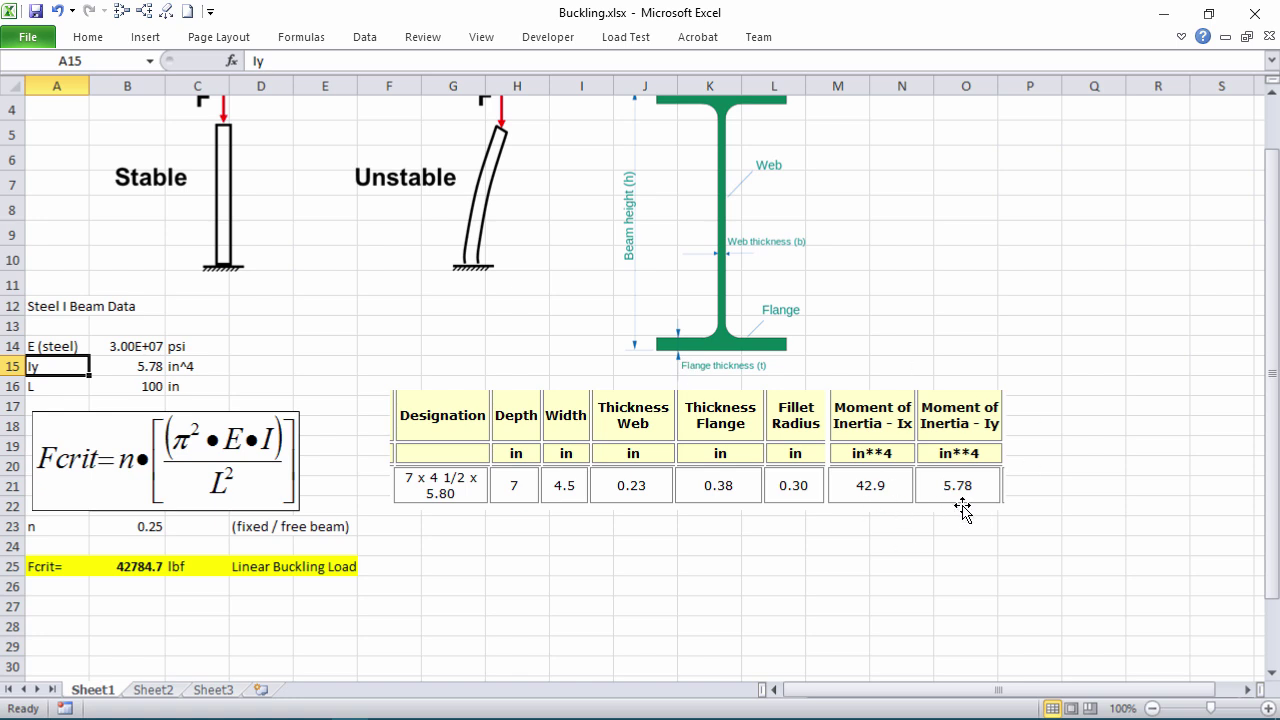
{"action": "left_click", "coordinate": [150, 386]}
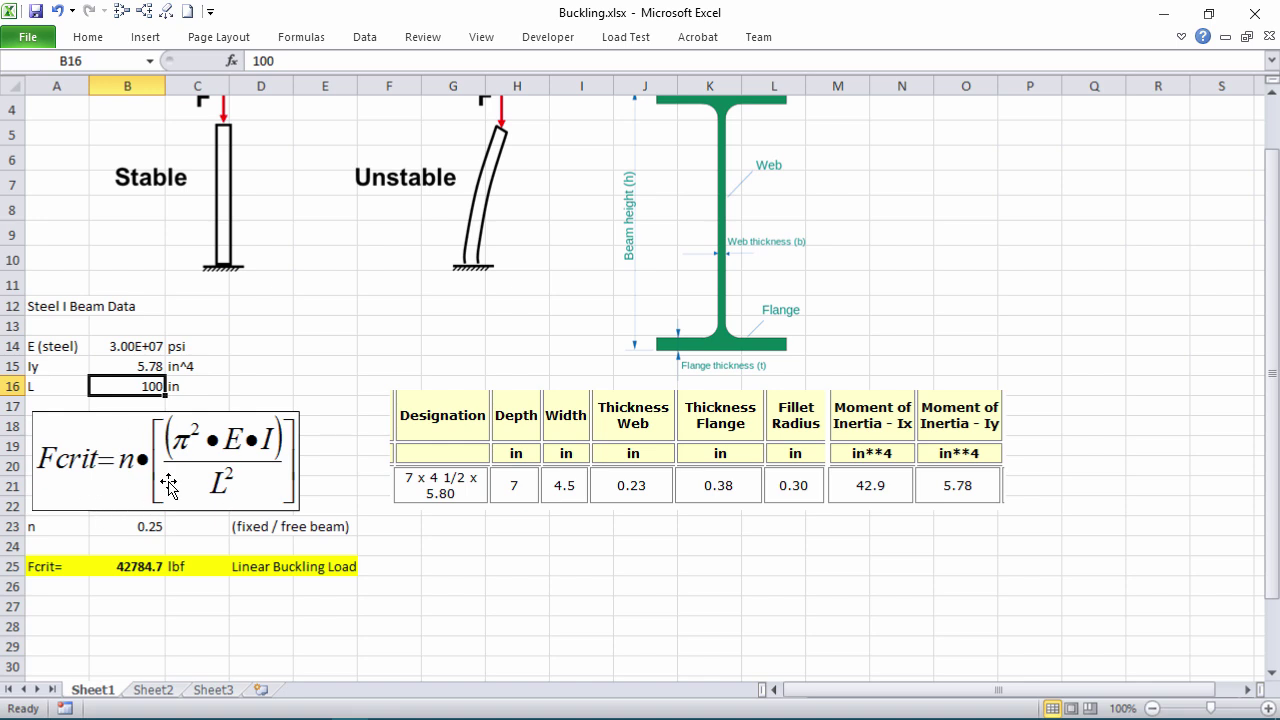
{"action": "left_click", "coordinate": [147, 531]}
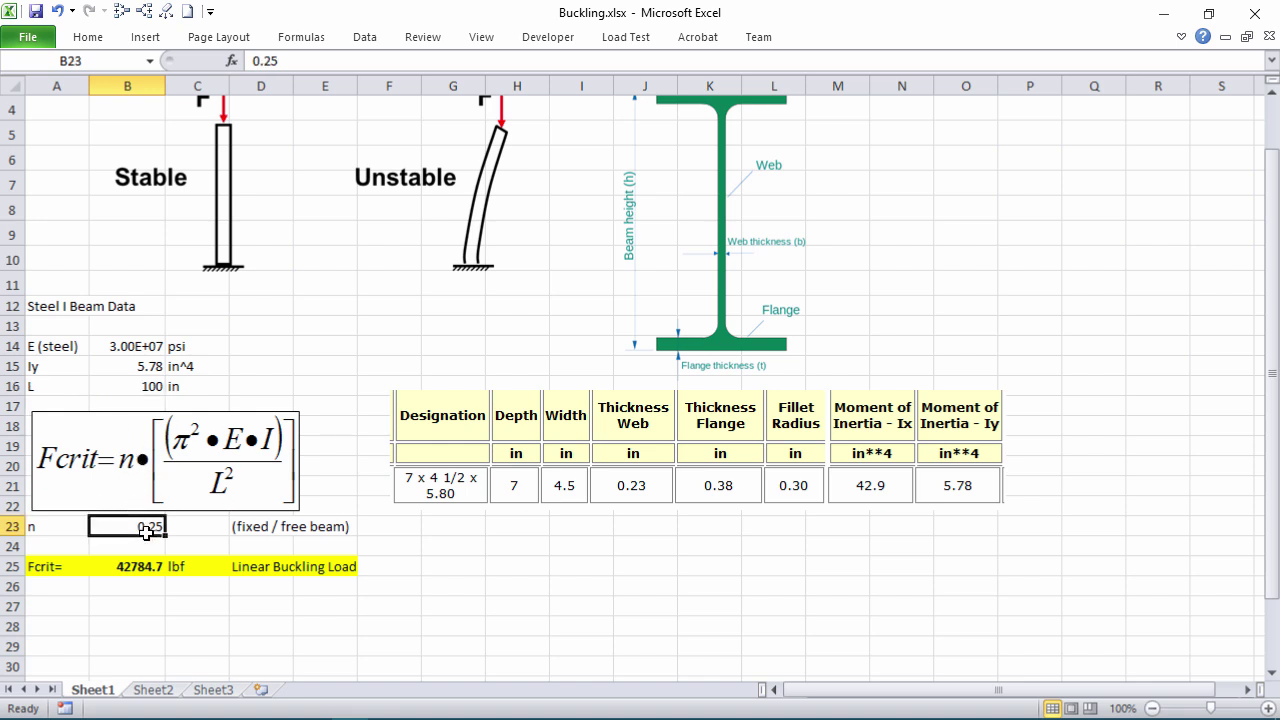
{"action": "left_click", "coordinate": [146, 569]}
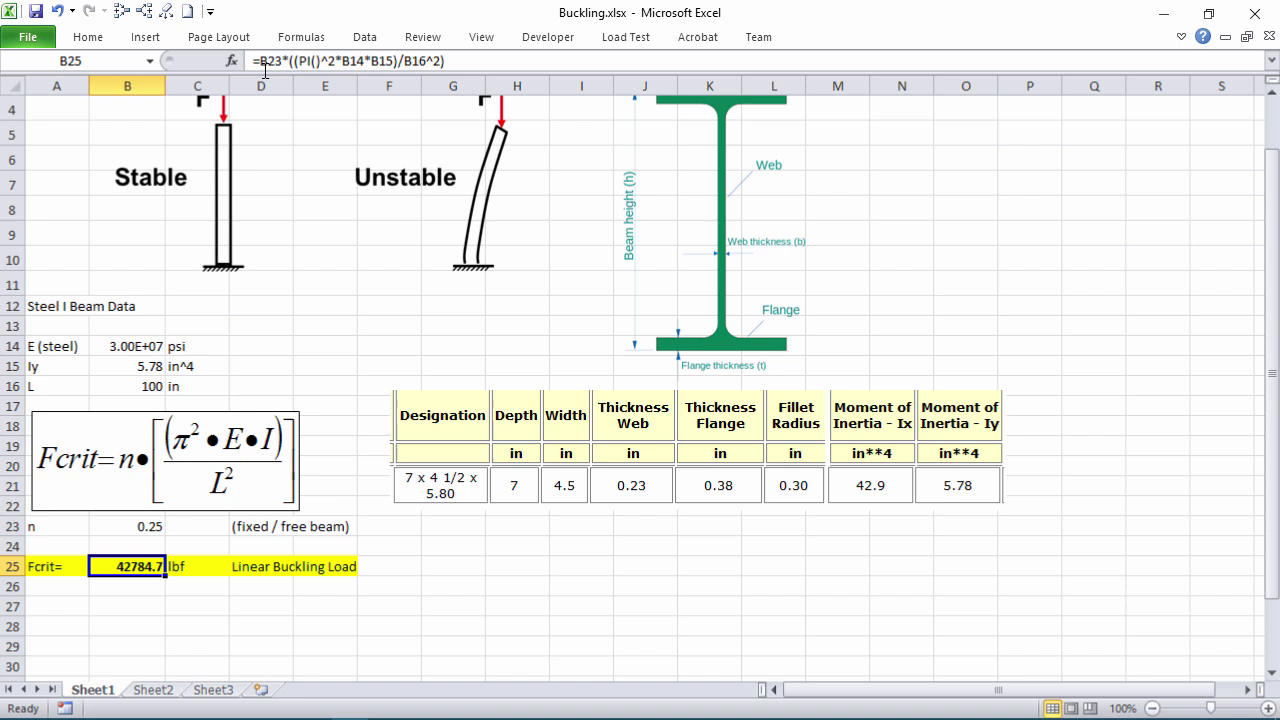
{"action": "left_click", "coordinate": [290, 594]}
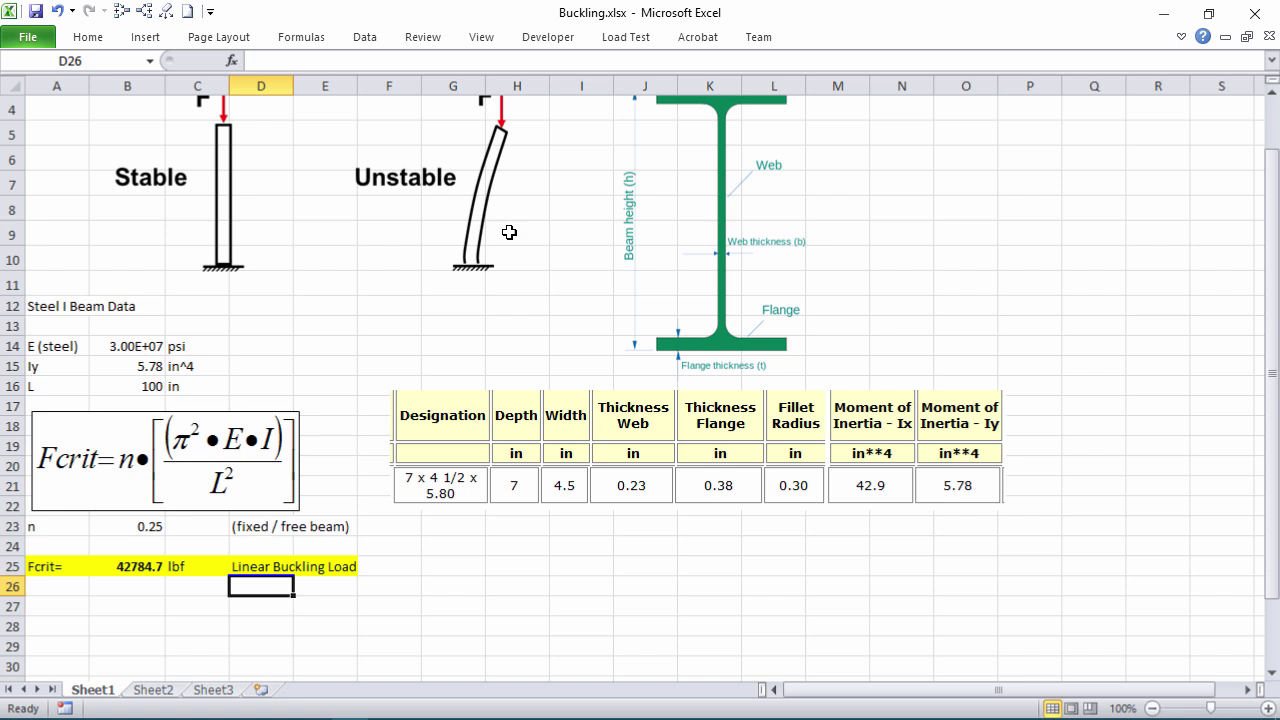
{"action": "left_click_drag", "start_coordinate": [493, 20], "coordinate": [713, 33]}
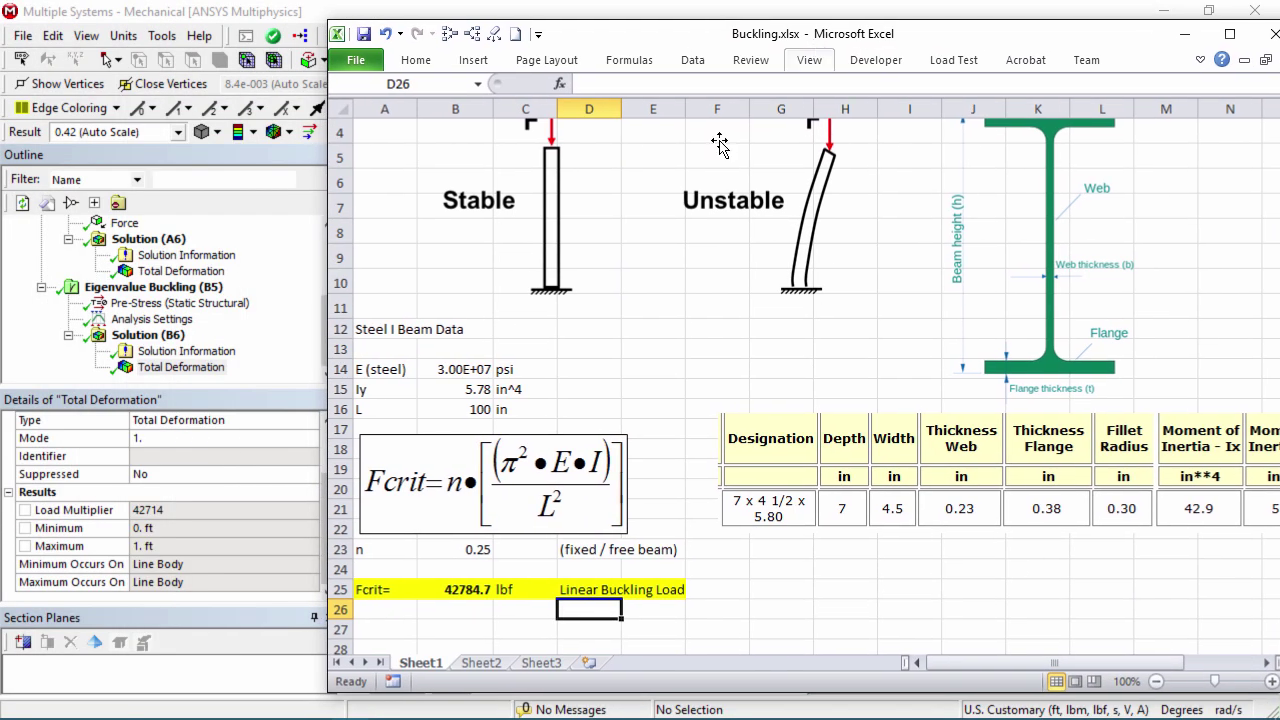
Create a Total Deformation 2 result for mode 2 from the load multiplier graph under Solution (B6)
{"action": "left_click", "coordinate": [174, 512]}
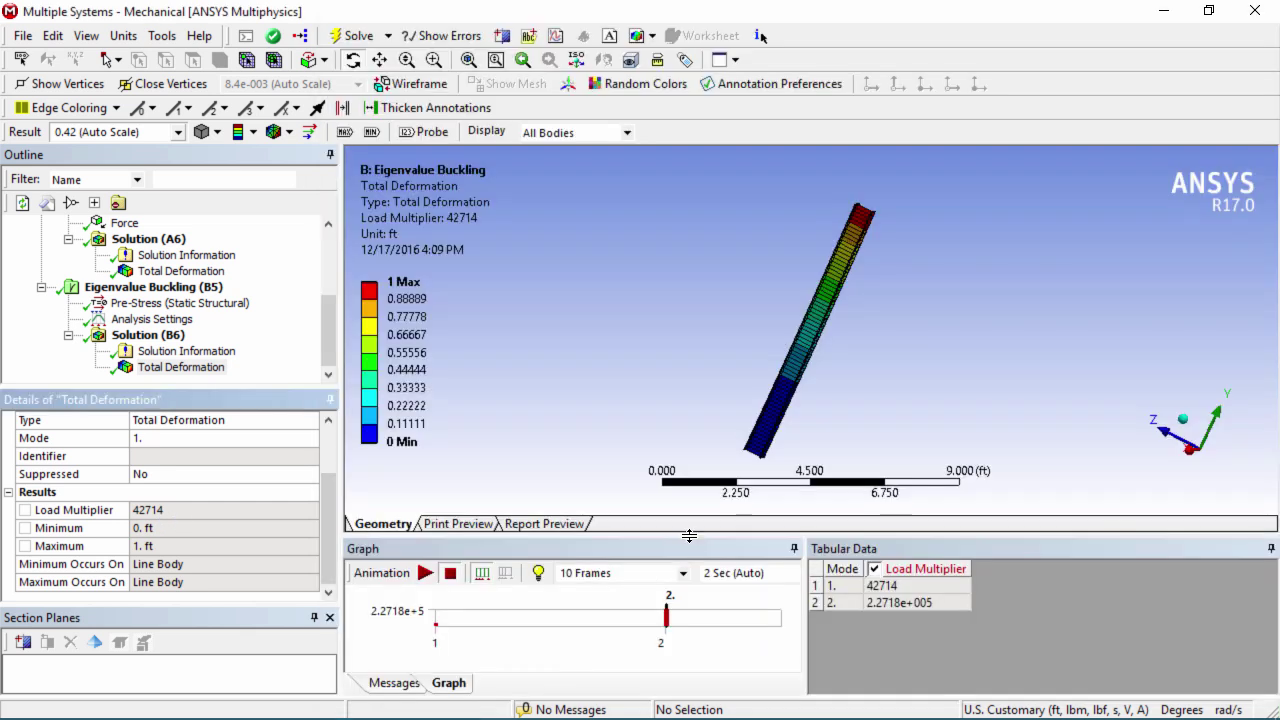
{"action": "left_click_drag", "start_coordinate": [689, 536], "coordinate": [694, 438]}
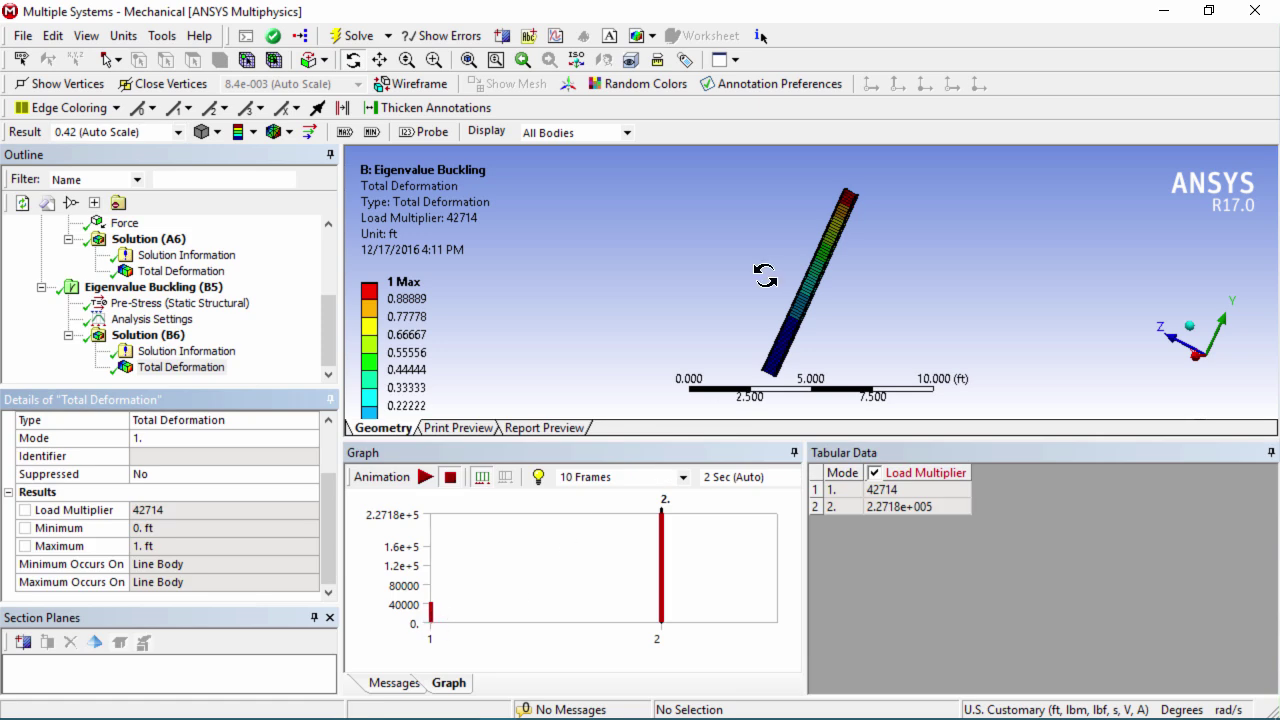
{"action": "left_click_drag", "start_coordinate": [765, 276], "coordinate": [655, 334]}
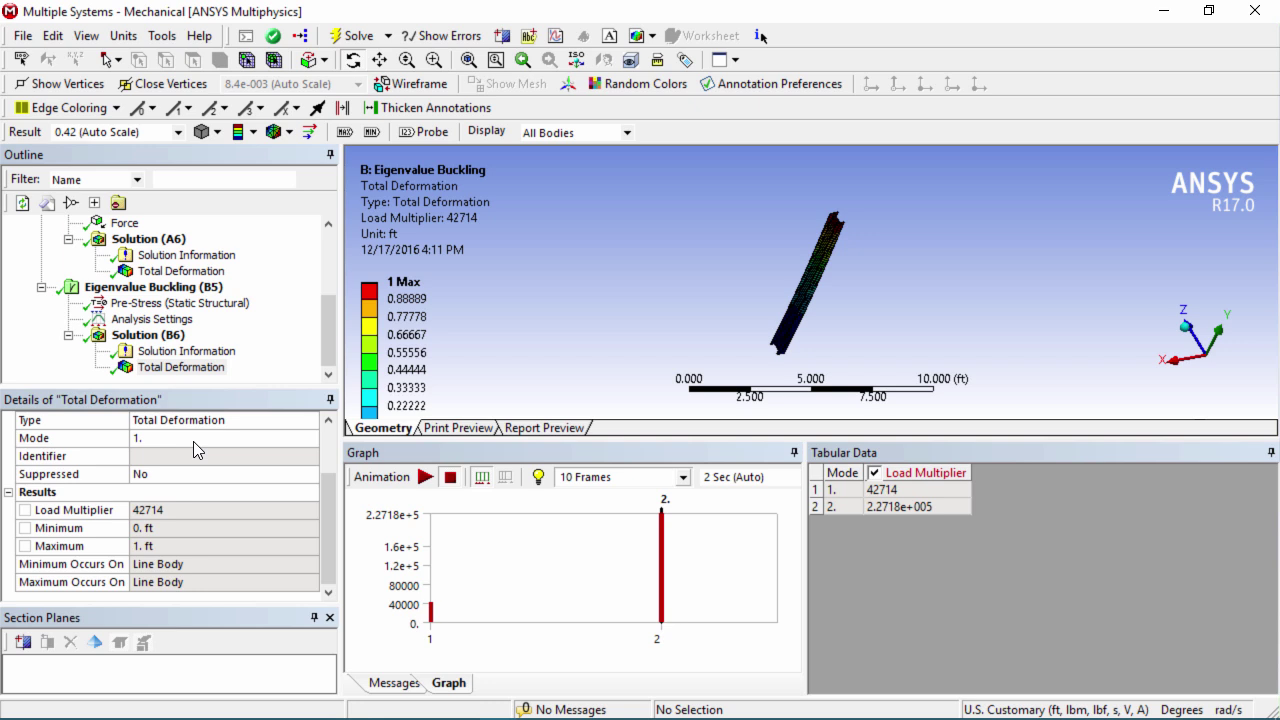
{"action": "left_click_drag", "start_coordinate": [328, 486], "coordinate": [328, 446]}
{"action": "left_click", "coordinate": [181, 367]}
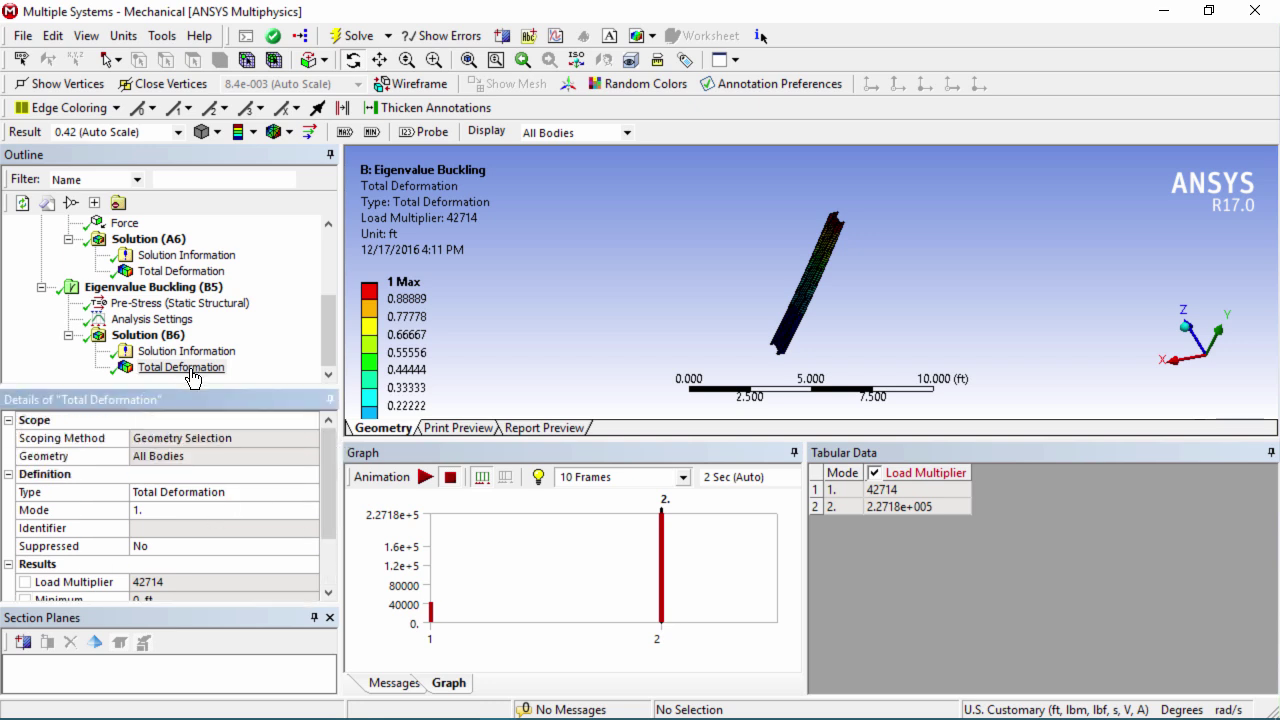
{"action": "right_click", "coordinate": [663, 550]}
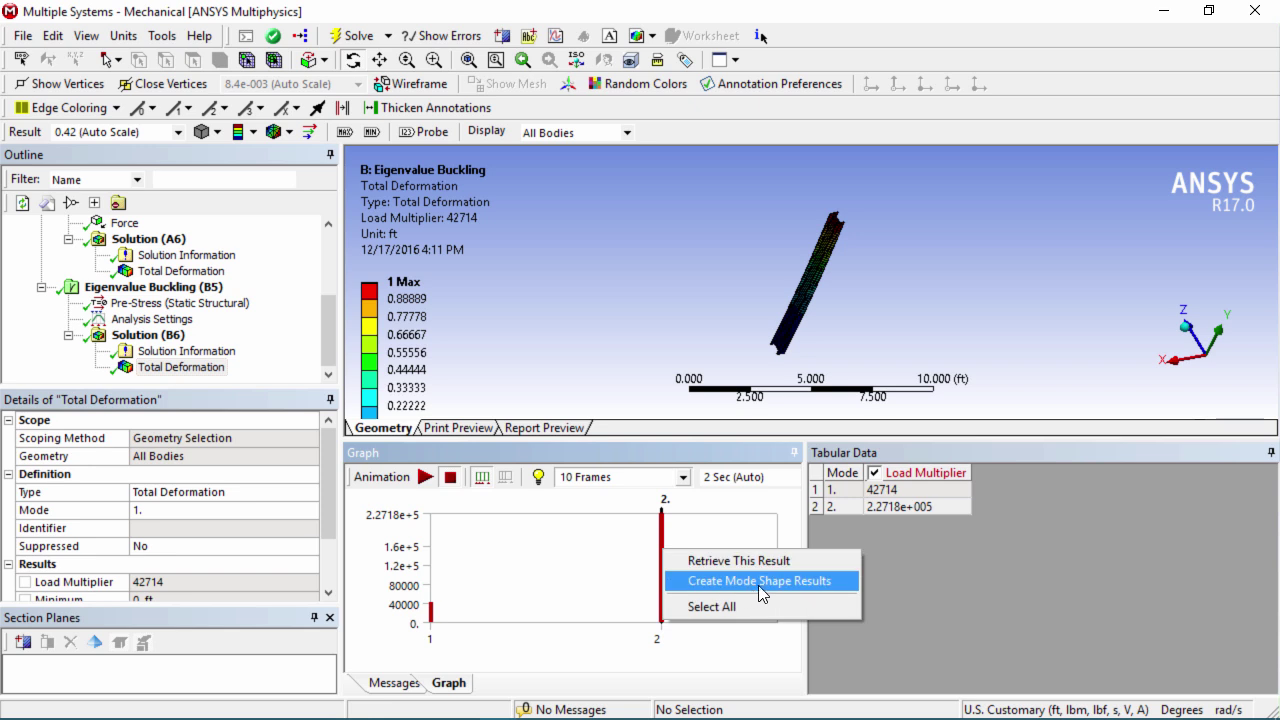
{"action": "left_click", "coordinate": [816, 588]}
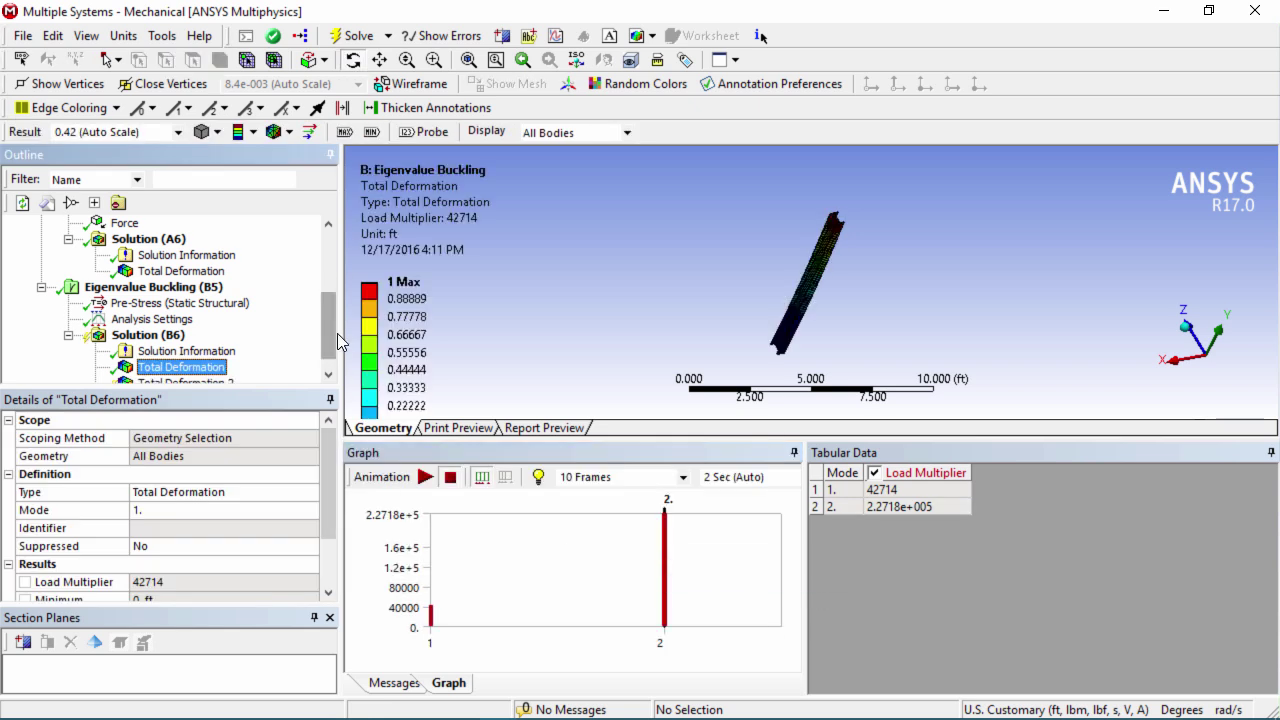
{"action": "scroll", "coordinate": [328, 362], "scroll_direction": "down", "scroll_amount": 1}
Solve the new Total Deformation 2 result and animate the mode 2 buckled beam
{"action": "right_click", "coordinate": [179, 368]}
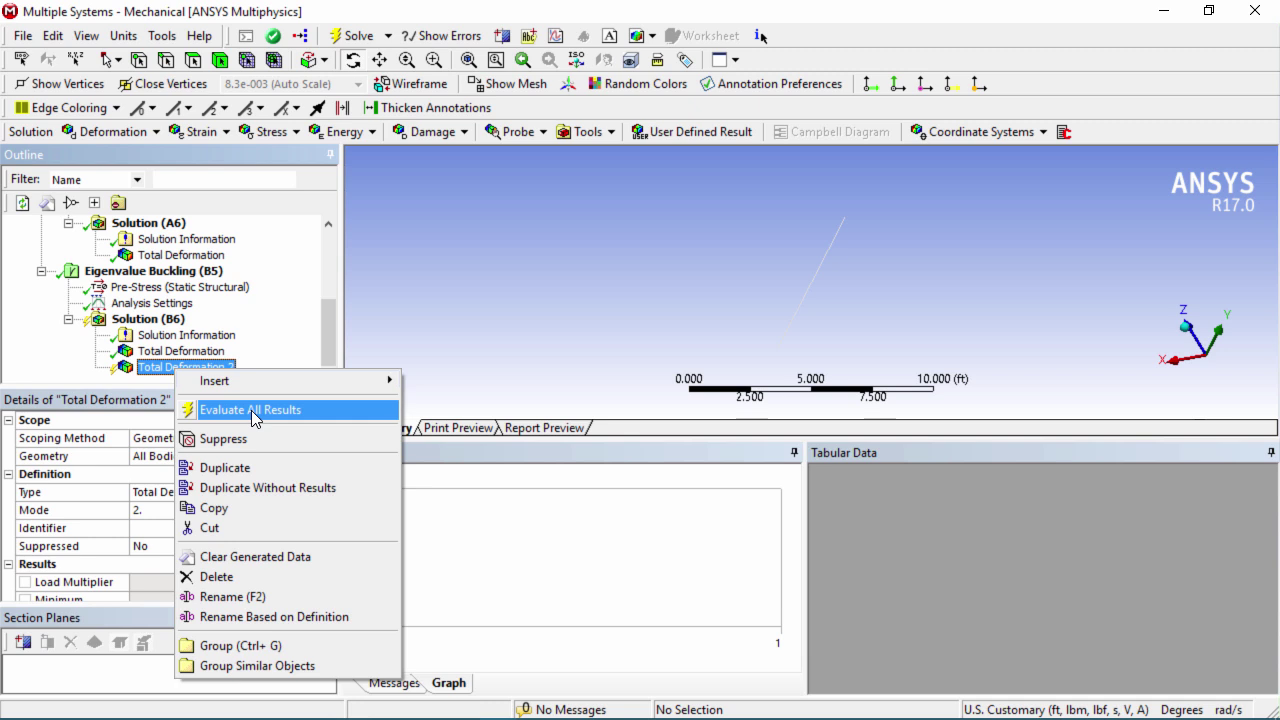
{"action": "left_click", "coordinate": [253, 411]}
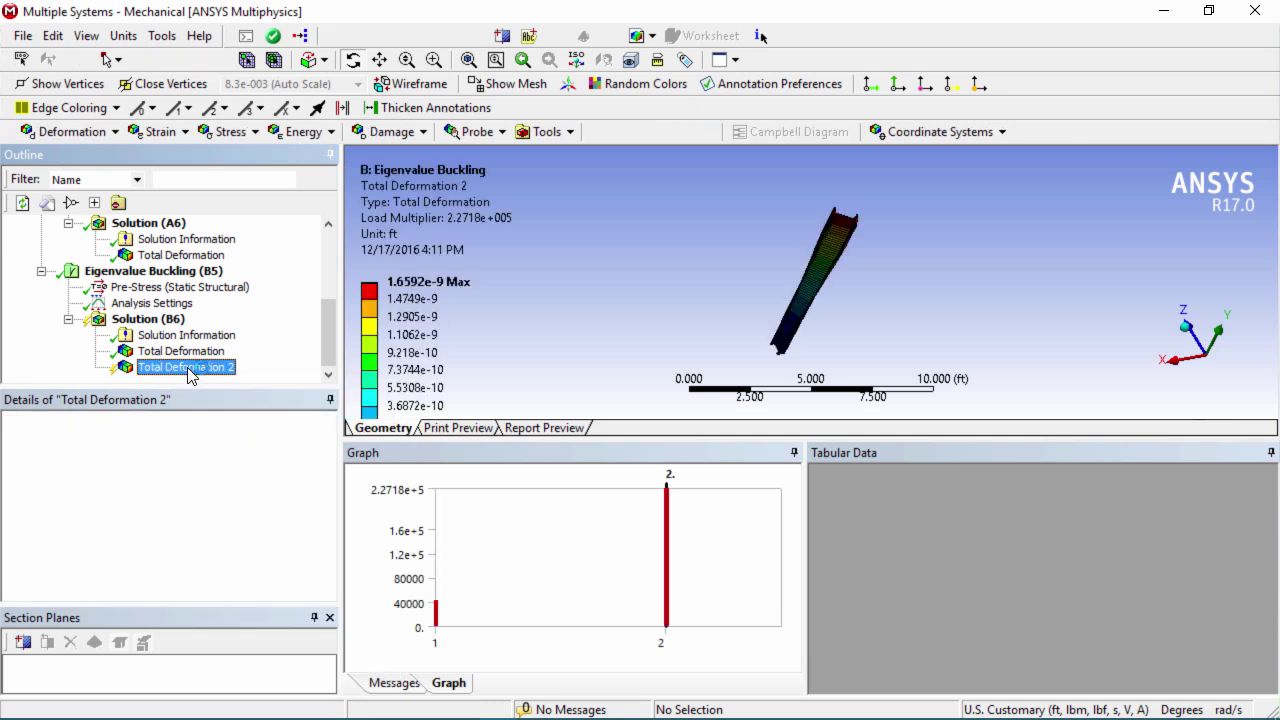
{"action": "middle_click_drag", "start_coordinate": [858, 295], "coordinate": [817, 345]}
{"action": "scroll", "coordinate": [825, 325], "scroll_direction": "up", "scroll_amount": 2}
{"action": "scroll", "coordinate": [825, 325], "scroll_direction": "up", "scroll_amount": 5}
{"action": "scroll", "coordinate": [817, 345], "scroll_direction": "down", "scroll_amount": 1}
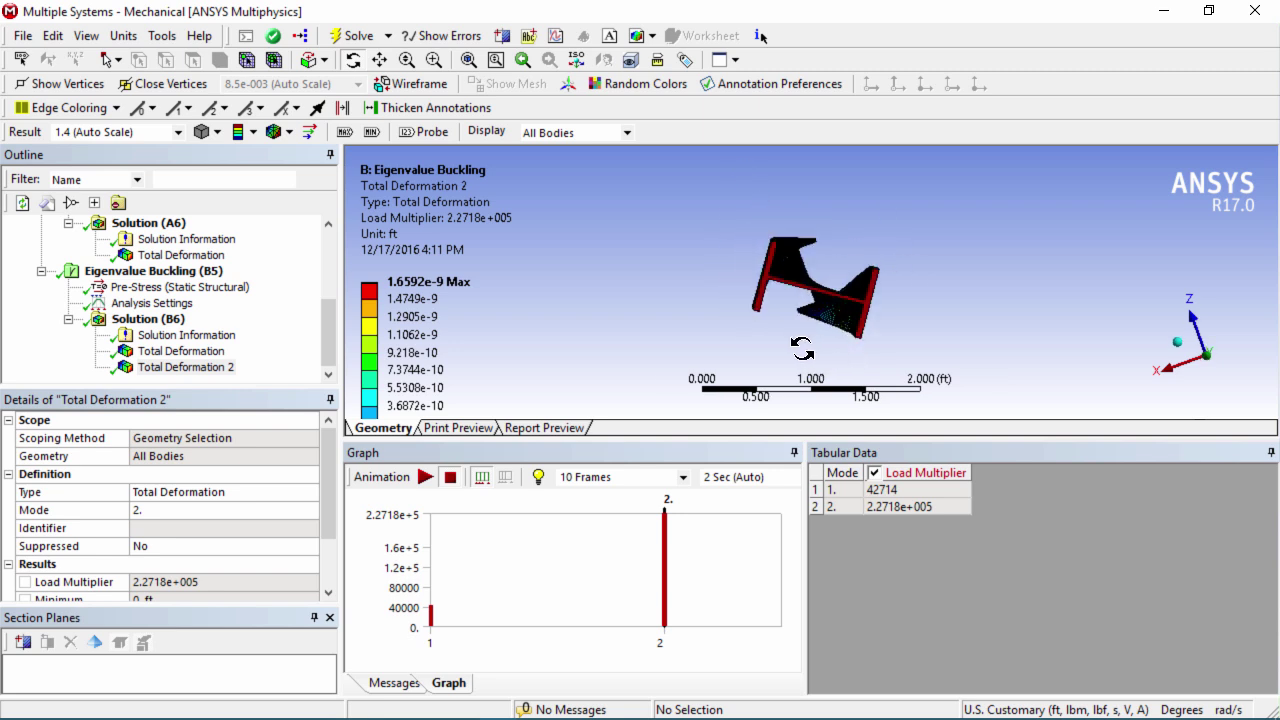
{"action": "left_click", "coordinate": [425, 477]}
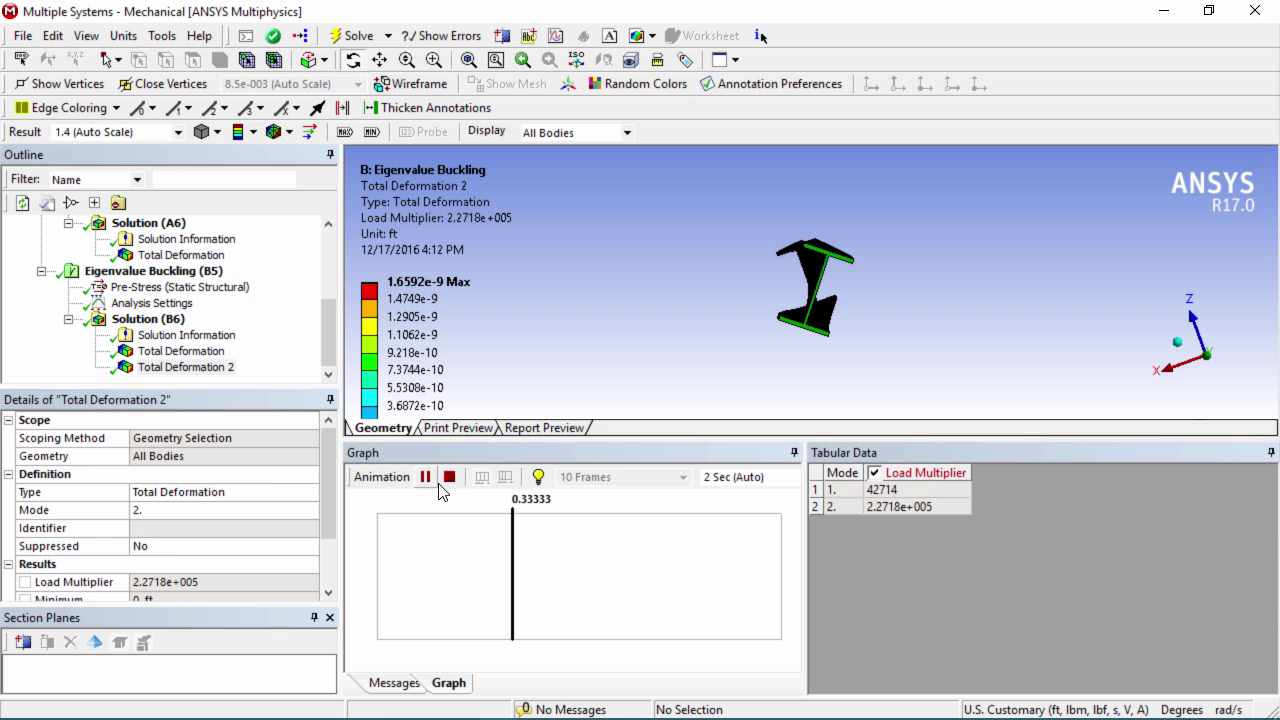
{"action": "left_click", "coordinate": [449, 477]}
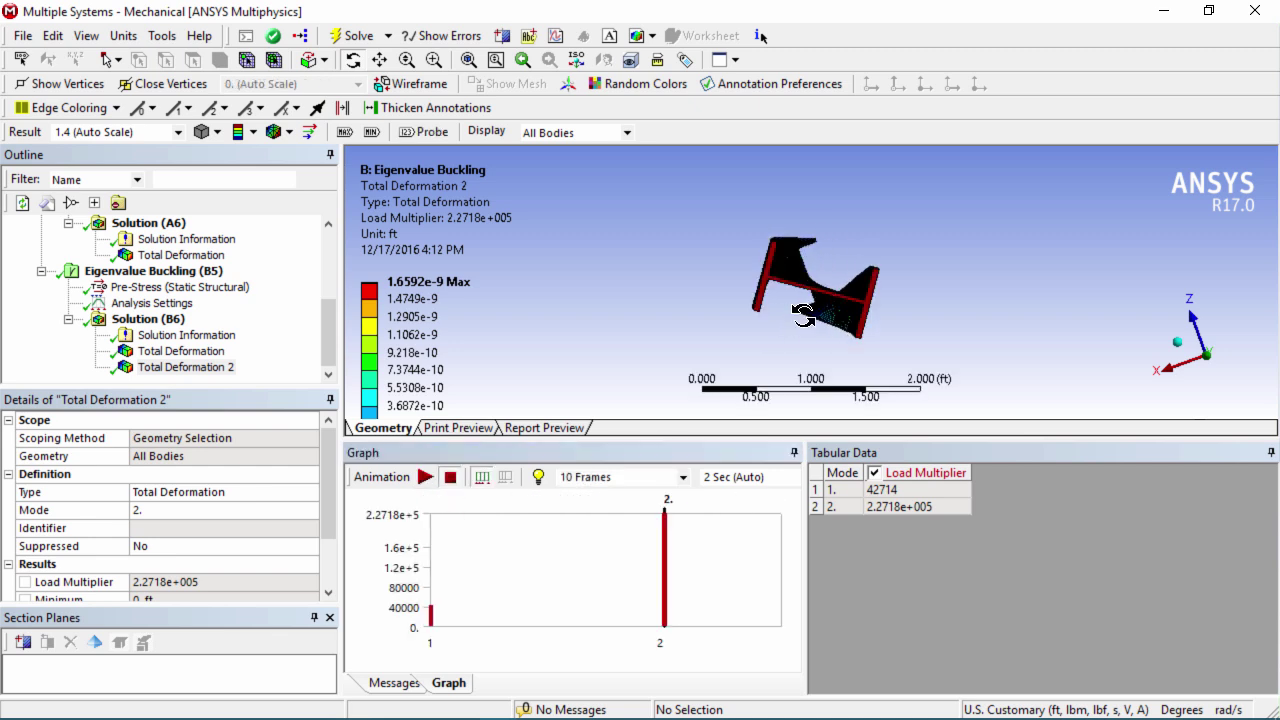
Animate the mode 1 buckling shape, then show the Analysis Settings with Max Modes 2
{"action": "left_click", "coordinate": [181, 351]}
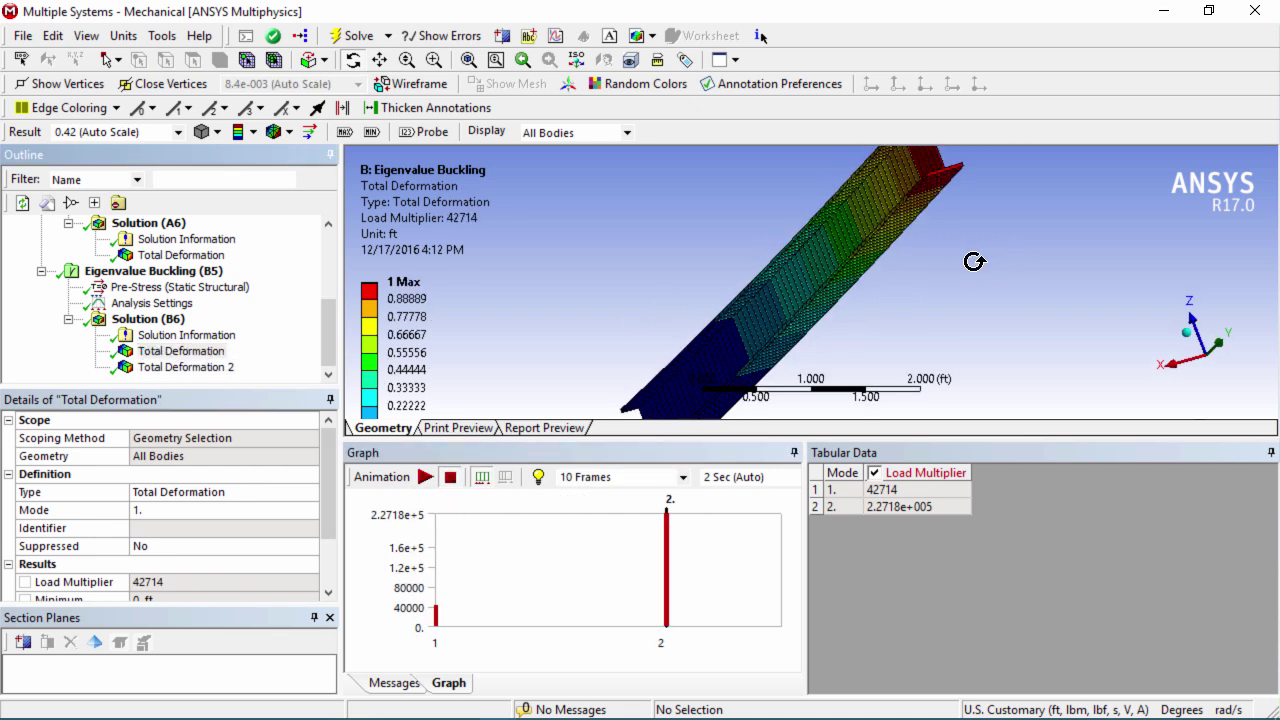
{"action": "left_click_drag", "start_coordinate": [973, 262], "coordinate": [866, 585]}
{"action": "left_click_drag", "start_coordinate": [583, 411], "coordinate": [738, 381]}
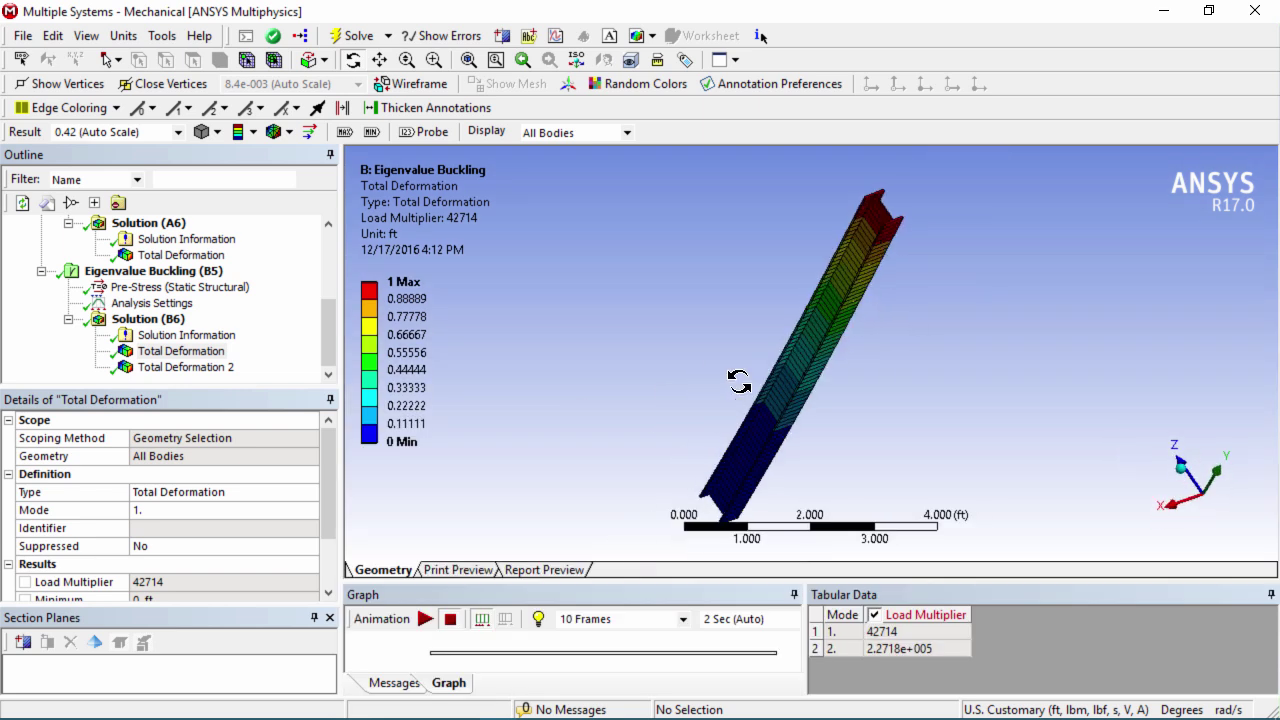
{"action": "left_click", "coordinate": [426, 620]}
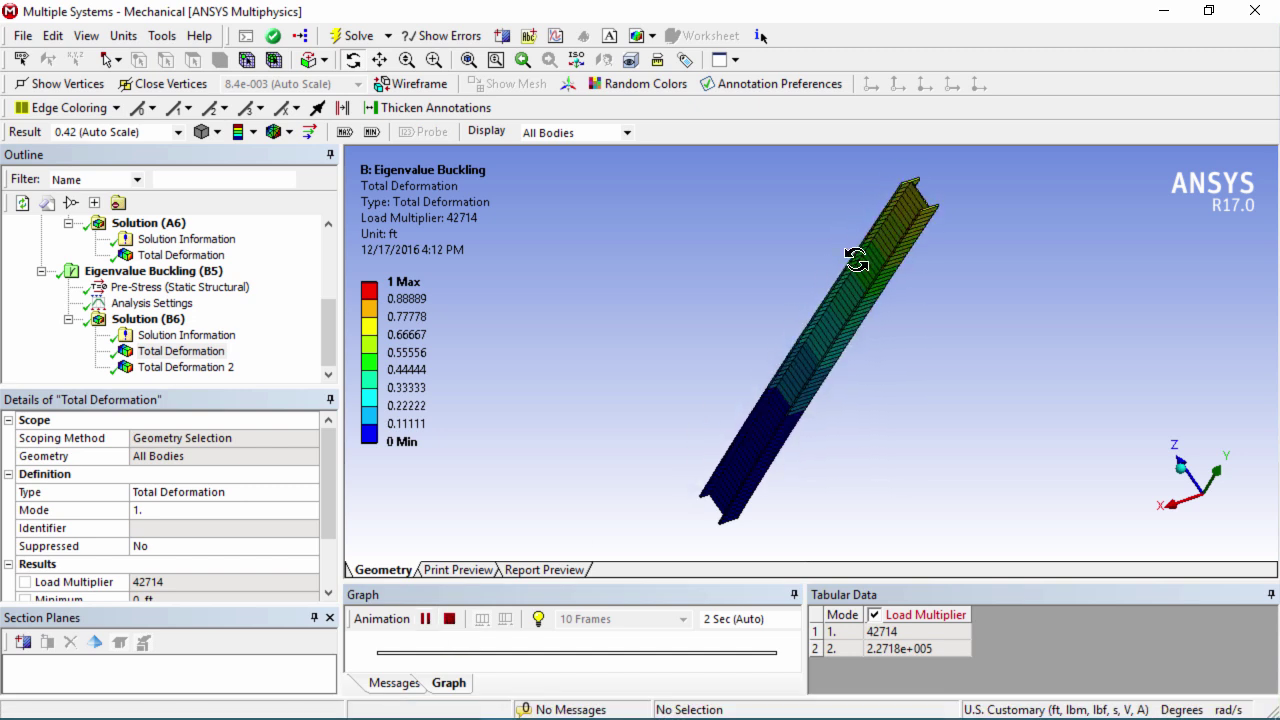
{"action": "left_click", "coordinate": [450, 619]}
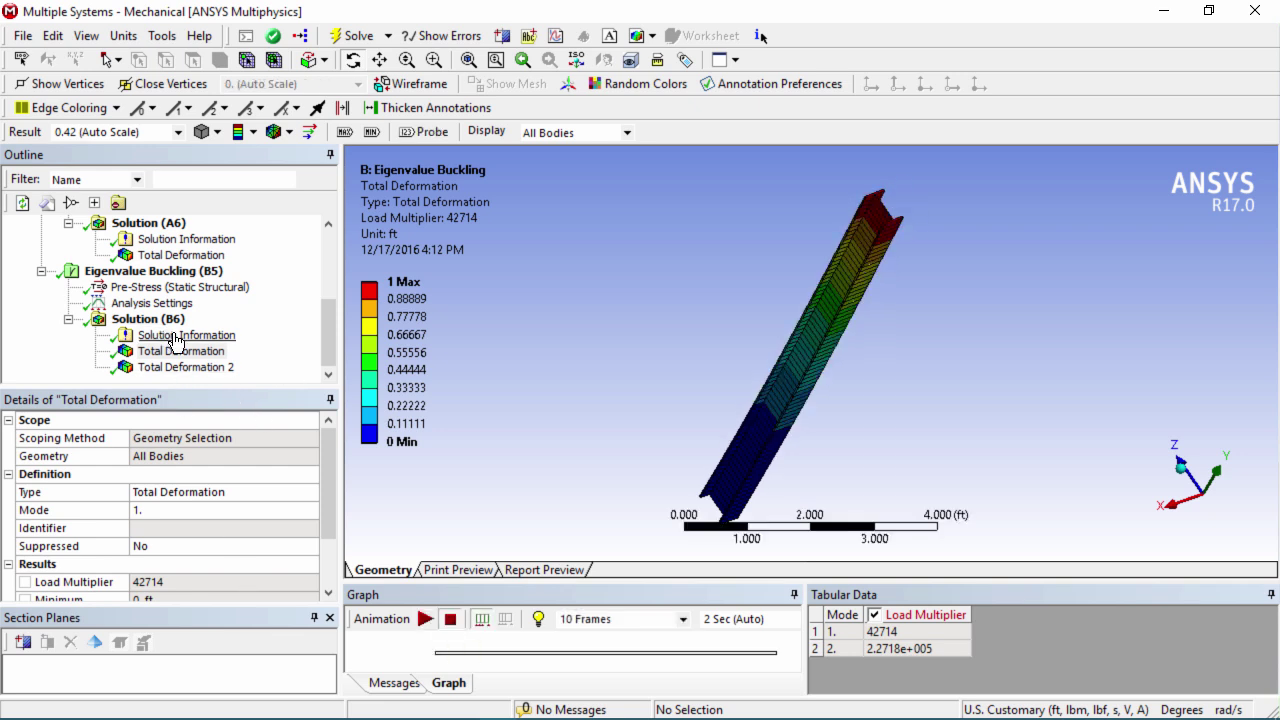
{"action": "left_click", "coordinate": [152, 302]}
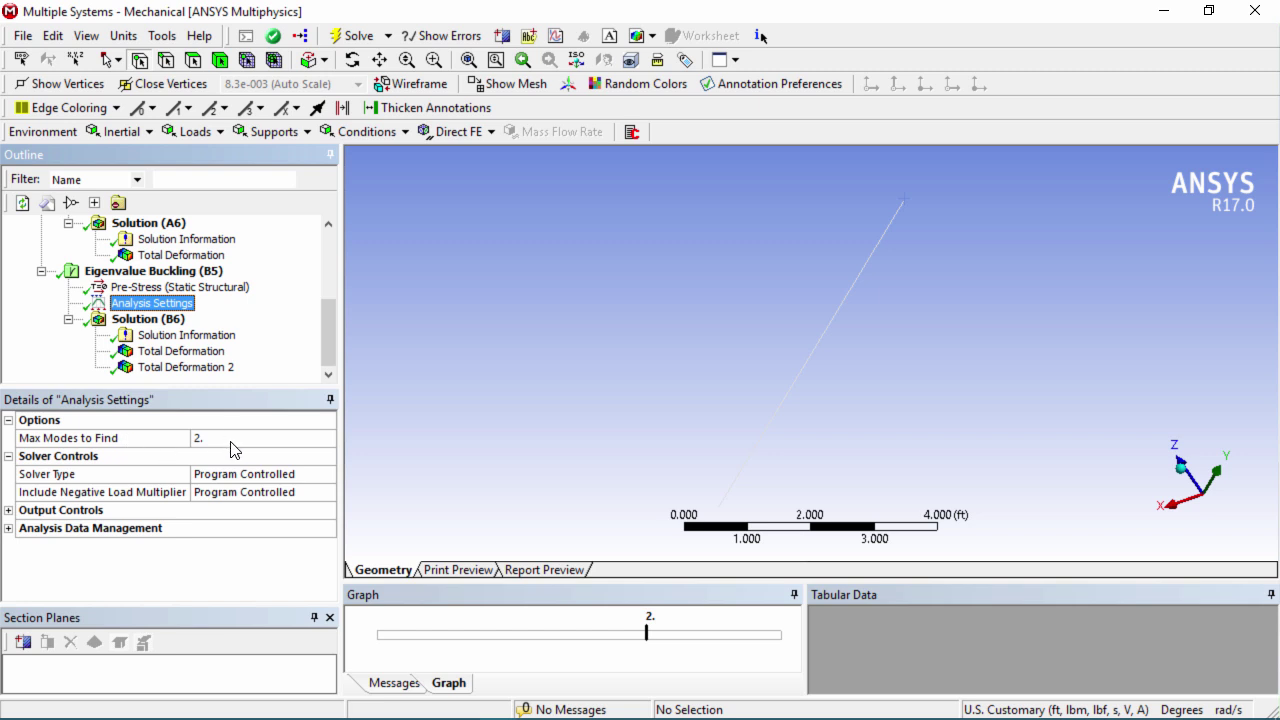
Set the static Force's Y component to -10000 lbf
{"action": "left_click", "coordinate": [262, 446]}
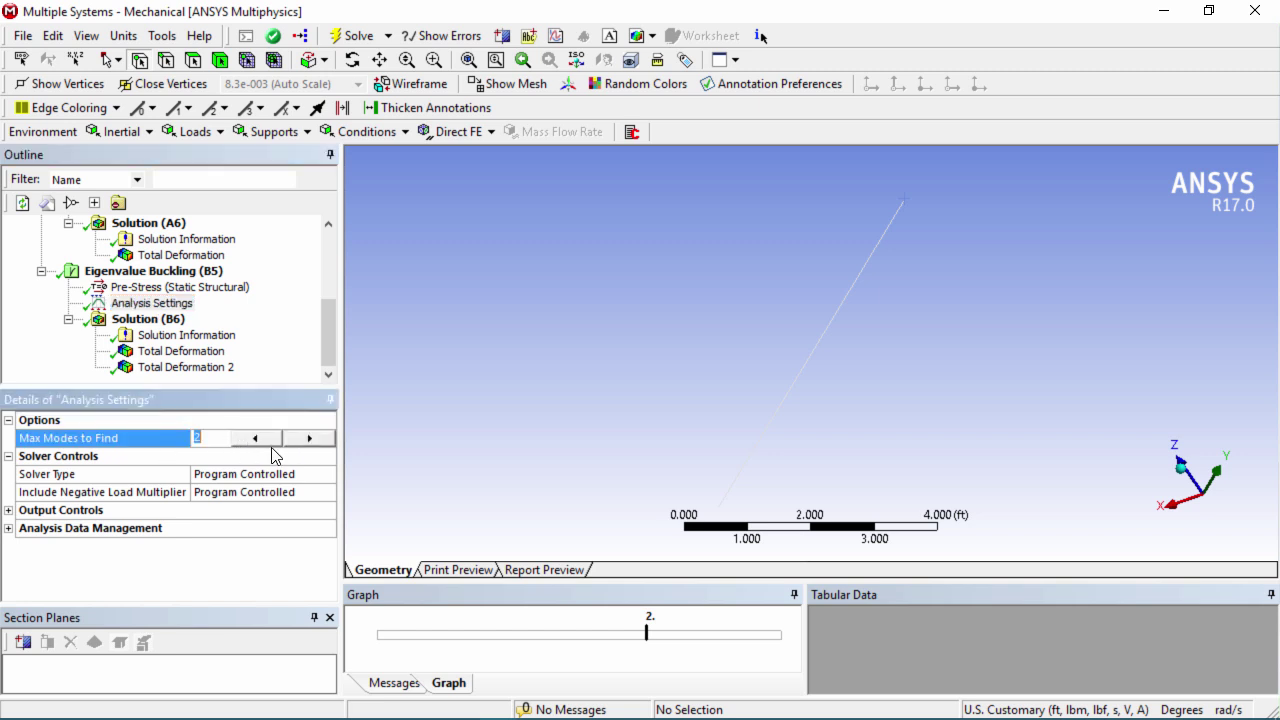
{"action": "left_click_drag", "start_coordinate": [329, 342], "coordinate": [326, 303]}
{"action": "left_click", "coordinate": [125, 303]}
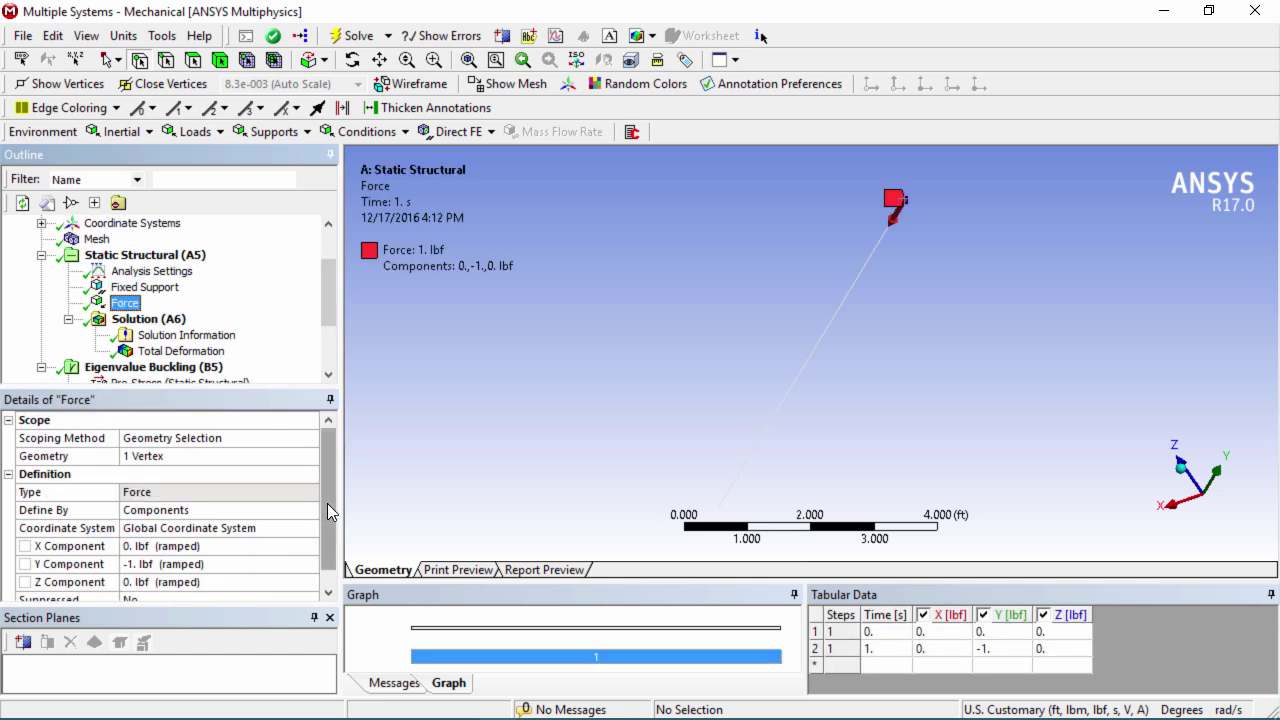
{"action": "left_click_drag", "start_coordinate": [327, 503], "coordinate": [327, 518]}
{"action": "left_click", "coordinate": [172, 546]}
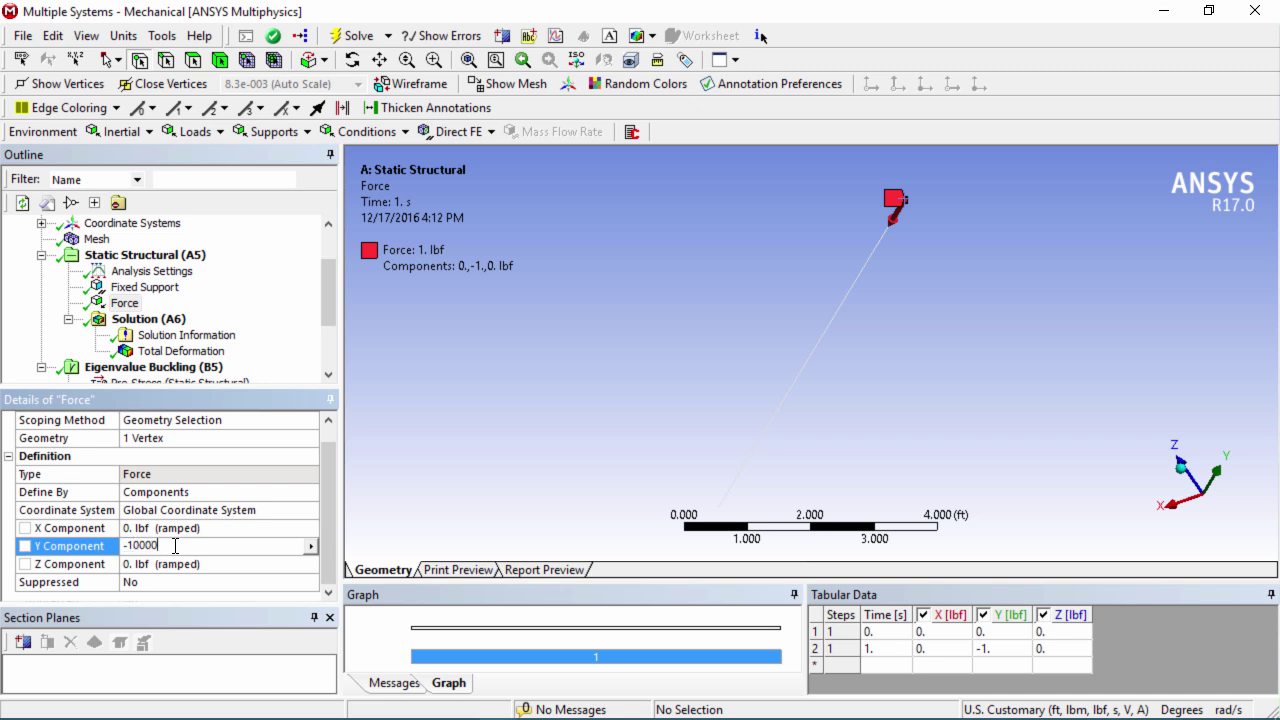
{"action": "type", "text": "-10000"}
{"action": "key", "text": "Return"}
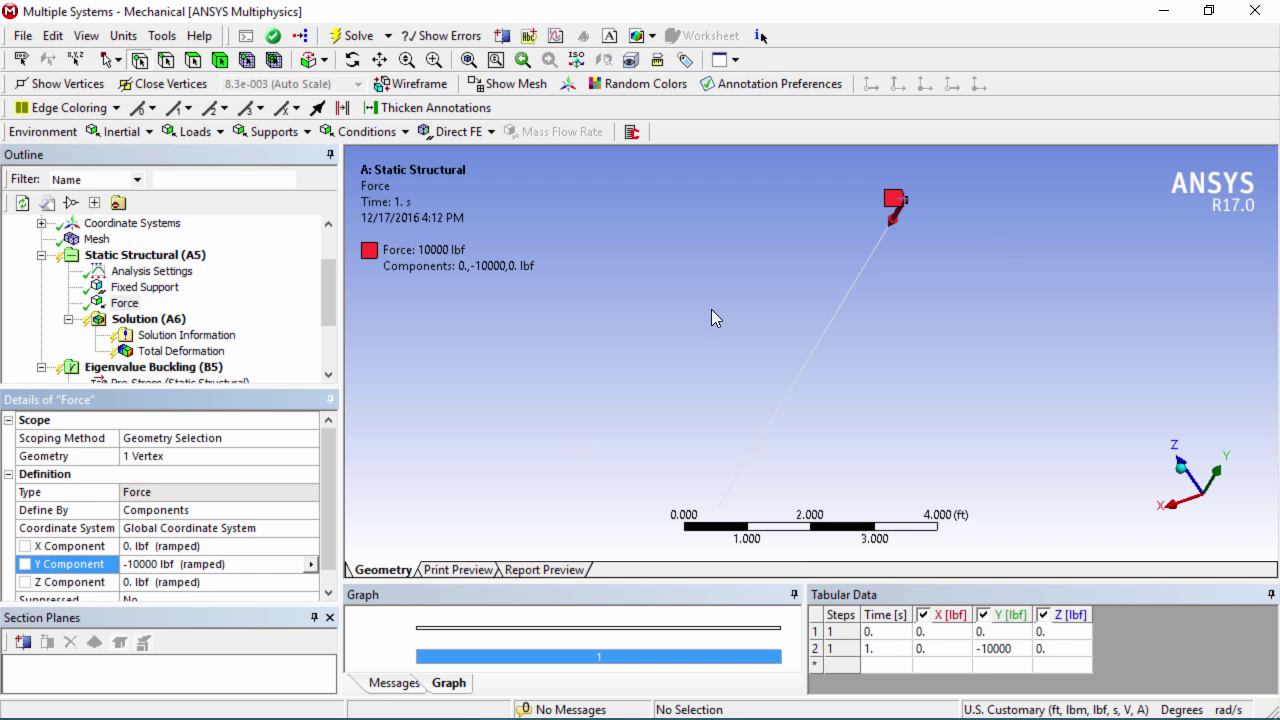
Re-solve the Eigenvalue Buckling analysis and view the static Total Deformation of 0.00057212 ft
{"action": "left_click_drag", "start_coordinate": [324, 284], "coordinate": [324, 316]}
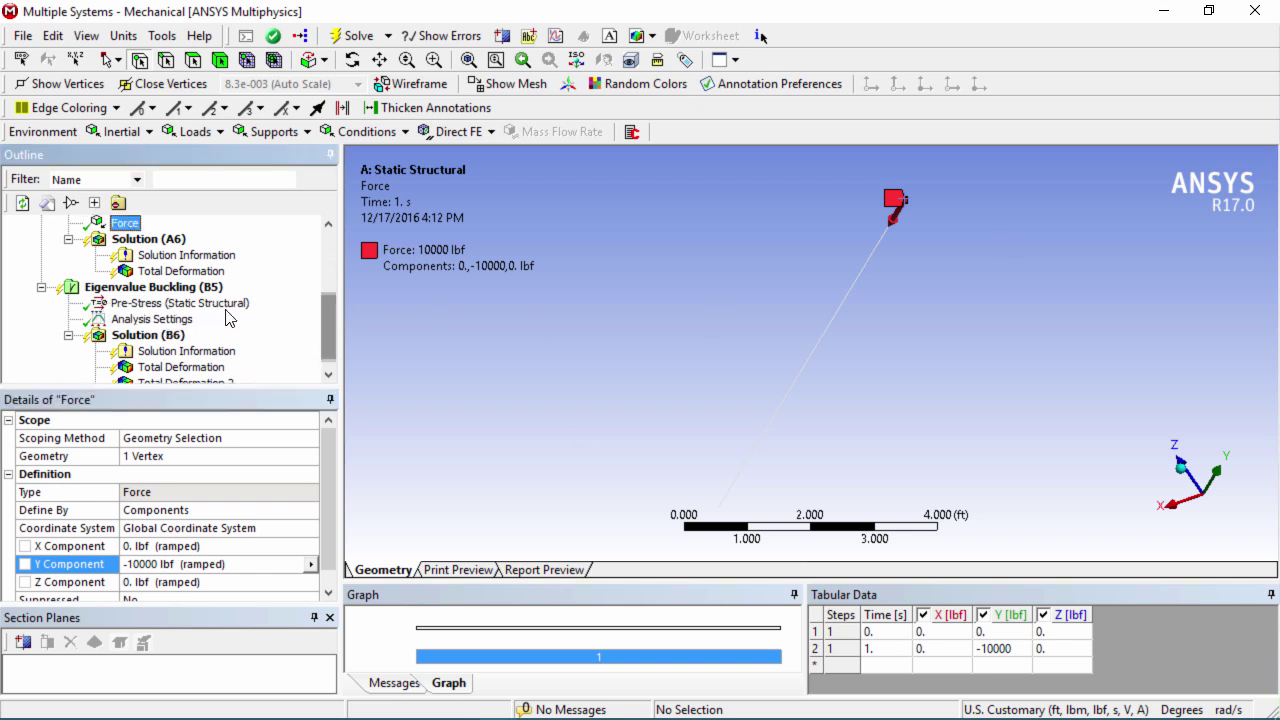
{"action": "right_click", "coordinate": [153, 296]}
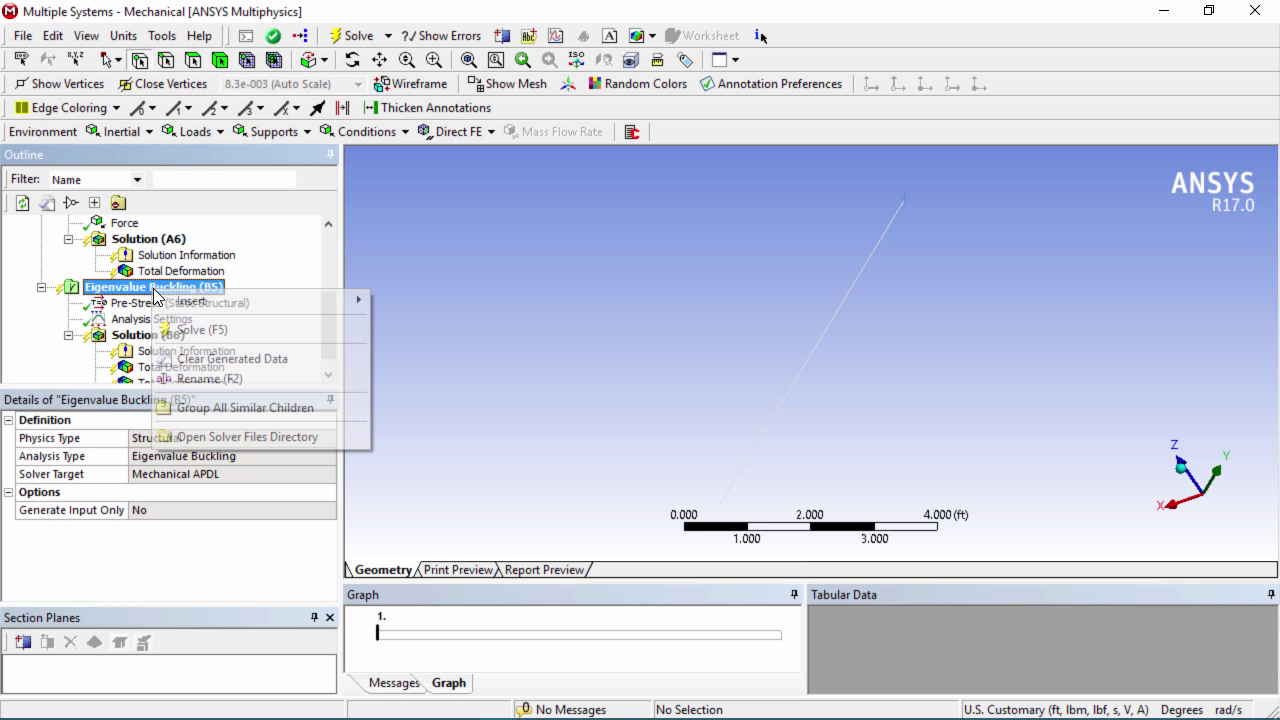
{"action": "left_click", "coordinate": [215, 330]}
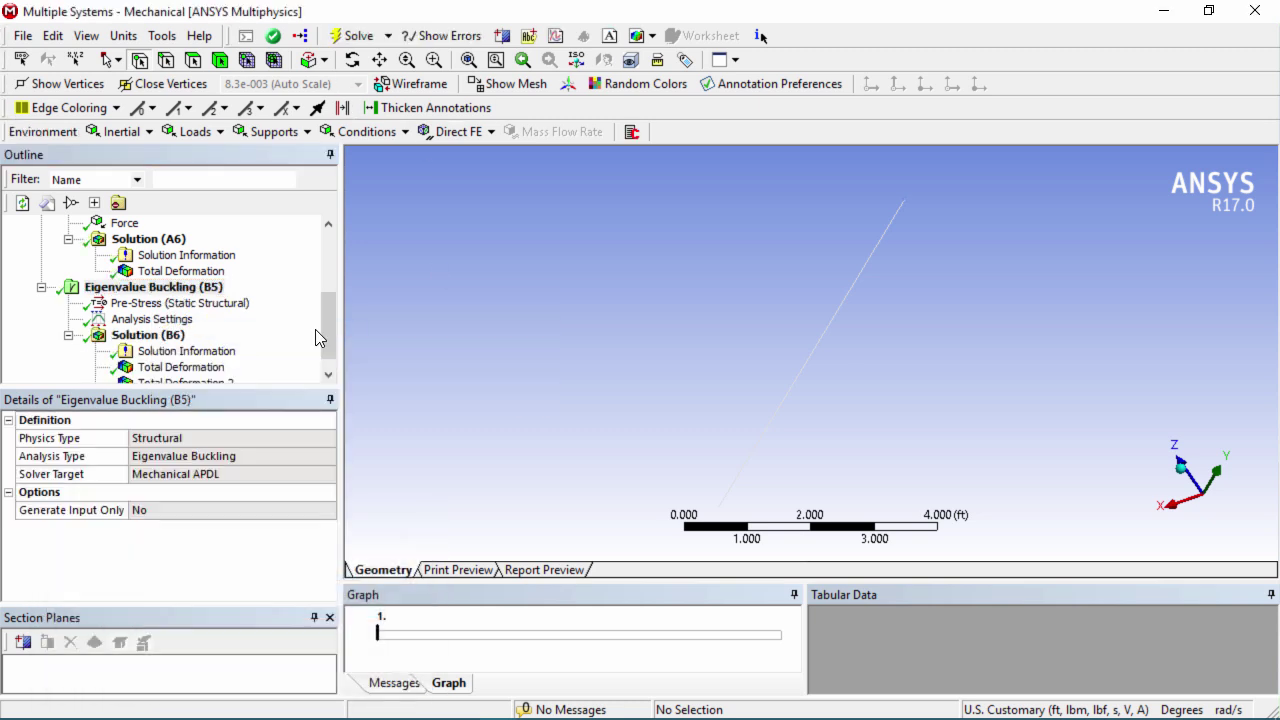
{"action": "scroll", "coordinate": [331, 327], "scroll_direction": "down", "scroll_amount": 1}
{"action": "left_click", "coordinate": [205, 257]}
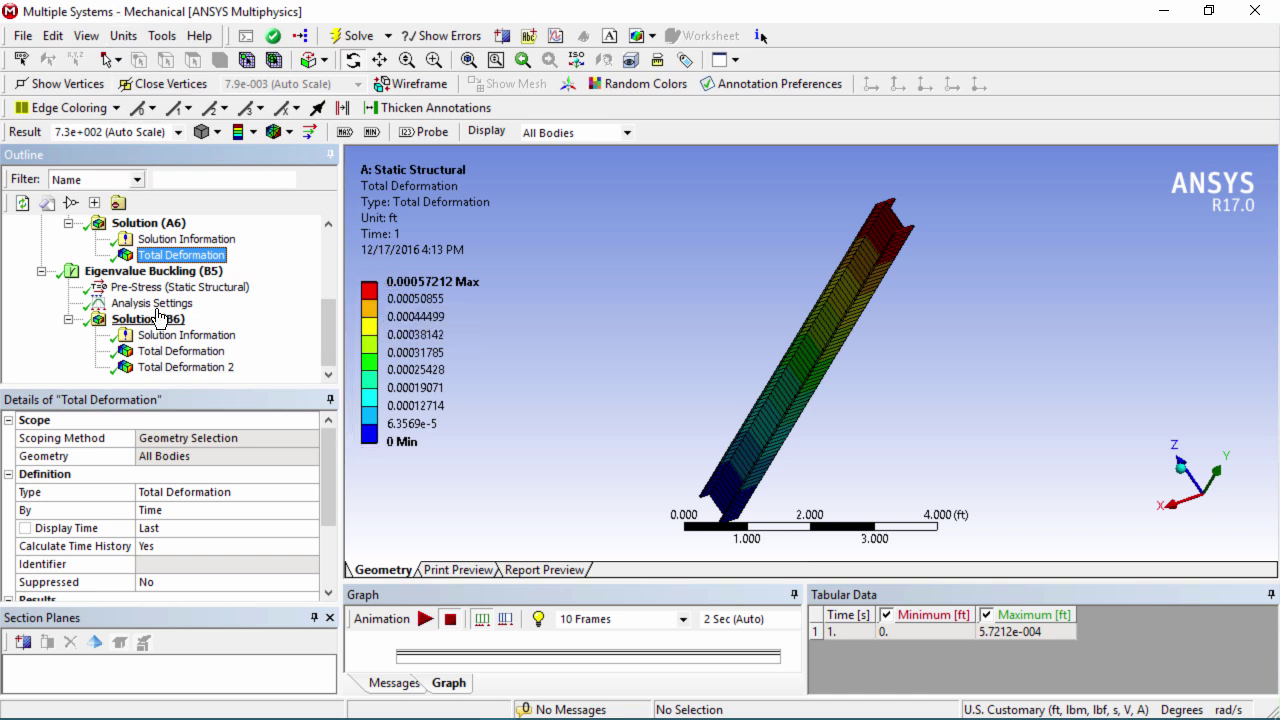
Read the mode 1 Total Deformation Load Multiplier of 4.2714, with mode 2 at 22.718
{"action": "left_click", "coordinate": [186, 352]}
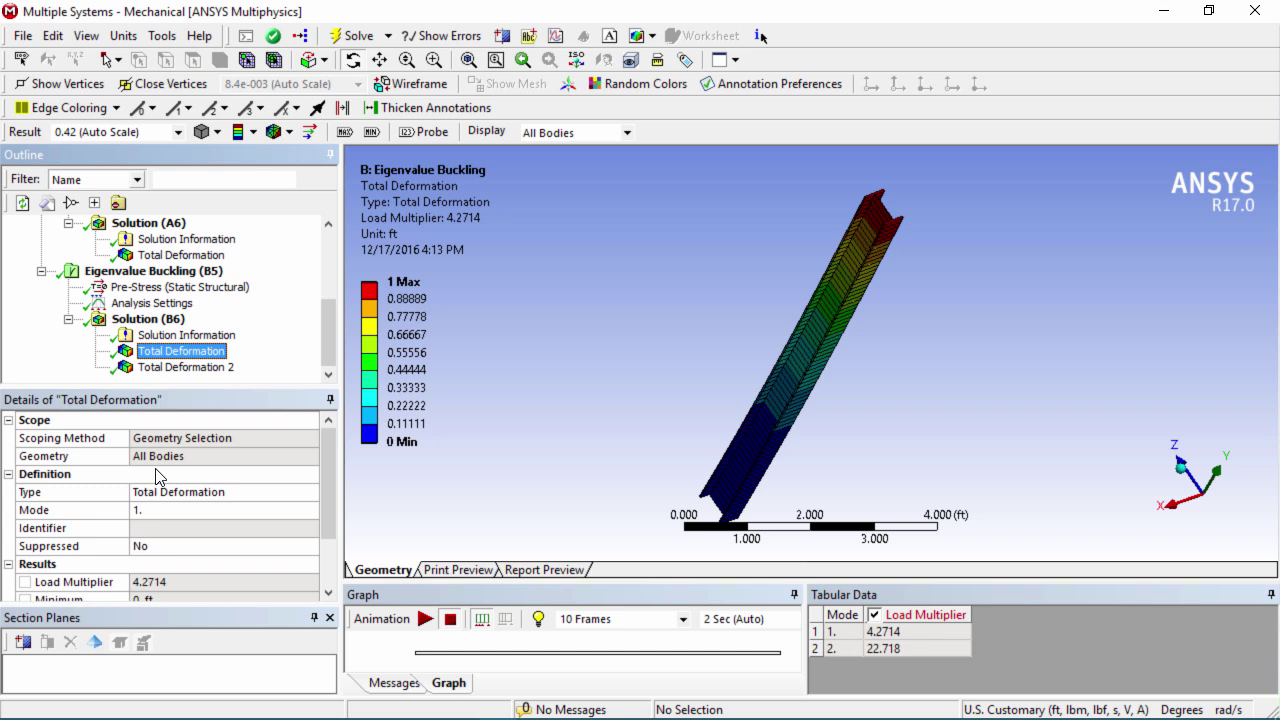
{"action": "left_click_drag", "start_coordinate": [326, 507], "coordinate": [329, 520]}
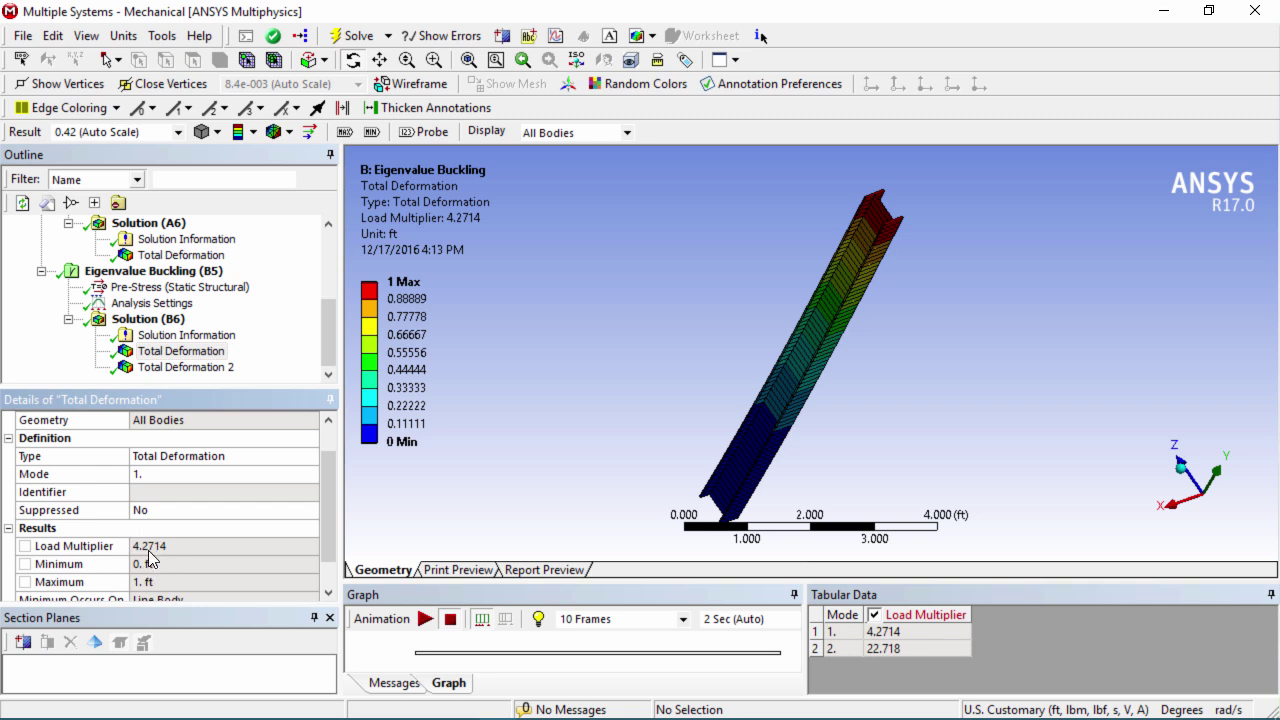
{"action": "left_click", "coordinate": [300, 350]}
{"action": "scroll", "coordinate": [300, 346], "scroll_direction": "up", "scroll_amount": 1}
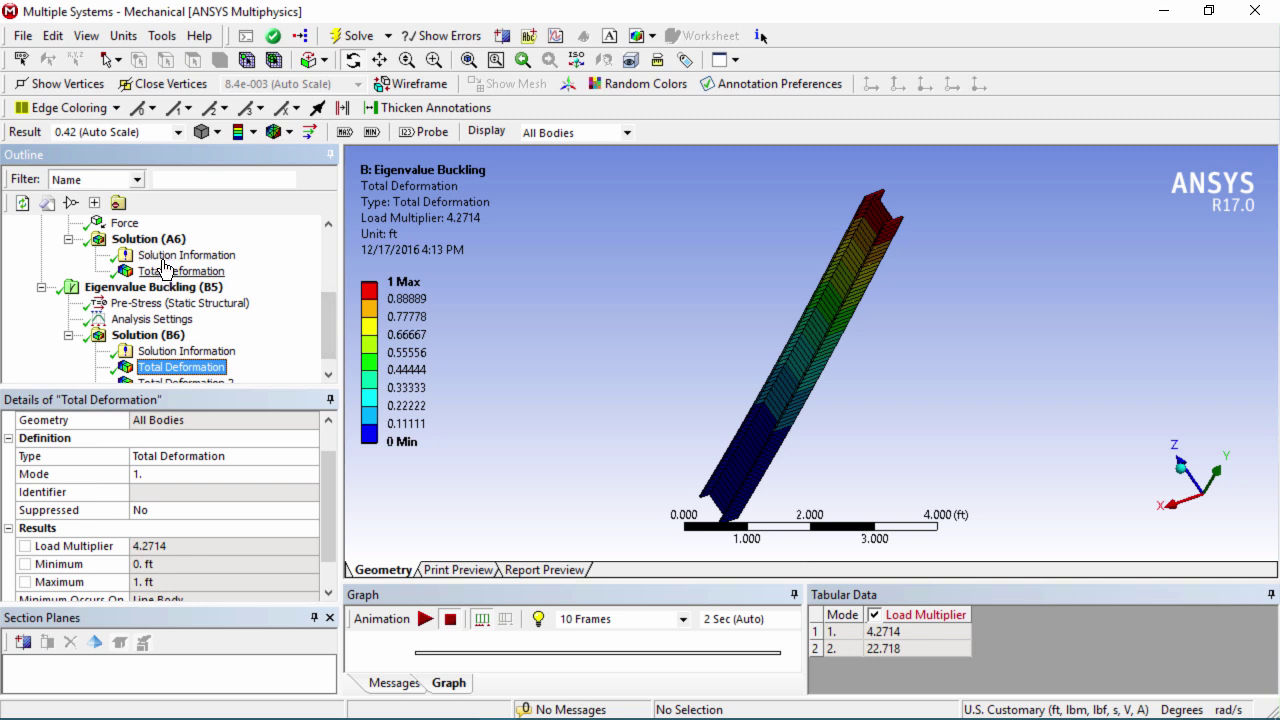
Insert a Beam Tool into the static Solution (A6)
{"action": "left_click", "coordinate": [160, 244]}
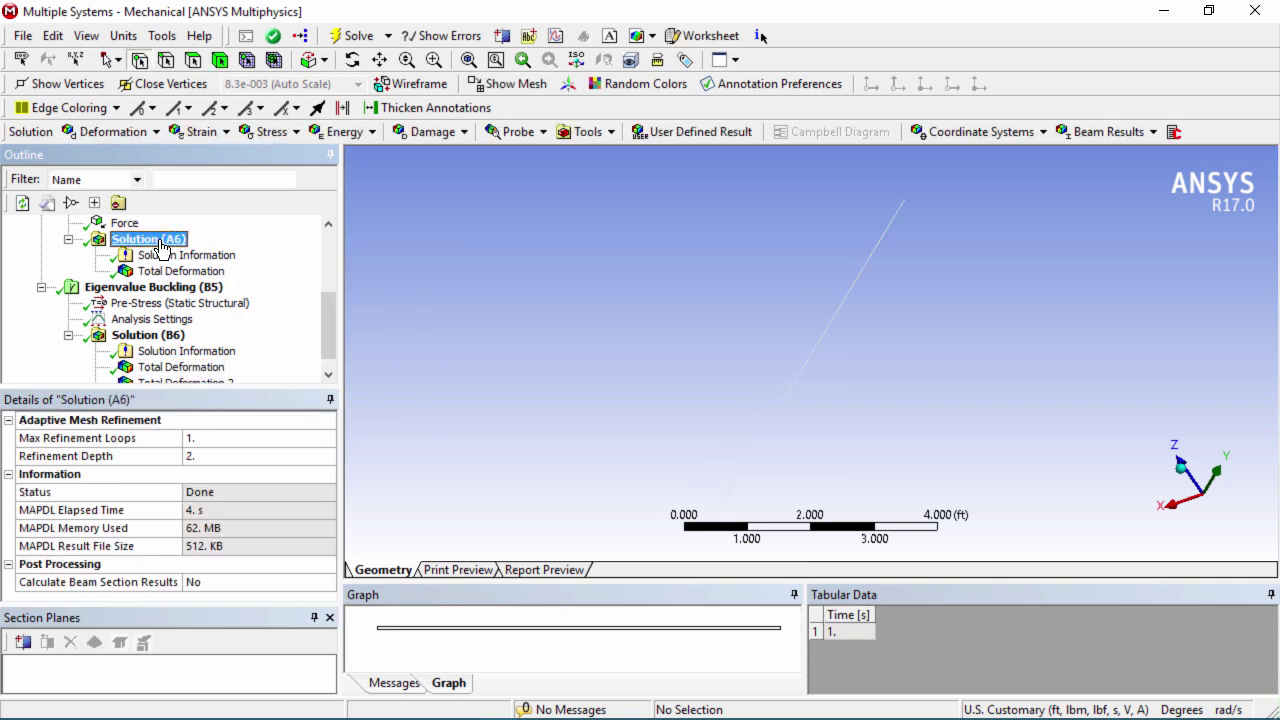
{"action": "right_click", "coordinate": [162, 244]}
{"action": "mouse_move", "coordinate": [206, 251]}
{"action": "mouse_move", "coordinate": [449, 425]}
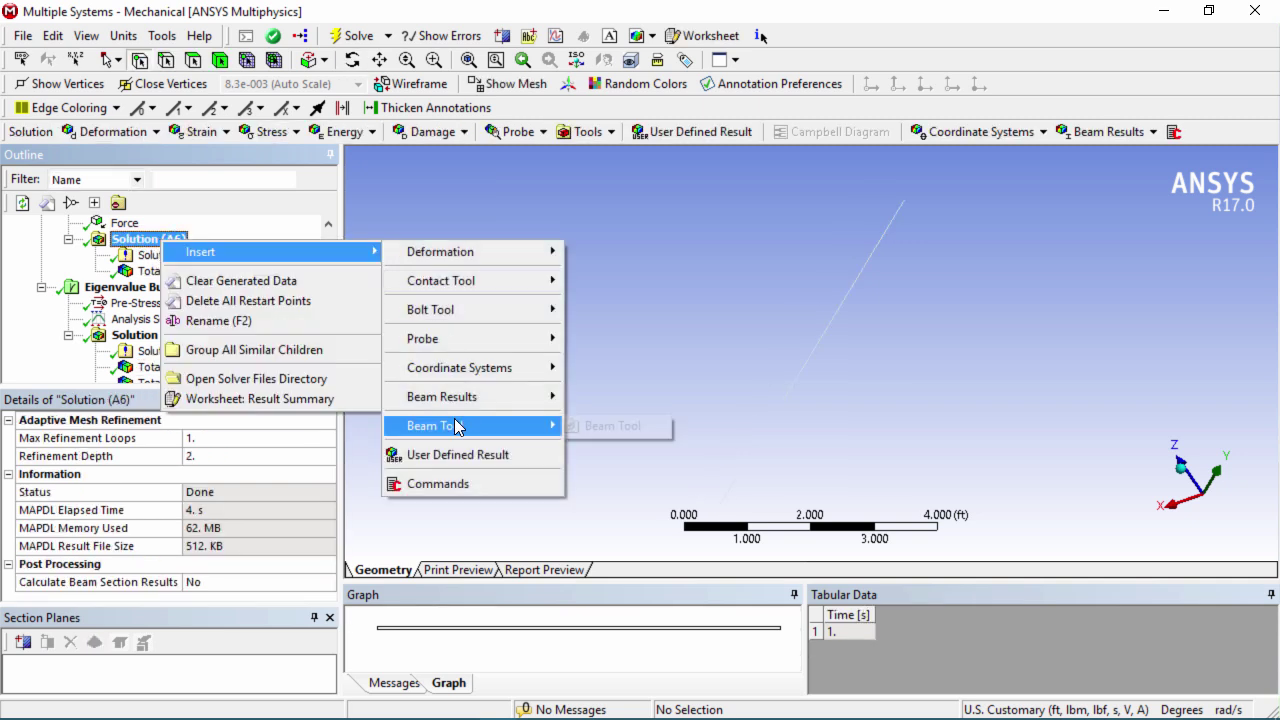
{"action": "left_click", "coordinate": [600, 427]}
Evaluate all Beam Tool results and show Direct Stress of -2.9659e5 psf
{"action": "left_click", "coordinate": [95, 287]}
{"action": "right_click", "coordinate": [160, 287]}
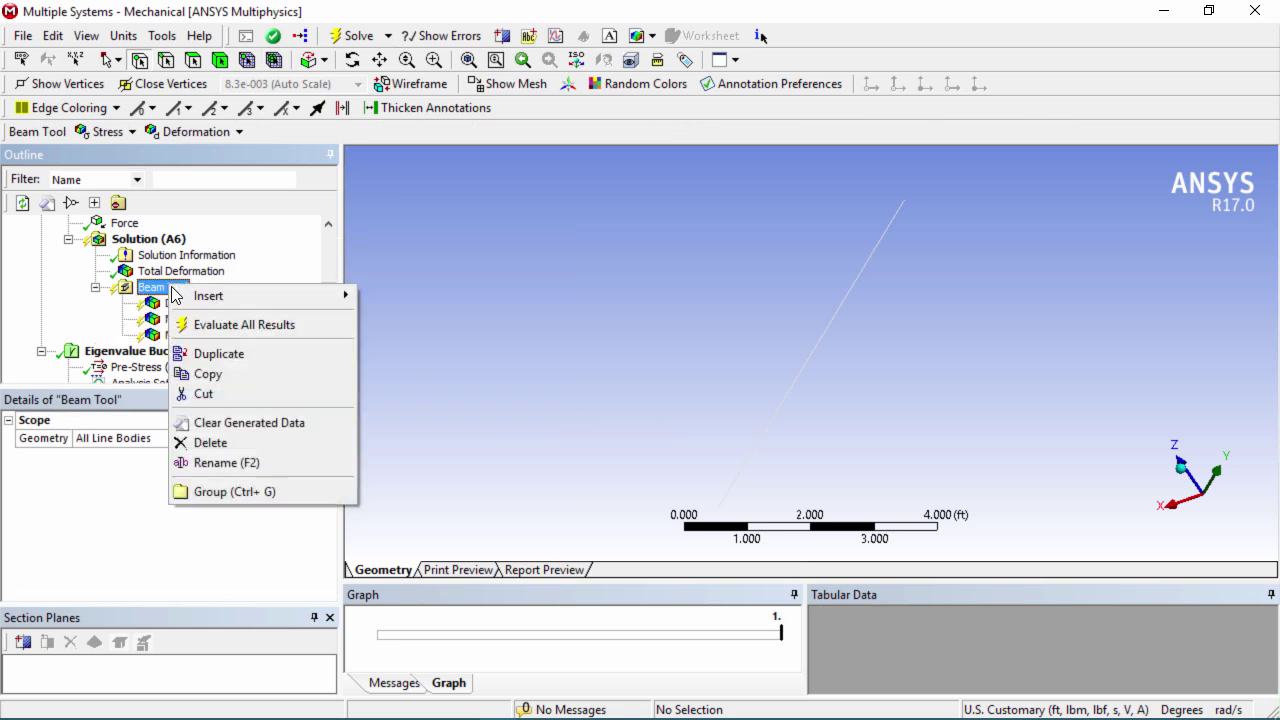
{"action": "left_click", "coordinate": [212, 323]}
{"action": "left_click", "coordinate": [206, 305]}
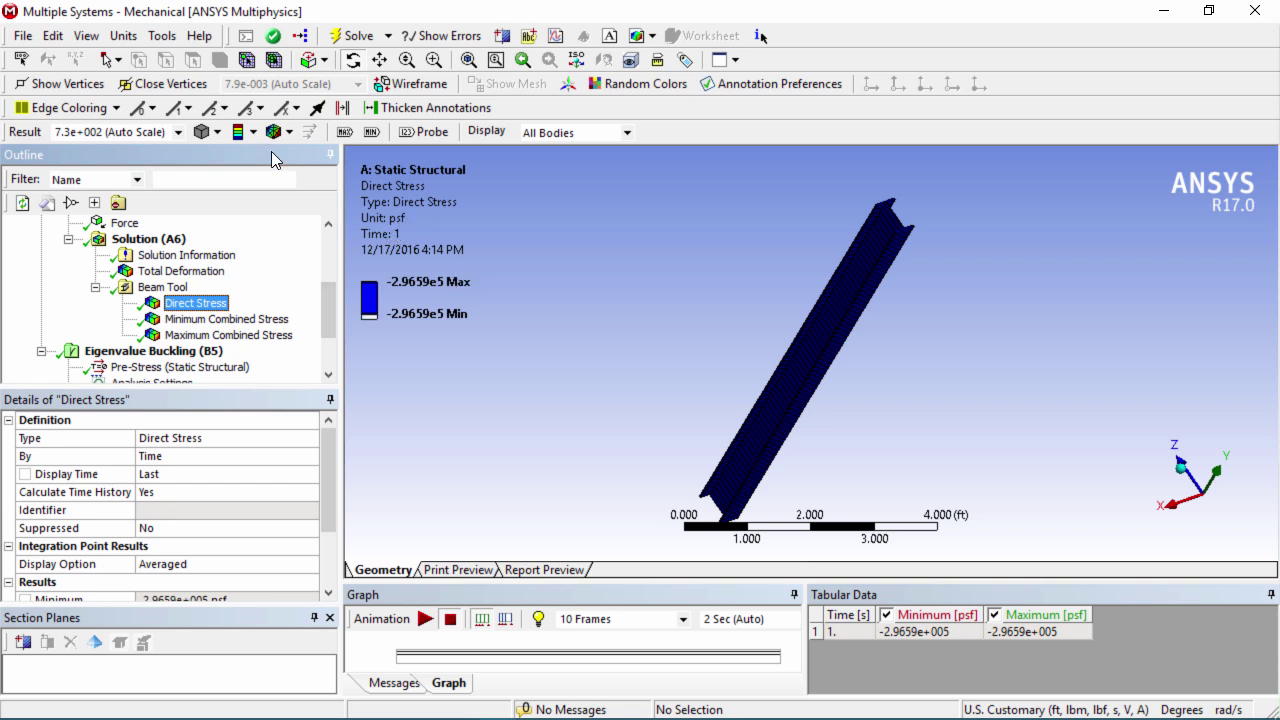
{"action": "left_click", "coordinate": [124, 38]}
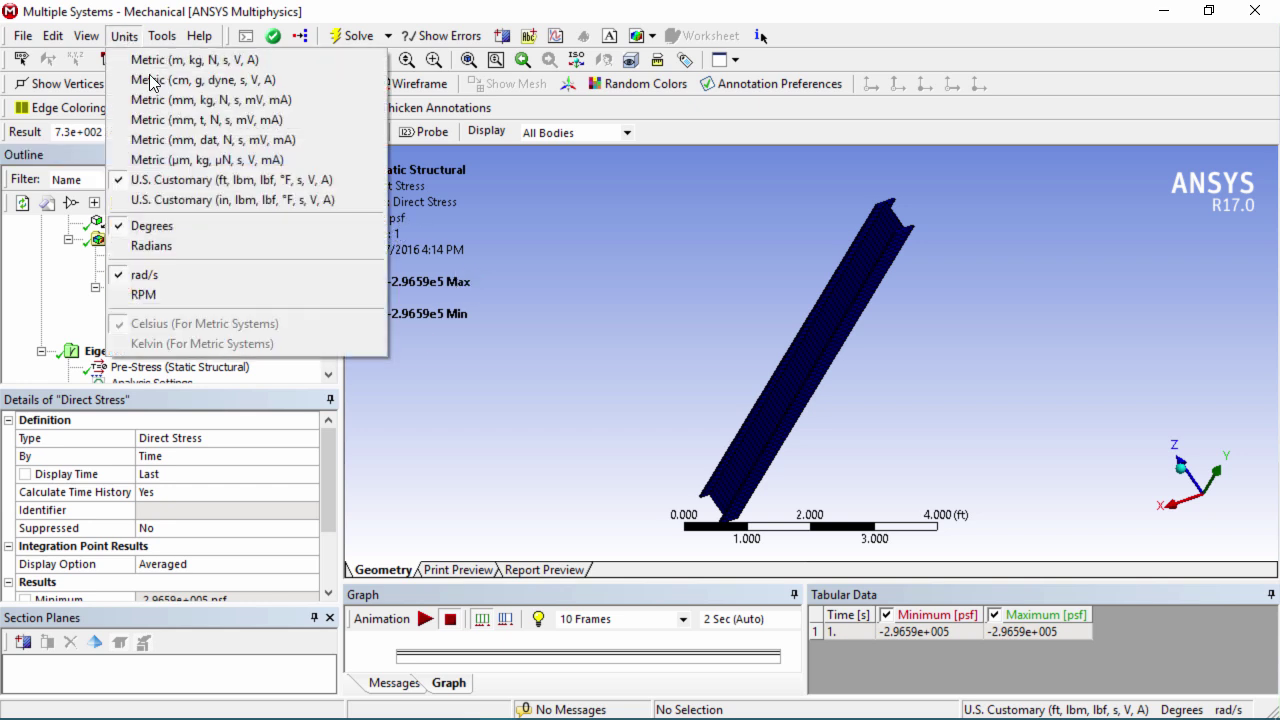
Check the direct stress in Metric mm units (-14.201 MPa), then revert to U.S. Customary
{"action": "left_click", "coordinate": [203, 100]}
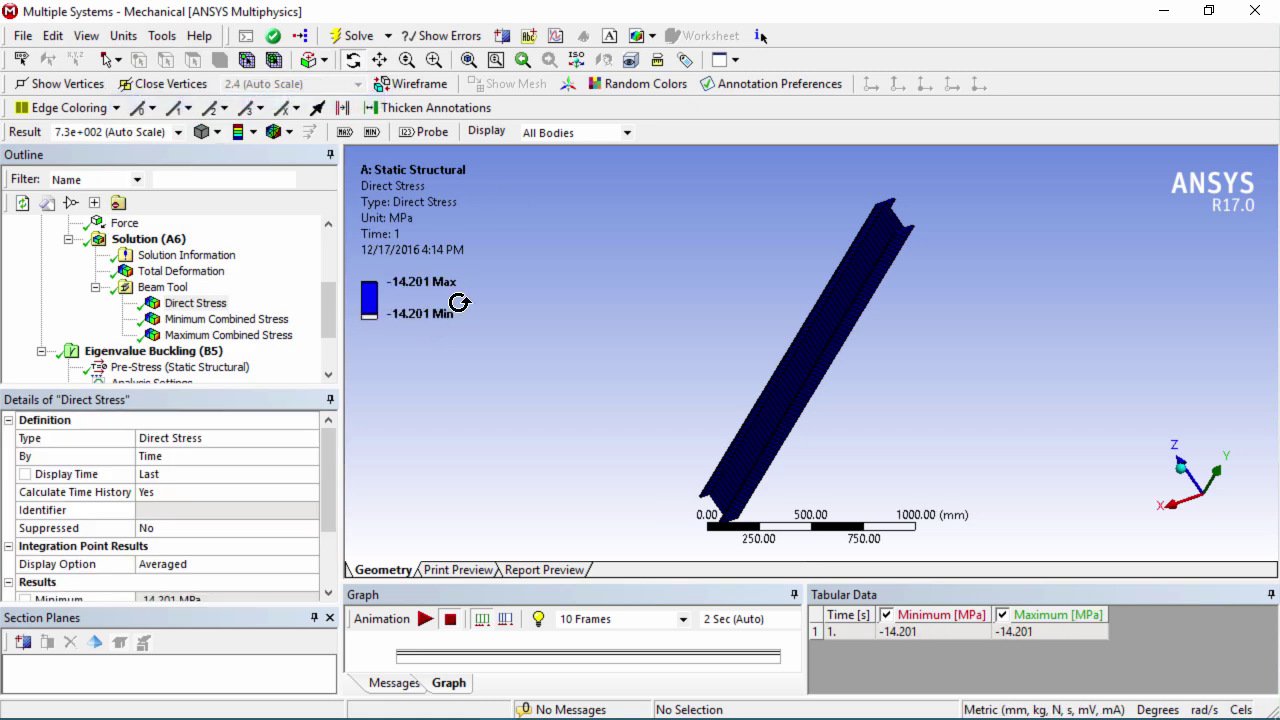
{"action": "left_click", "coordinate": [124, 38]}
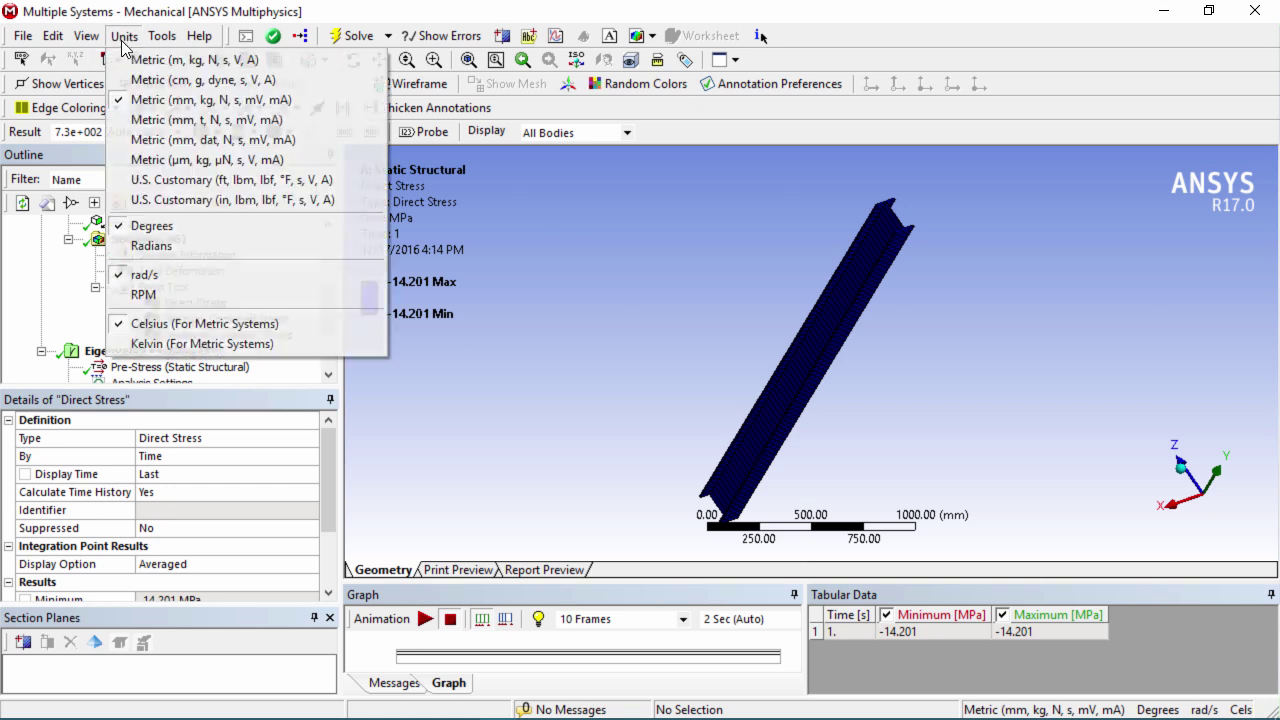
{"action": "left_click", "coordinate": [231, 182]}
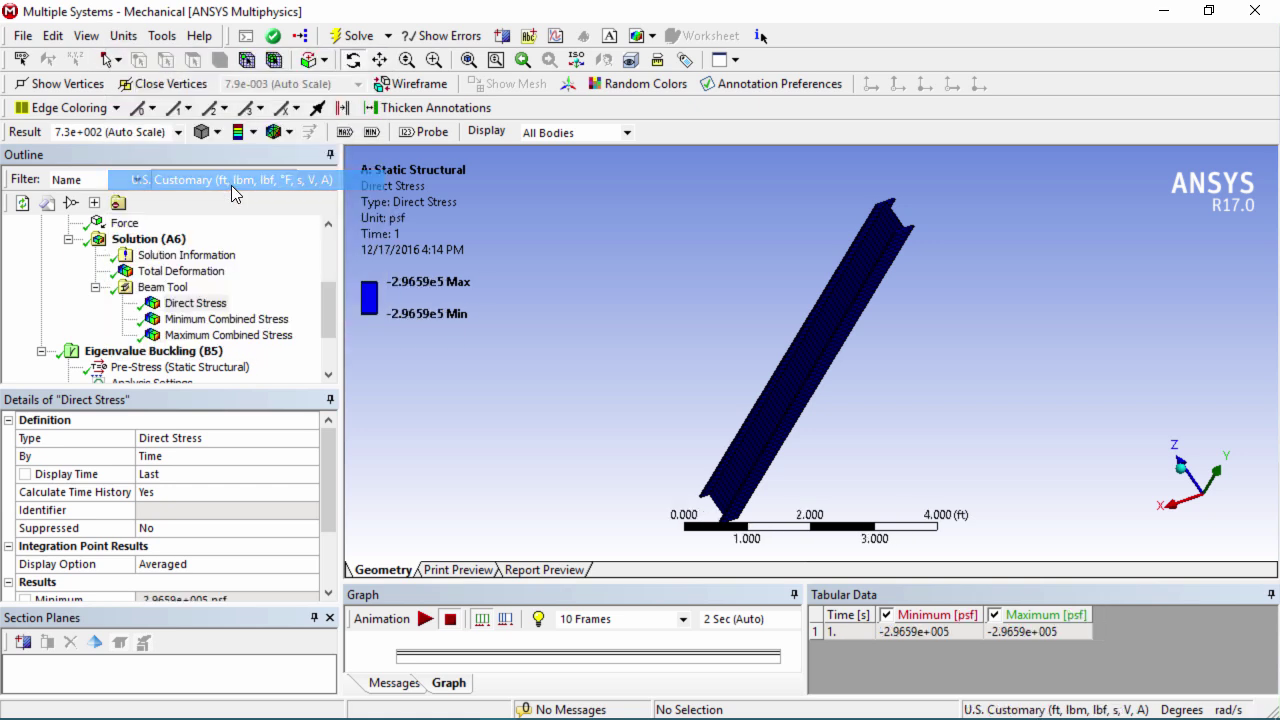
Show the mode 1 buckling Total Deformation again and rotate the beam to view it
{"action": "left_click_drag", "start_coordinate": [332, 303], "coordinate": [328, 345]}
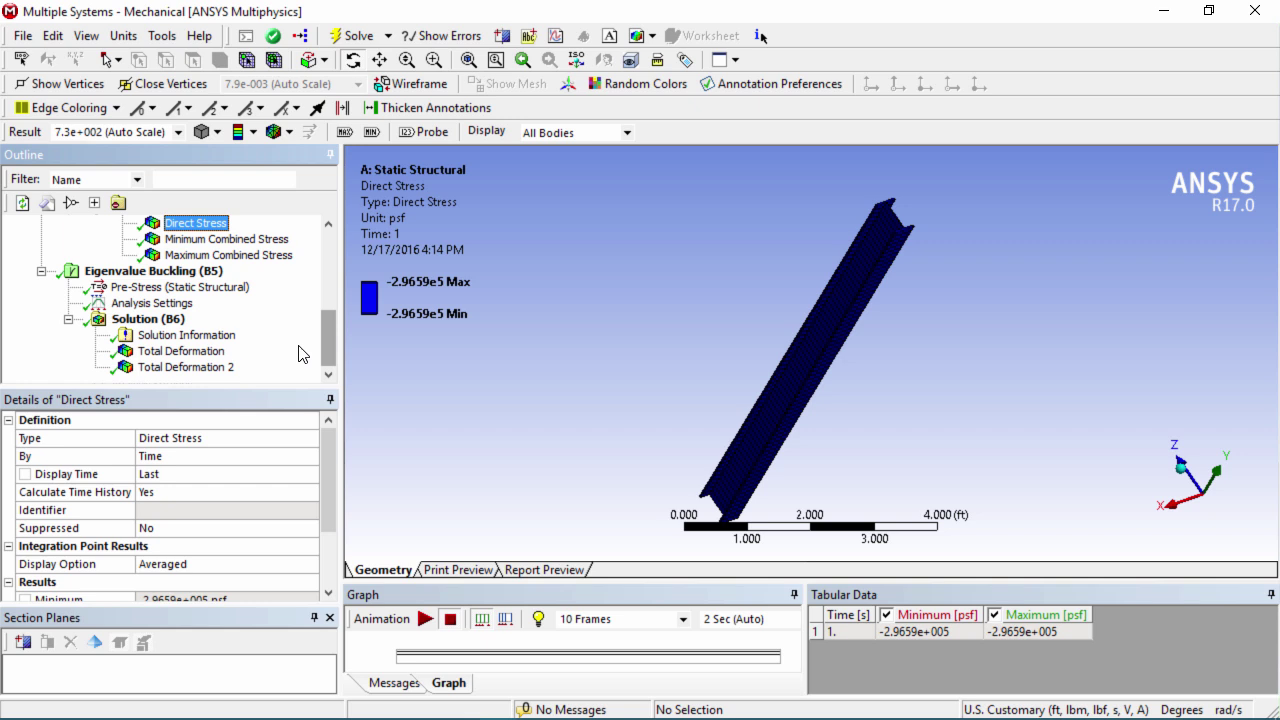
{"action": "left_click", "coordinate": [181, 351]}
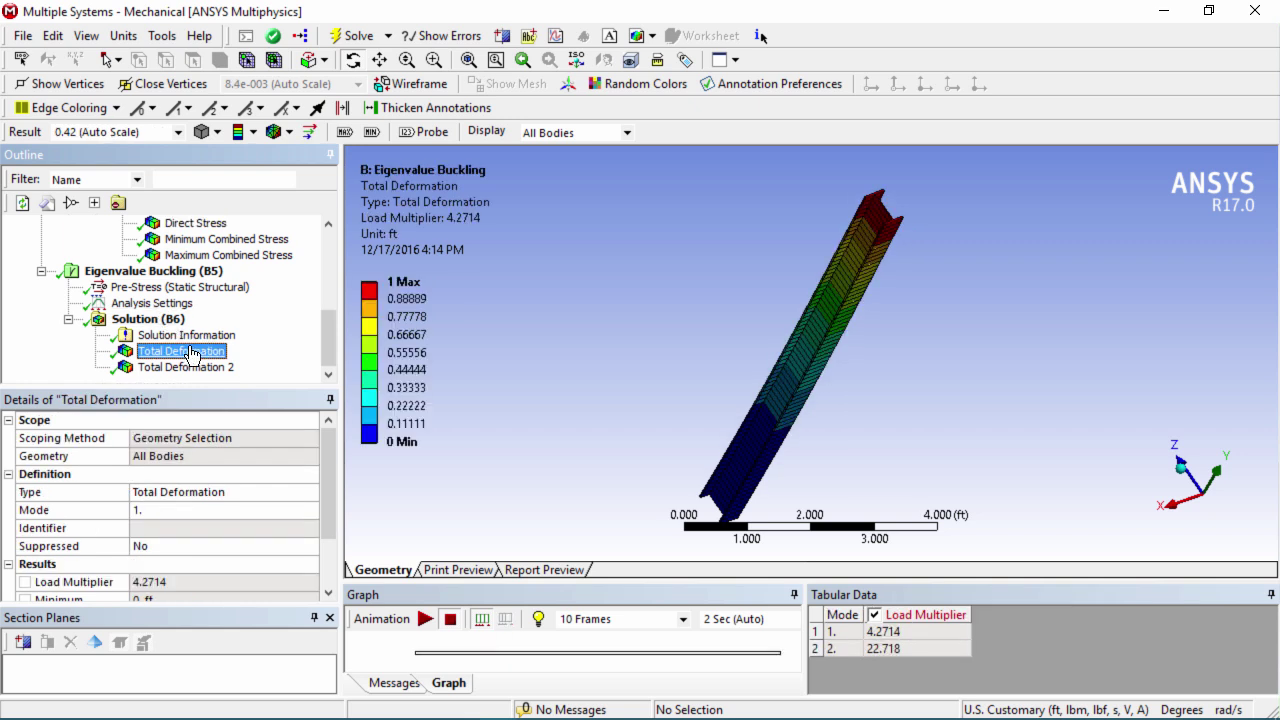
{"action": "middle_click_drag", "start_coordinate": [947, 412], "coordinate": [662, 481]}
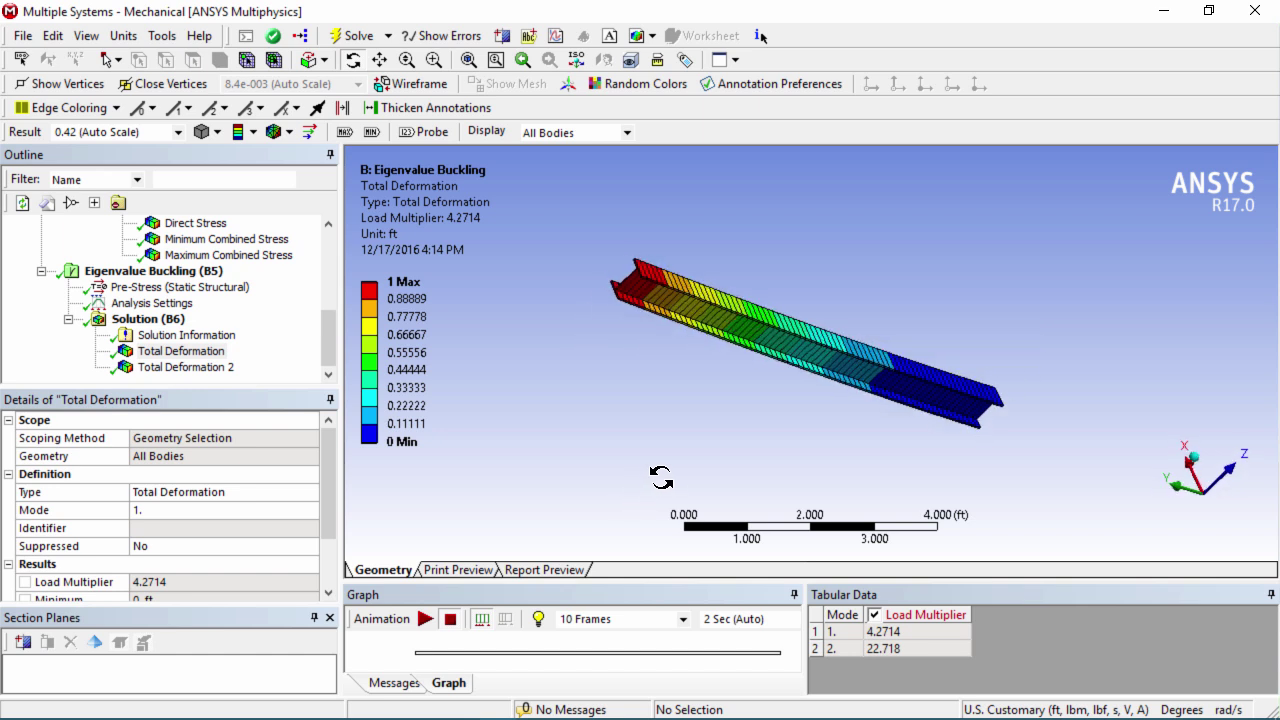